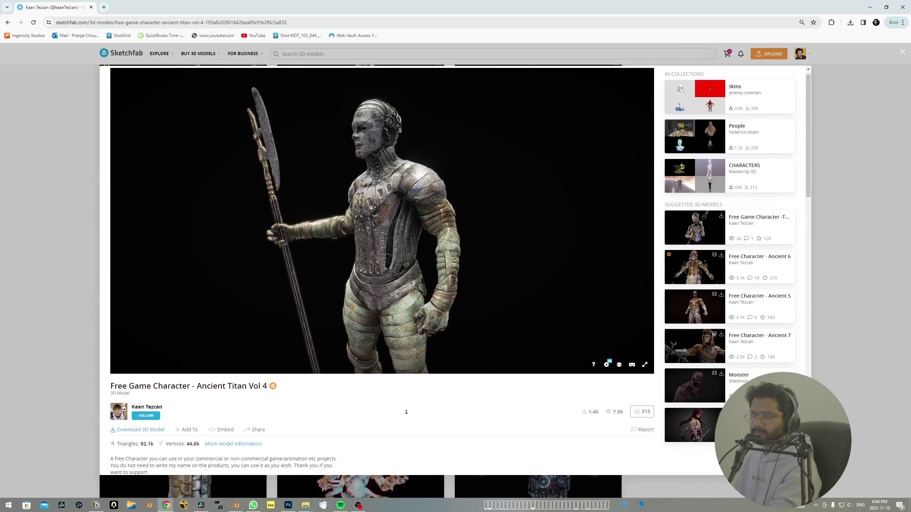
# - Open the download for the Free Game Character - Ancient Titan Vol 4 model on Sketchfab
pyautogui.scroll(-1, 404, 398)
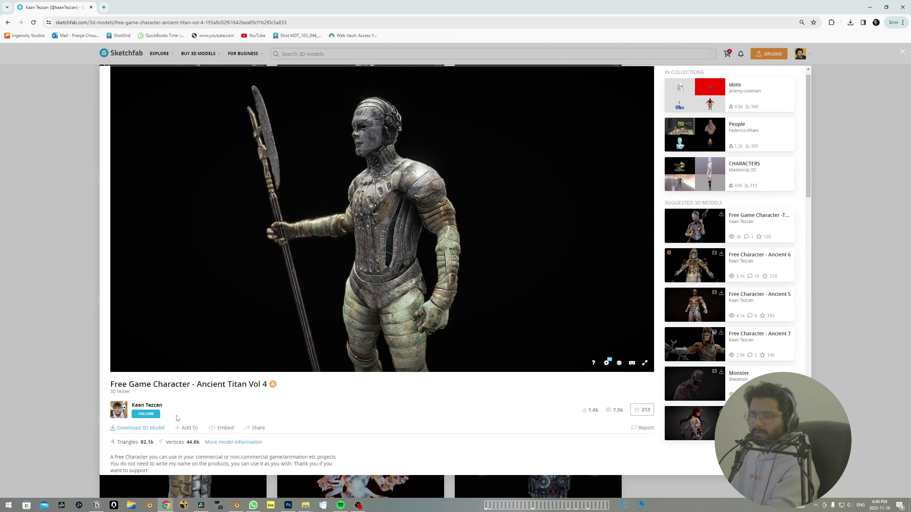
pyautogui.click(144, 428)
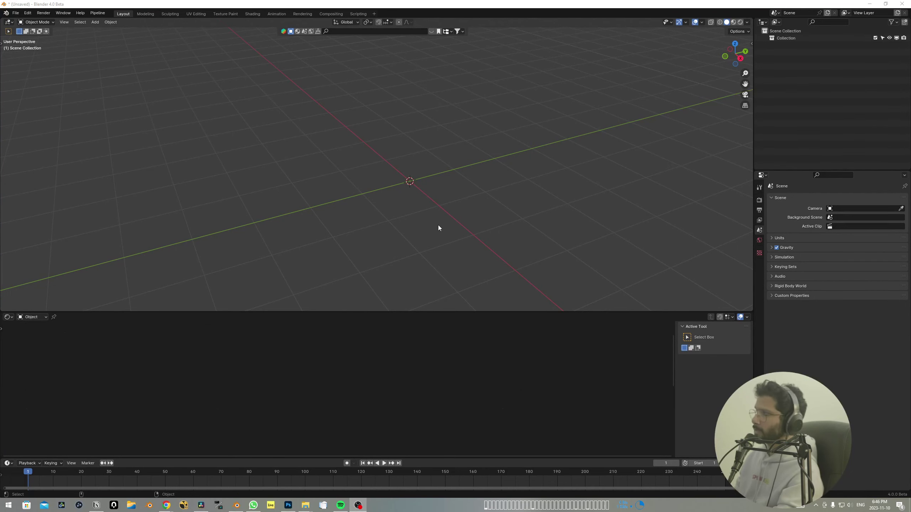
# - Switch to Blender and import CharacterScene.fbx from the character's source folder into the empty scene
pyautogui.moveTo(317, 181); pyautogui.dragTo(336, 155, button='middle')
pyautogui.click(20, 14)
pyautogui.moveTo(53, 113)
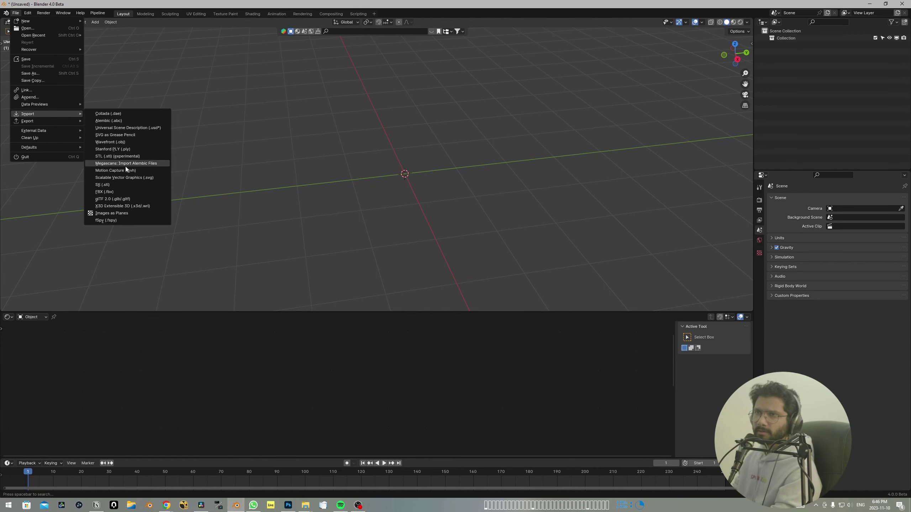
pyautogui.click(123, 191)
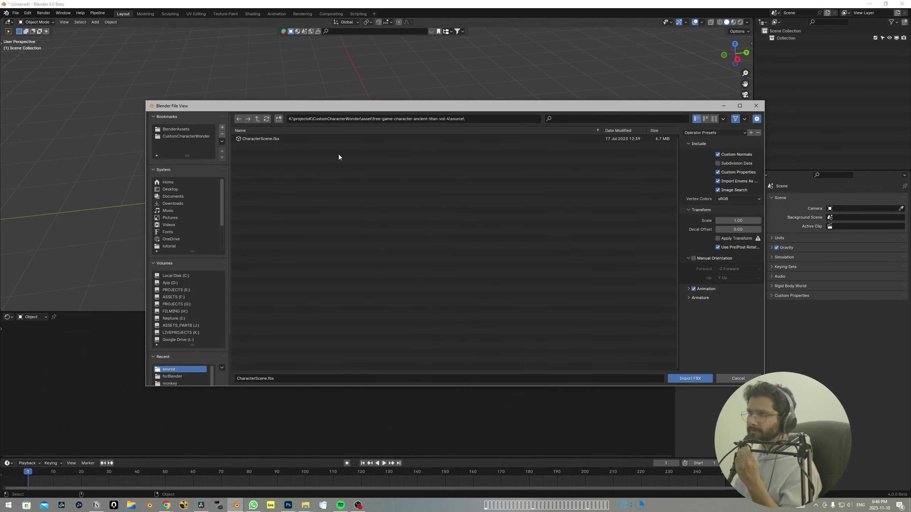
pyautogui.click(270, 140)
pyautogui.click(690, 378)
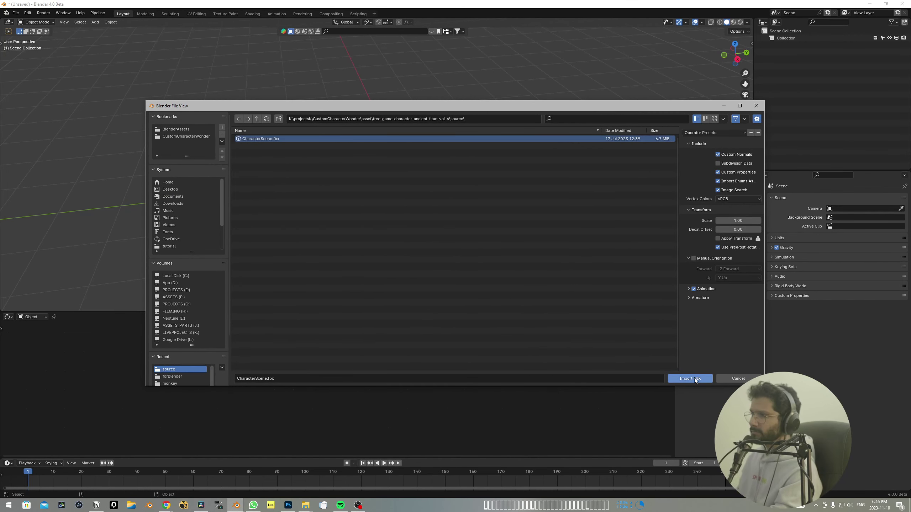
# - Delete all vertices of the throne and base mesh behind the character, then return to Object Mode
pyautogui.moveTo(445, 207); pyautogui.dragTo(522, 189, button='middle')
pyautogui.press('Tab')
pyautogui.press('Tab')
pyautogui.click(457, 208)
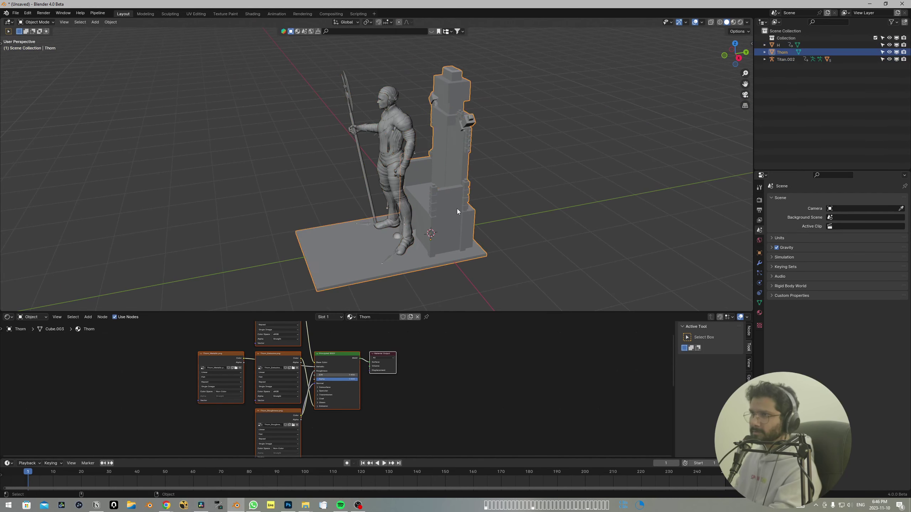
pyautogui.moveTo(457, 209); pyautogui.dragTo(481, 185, button='middle')
pyautogui.press('Tab')
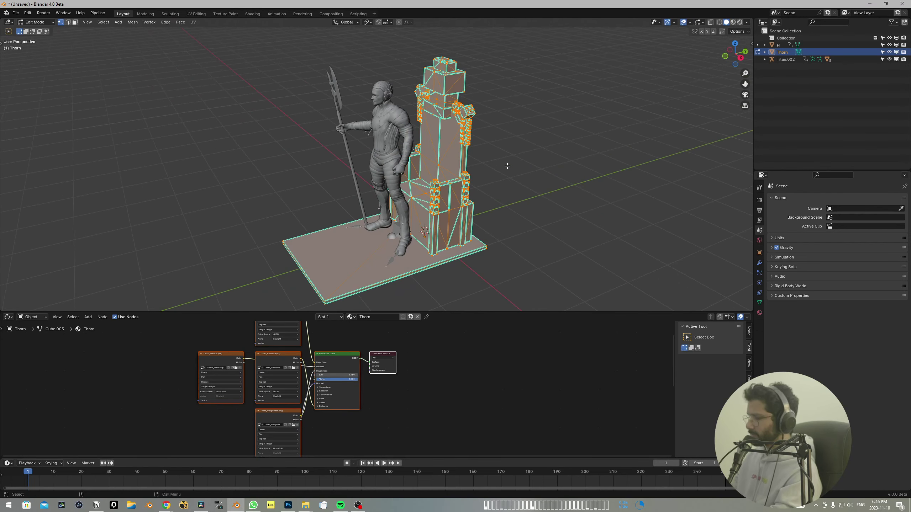
pyautogui.press('x')
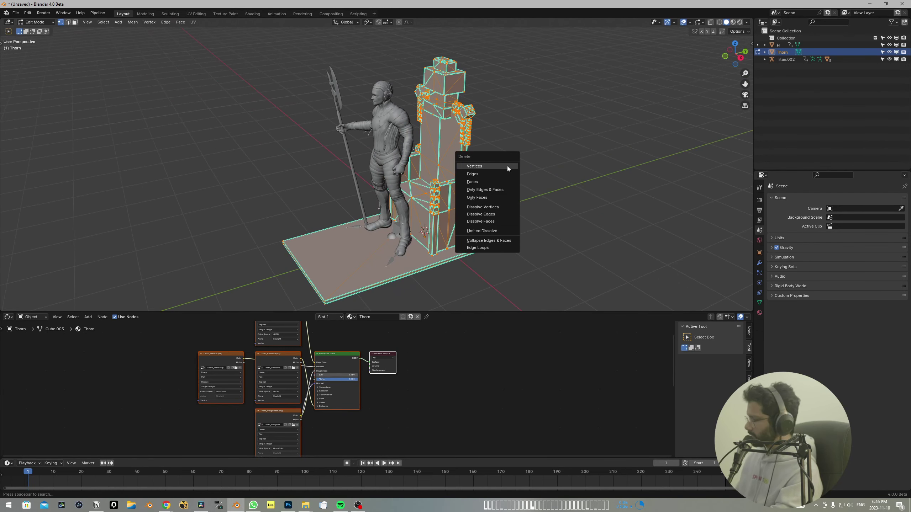
pyautogui.click(506, 166)
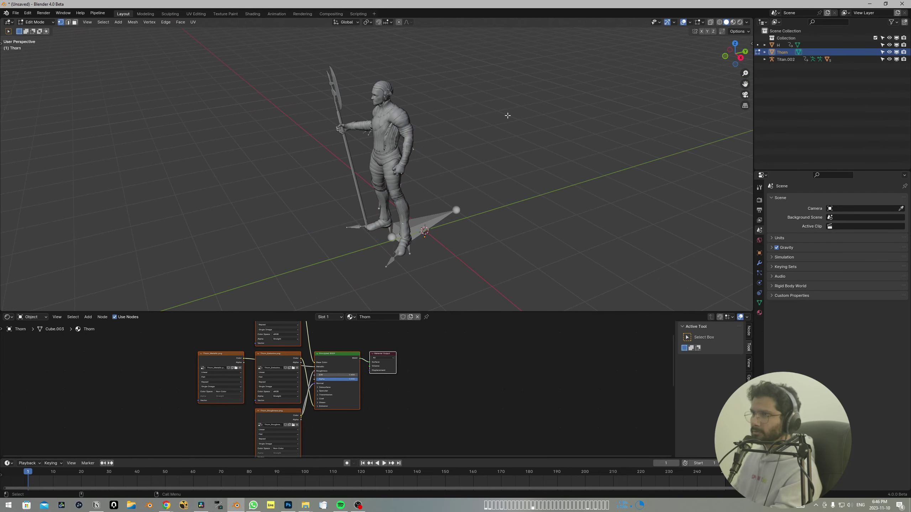
pyautogui.moveTo(522, 200); pyautogui.dragTo(510, 212, button='middle')
pyautogui.press('Tab')
pyautogui.click(510, 211)
# - Delete all vertices of the axe in the character's hand and return to Object Mode
pyautogui.moveTo(443, 184)
pyautogui.mouseDown(button='middle')
pyautogui.moveTo(419, 173)
pyautogui.moveTo(441, 197)
pyautogui.mouseUp(button='middle')
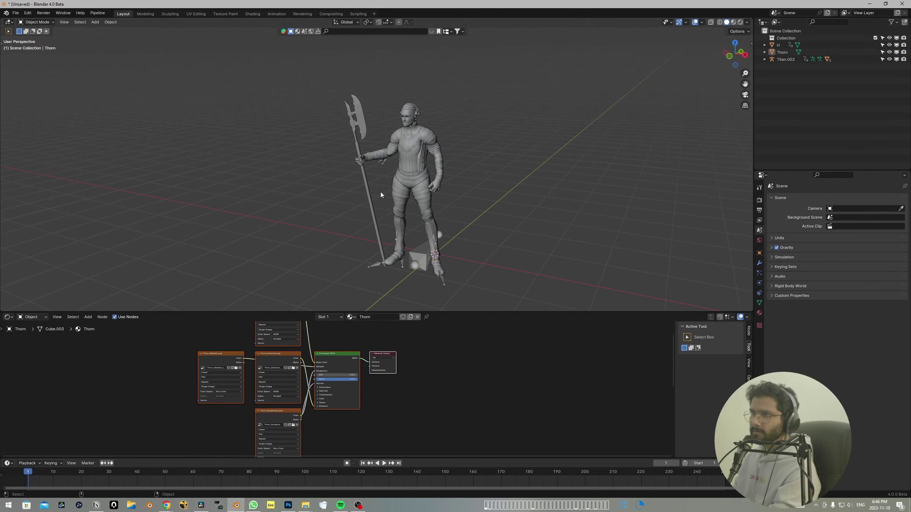
pyautogui.click(380, 193)
pyautogui.press('Tab')
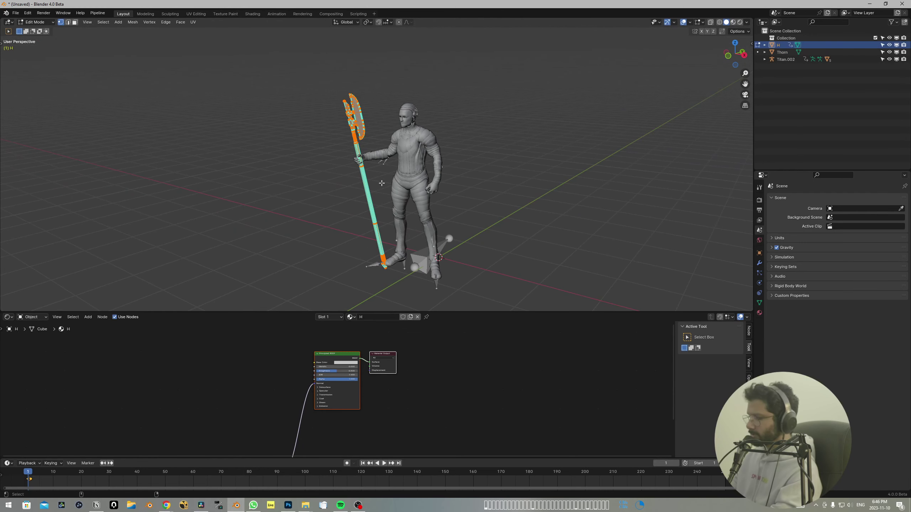
pyautogui.press('x')
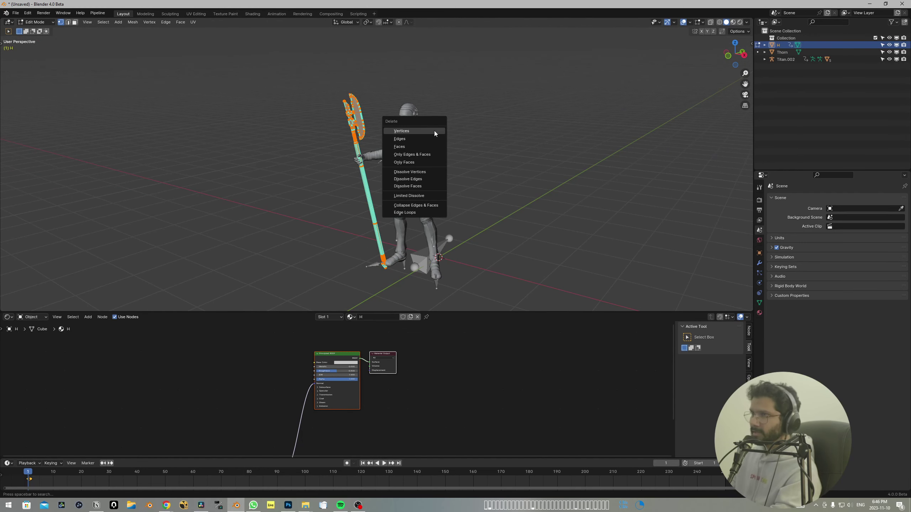
pyautogui.click(434, 131)
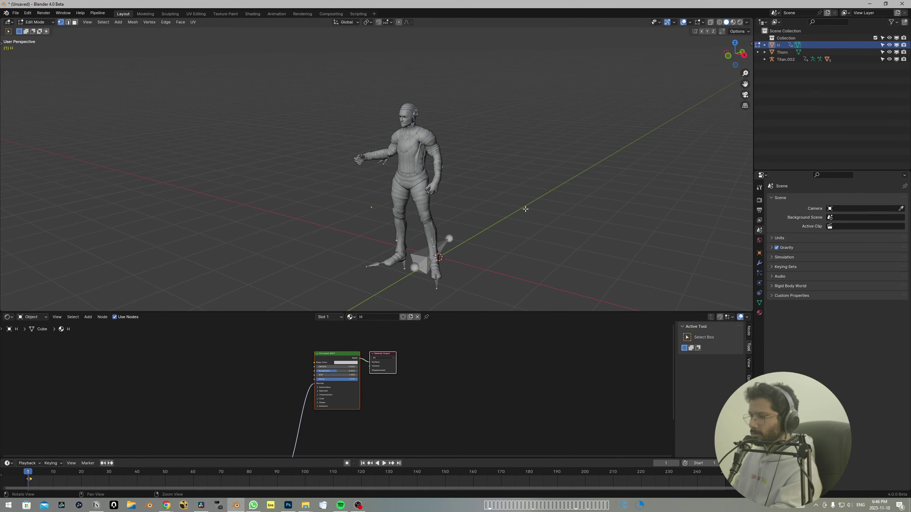
pyautogui.keyDown('alt'); pyautogui.moveTo(525, 209); pyautogui.dragTo(537, 218); pyautogui.keyUp('alt')
pyautogui.press('Tab')
pyautogui.click(537, 217)
# - Try to delete the armature that poses the character
pyautogui.keyDown('alt'); pyautogui.moveTo(451, 222); pyautogui.dragTo(468, 224); pyautogui.keyUp('alt')
pyautogui.keyDown('alt'); pyautogui.moveTo(468, 224); pyautogui.dragTo(459, 201, button='middle'); pyautogui.keyUp('alt')
pyautogui.keyDown('alt'); pyautogui.moveTo(448, 207); pyautogui.dragTo(451, 217, button='right'); pyautogui.keyUp('alt')
pyautogui.keyDown('alt'); pyautogui.moveTo(451, 216); pyautogui.dragTo(499, 221); pyautogui.keyUp('alt')
pyautogui.click(426, 246)
pyautogui.click(483, 241)
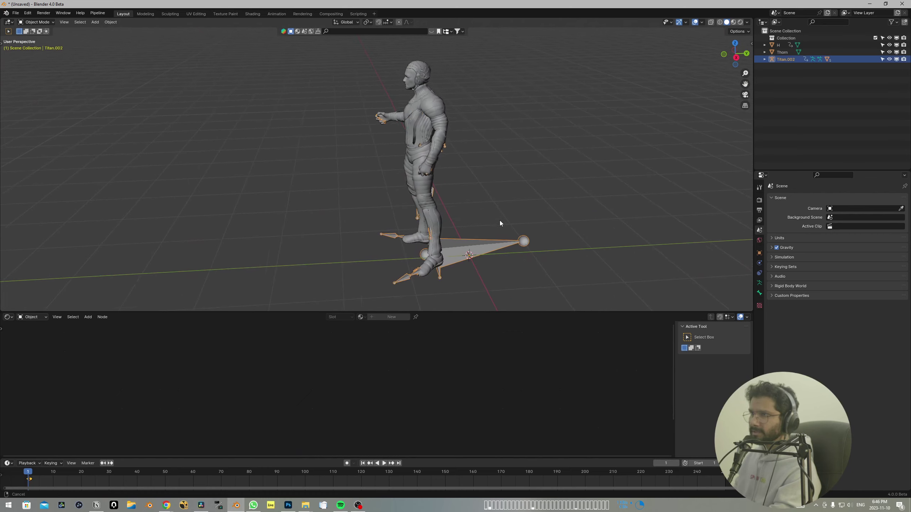
pyautogui.moveTo(500, 221); pyautogui.dragTo(481, 185, button='middle')
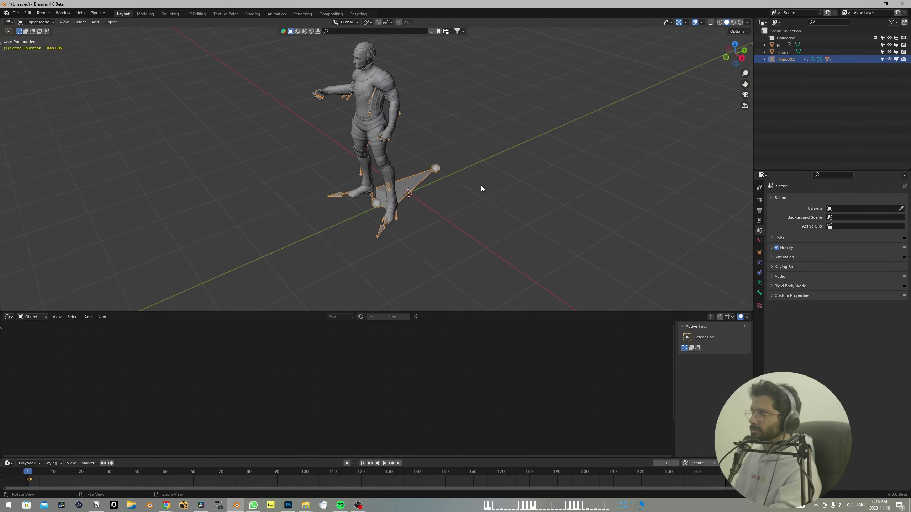
pyautogui.press('Delete')
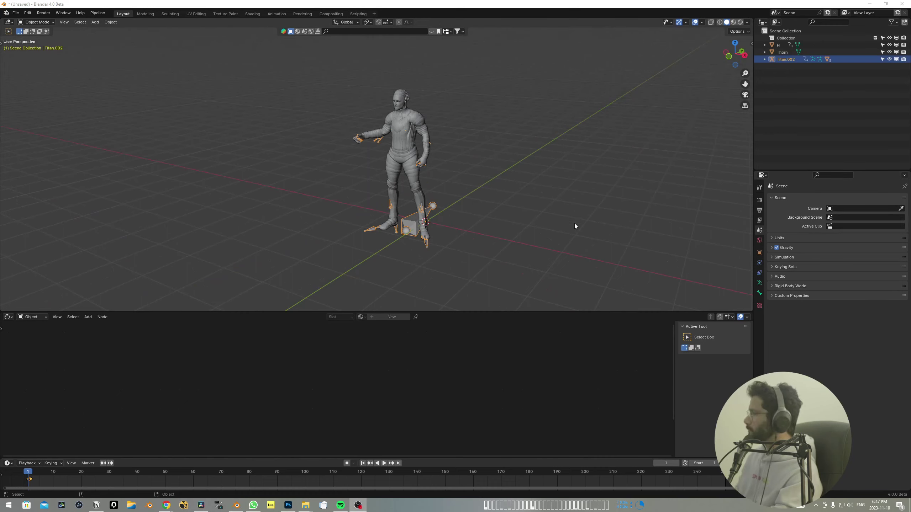
pyautogui.click(574, 223)
# - Select the armature together with all character meshes and apply Clear Parent to them
pyautogui.keyDown('alt'); pyautogui.moveTo(488, 214); pyautogui.dragTo(512, 201); pyautogui.keyUp('alt')
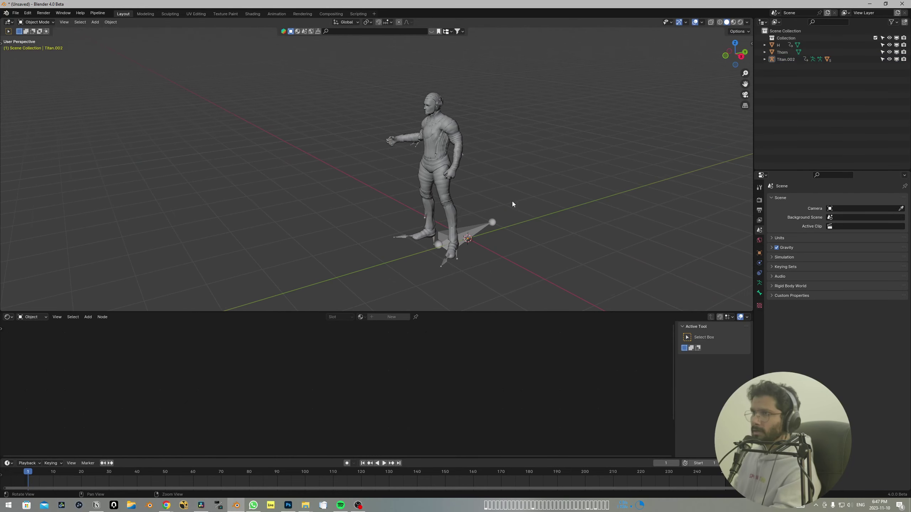
pyautogui.moveTo(512, 204); pyautogui.dragTo(537, 149, button='middle')
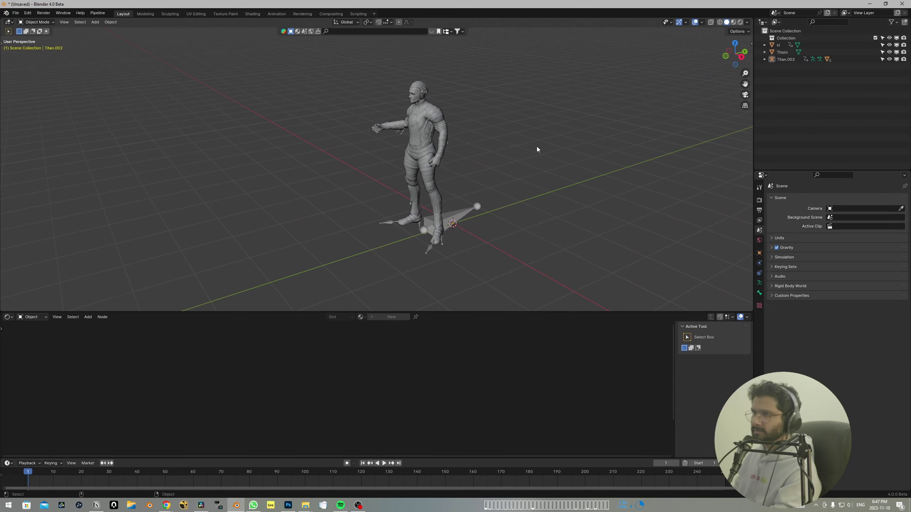
pyautogui.click(421, 235)
pyautogui.keyDown('alt'); pyautogui.moveTo(481, 183); pyautogui.dragTo(493, 180); pyautogui.keyUp('alt')
pyautogui.moveTo(324, 64); pyautogui.dragTo(555, 288)
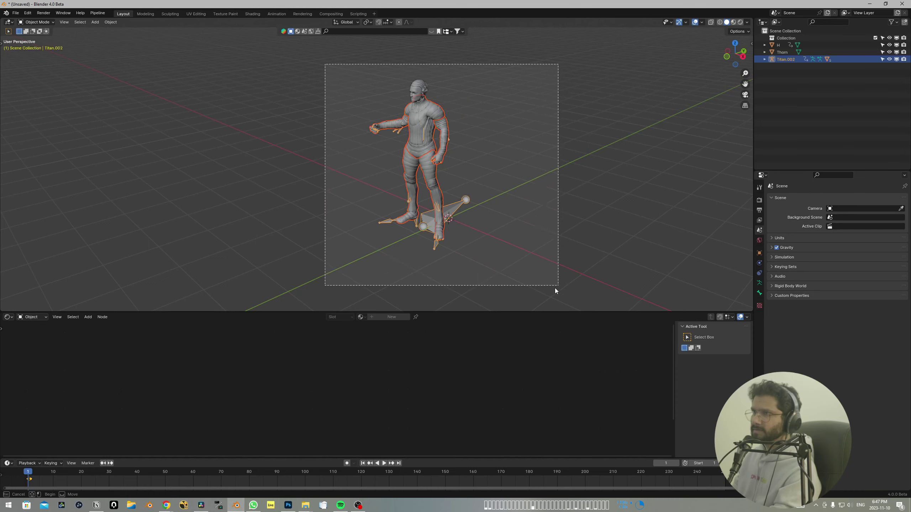
pyautogui.moveTo(555, 288); pyautogui.dragTo(540, 200, button='middle')
pyautogui.hotkey('alt', 'p')
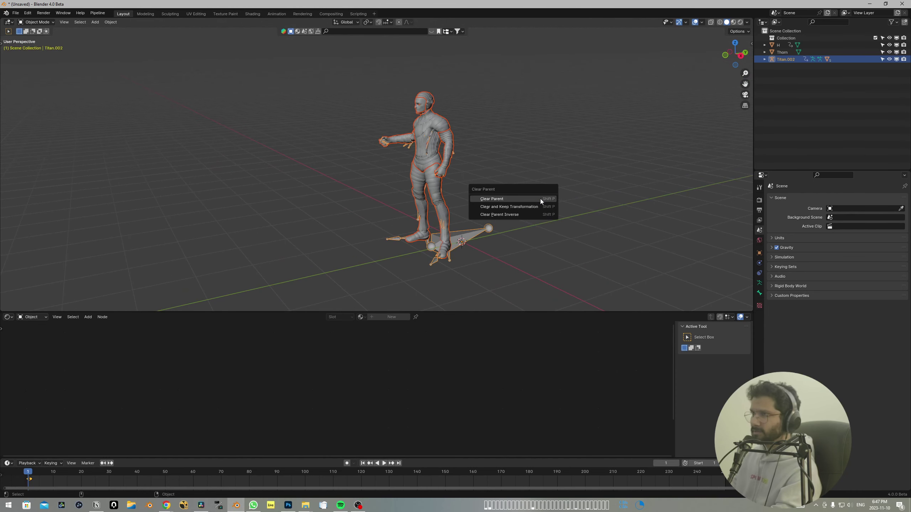
pyautogui.click(540, 200)
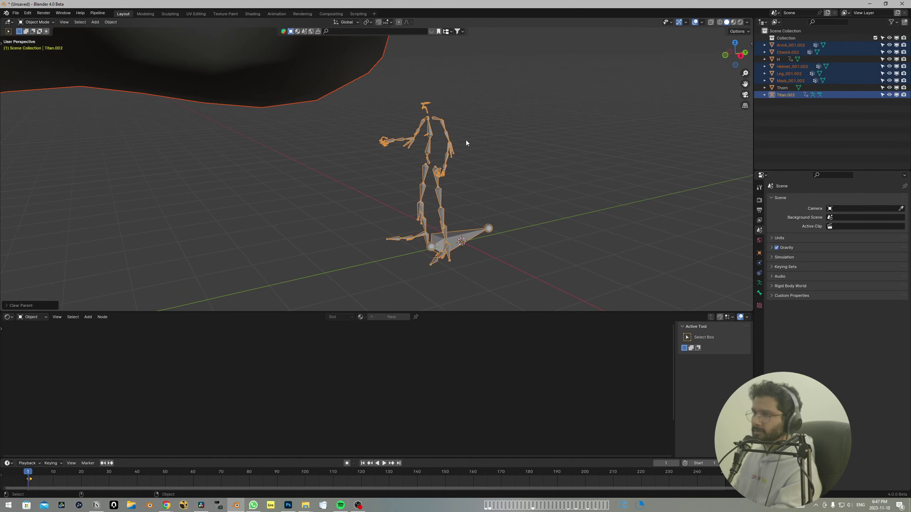
pyautogui.click(516, 211)
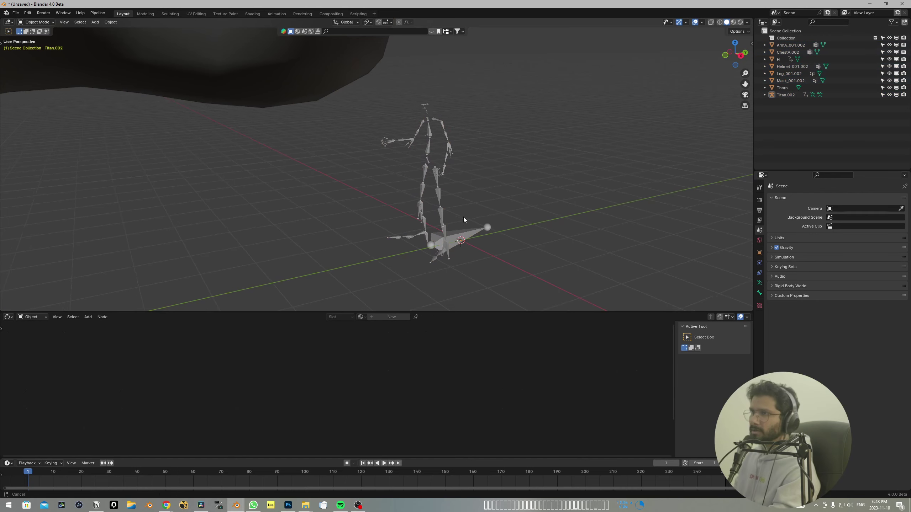
# - Delete the unparented original armature from the scene
pyautogui.moveTo(463, 218); pyautogui.dragTo(505, 109, button='middle')
pyautogui.click(409, 206)
pyautogui.press('Delete')
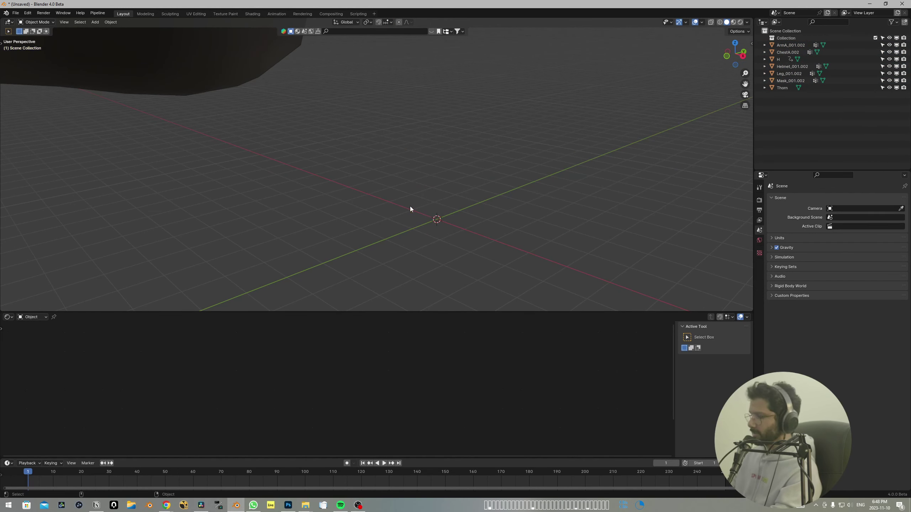
# - Add a Human (Meta-Rig) armature as a size reference for the character
pyautogui.scroll(-8, 479, 177)
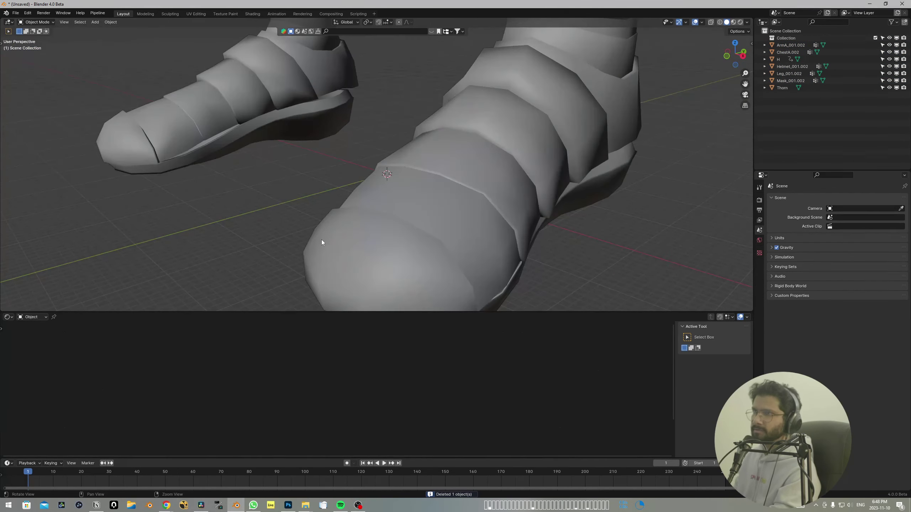
pyautogui.moveTo(432, 259); pyautogui.dragTo(460, 230, button='middle')
pyautogui.scroll(-5, 455, 206)
pyautogui.scroll(2, 399, 243)
pyautogui.press('q')
pyautogui.moveTo(448, 236)
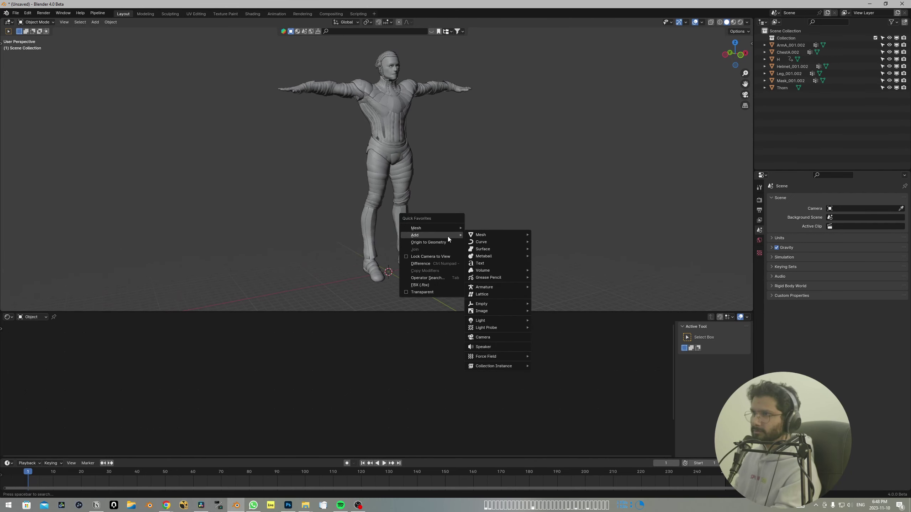
pyautogui.moveTo(480, 238)
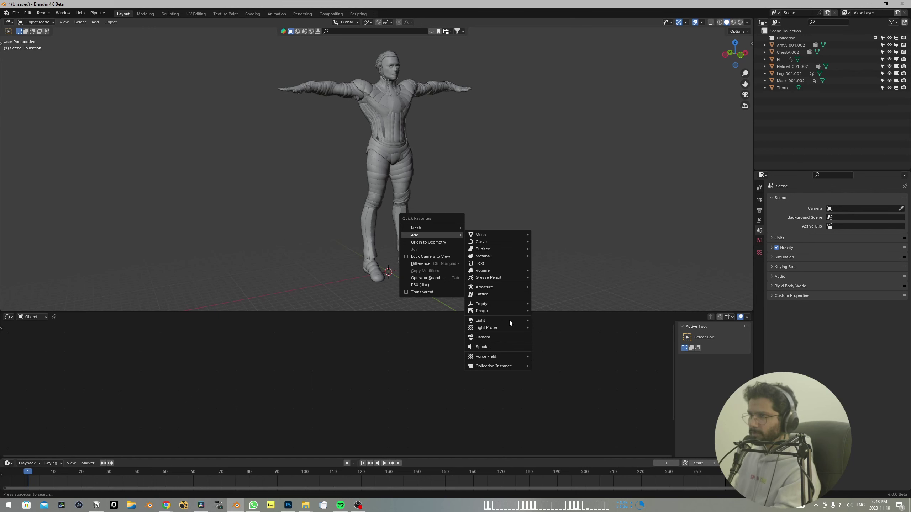
pyautogui.moveTo(503, 290)
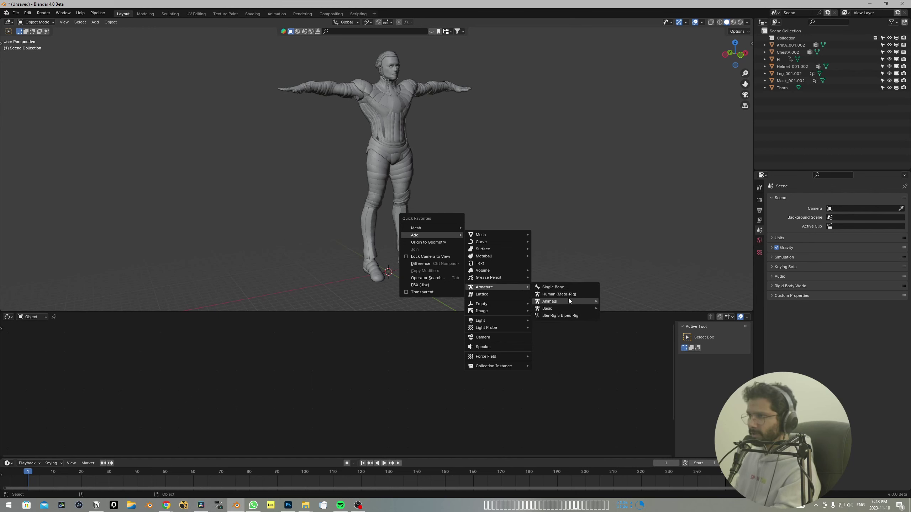
pyautogui.click(571, 296)
pyautogui.keyDown('alt'); pyautogui.moveTo(469, 266); pyautogui.dragTo(454, 275); pyautogui.keyUp('alt')
pyautogui.press('f')
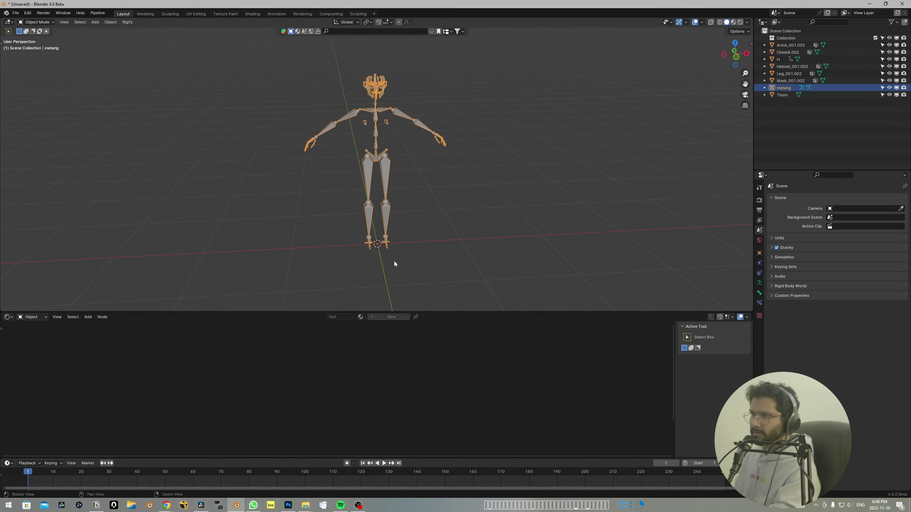
# - Try to scale down the leg mesh on its own
pyautogui.keyDown('alt'); pyautogui.moveTo(394, 261); pyautogui.dragTo(463, 219); pyautogui.keyUp('alt')
pyautogui.scroll(-5, 462, 220)
pyautogui.click(509, 188)
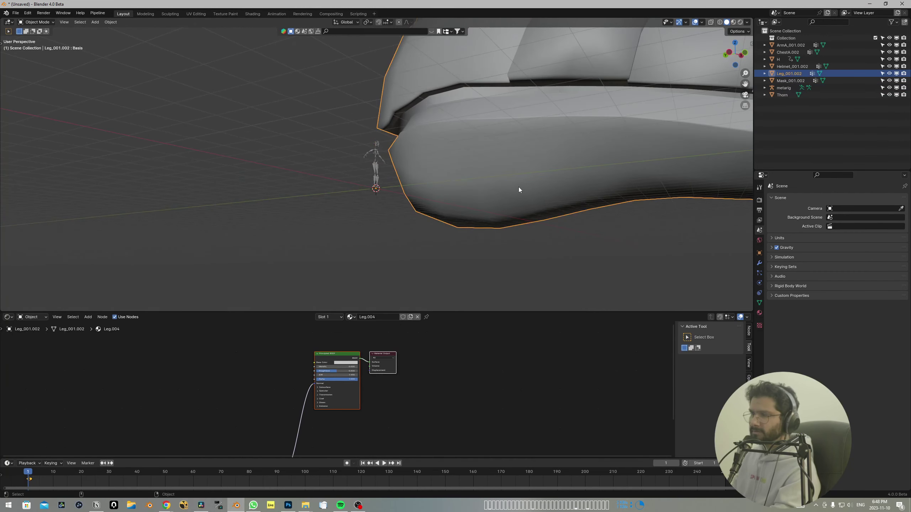
pyautogui.press('KP_Decimal')
pyautogui.keyDown('alt'); pyautogui.moveTo(502, 190); pyautogui.dragTo(409, 243); pyautogui.keyUp('alt')
pyautogui.keyDown('alt'); pyautogui.moveTo(408, 243); pyautogui.dragTo(451, 256, button='middle'); pyautogui.keyUp('alt')
pyautogui.keyDown('alt'); pyautogui.moveTo(452, 257); pyautogui.dragTo(450, 229); pyautogui.keyUp('alt')
pyautogui.press('r')
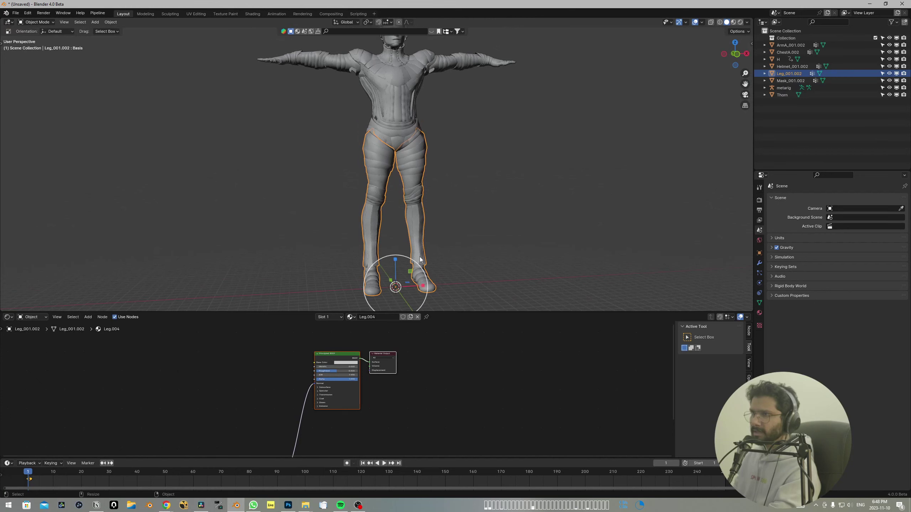
pyautogui.moveTo(419, 265); pyautogui.dragTo(402, 281)
pyautogui.hotkey('ctrl', 'z')
# - Select all the character's body meshes and scale them down uniformly toward the meta-rig's size
pyautogui.keyDown('alt'); pyautogui.moveTo(476, 213); pyautogui.dragTo(436, 188, button='right'); pyautogui.keyUp('alt')
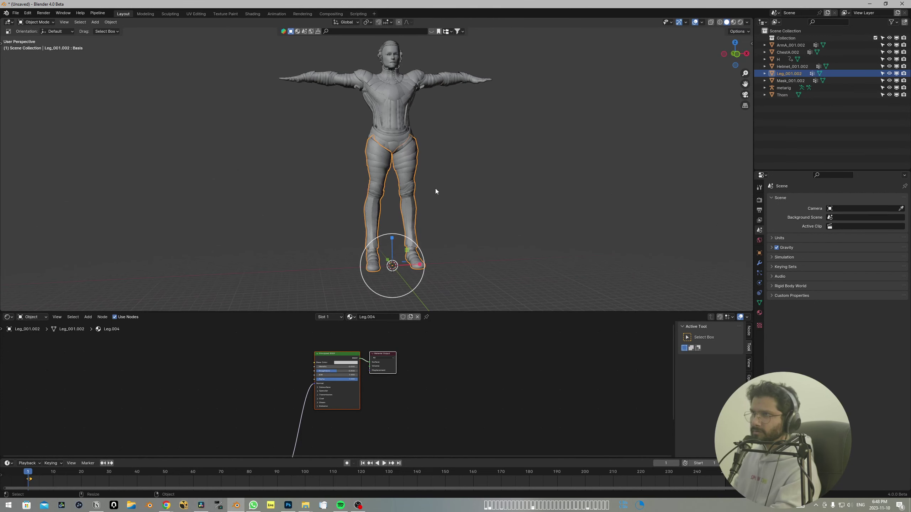
pyautogui.keyDown('alt'); pyautogui.moveTo(362, 154); pyautogui.dragTo(374, 189, button='middle'); pyautogui.keyUp('alt')
pyautogui.scroll(-1, 373, 188)
pyautogui.moveTo(269, 74); pyautogui.dragTo(535, 261)
pyautogui.moveTo(530, 264); pyautogui.dragTo(429, 249, button='middle')
pyautogui.moveTo(422, 254); pyautogui.dragTo(394, 277)
pyautogui.press('f')
pyautogui.press('f')
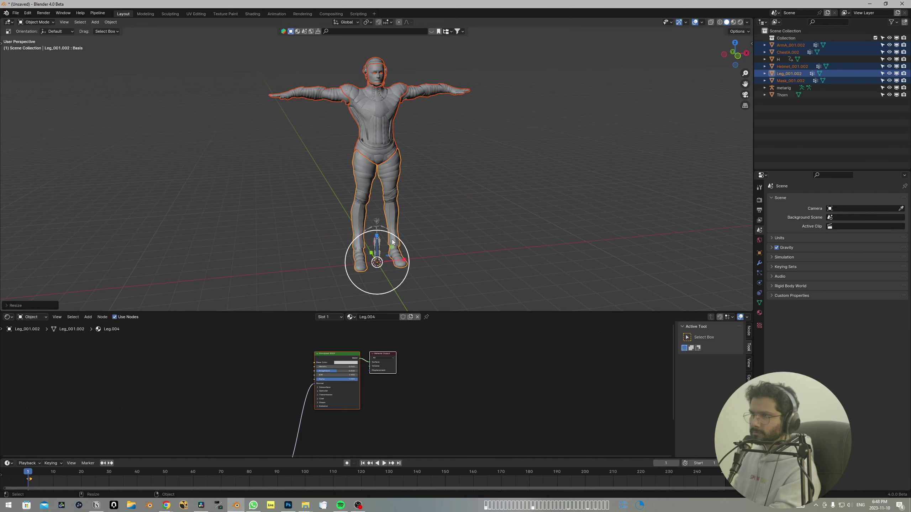
pyautogui.moveTo(391, 239); pyautogui.dragTo(518, 217)
pyautogui.press('f')
pyautogui.scroll(-2, 428, 221)
pyautogui.press('w')
pyautogui.moveTo(477, 231)
pyautogui.keyDown('alt'); pyautogui.mouseDown()
pyautogui.moveTo(436, 229)
pyautogui.moveTo(469, 219)
pyautogui.mouseUp(); pyautogui.keyUp('alt')
pyautogui.moveTo(469, 218); pyautogui.dragTo(468, 215, button='middle')
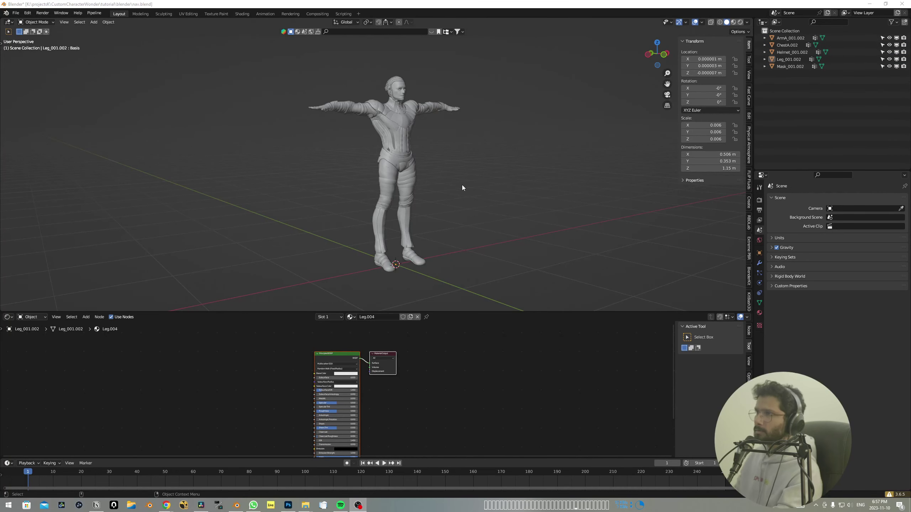
pyautogui.moveTo(462, 185)
pyautogui.mouseDown(button='middle')
pyautogui.moveTo(476, 194)
pyautogui.moveTo(464, 185)
pyautogui.mouseUp(button='middle')
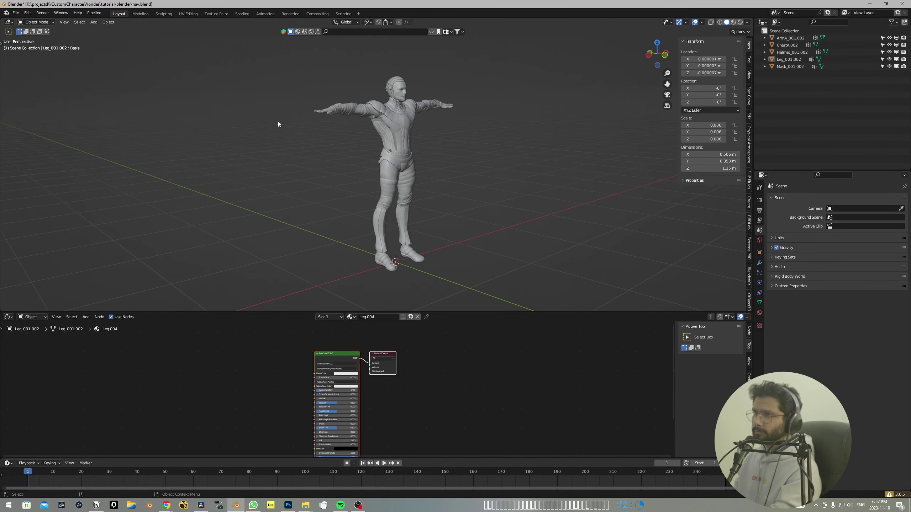
pyautogui.moveTo(426, 210); pyautogui.dragTo(396, 202, button='middle')
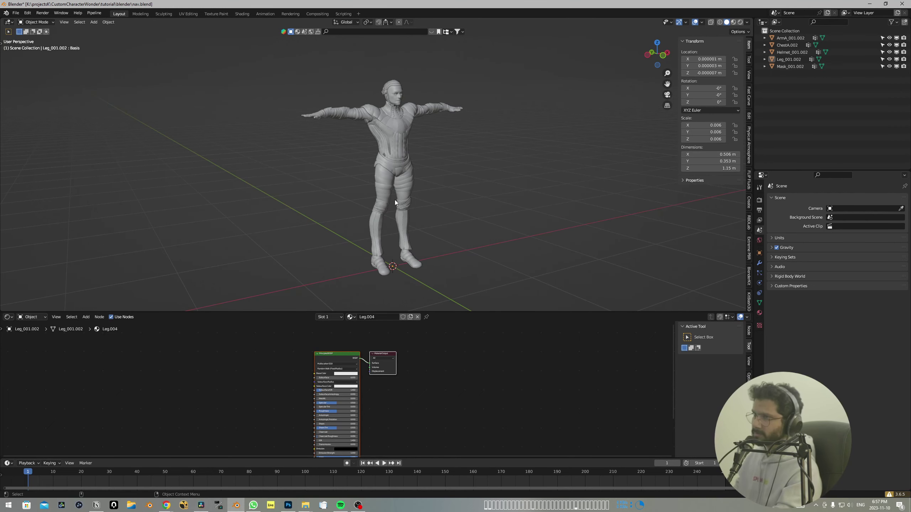
# - Switch to the Wonder Studio Downloads page in the browser and look over the Blender example character
pyautogui.hotkey('alt', 'Tab')
pyautogui.click(474, 204)
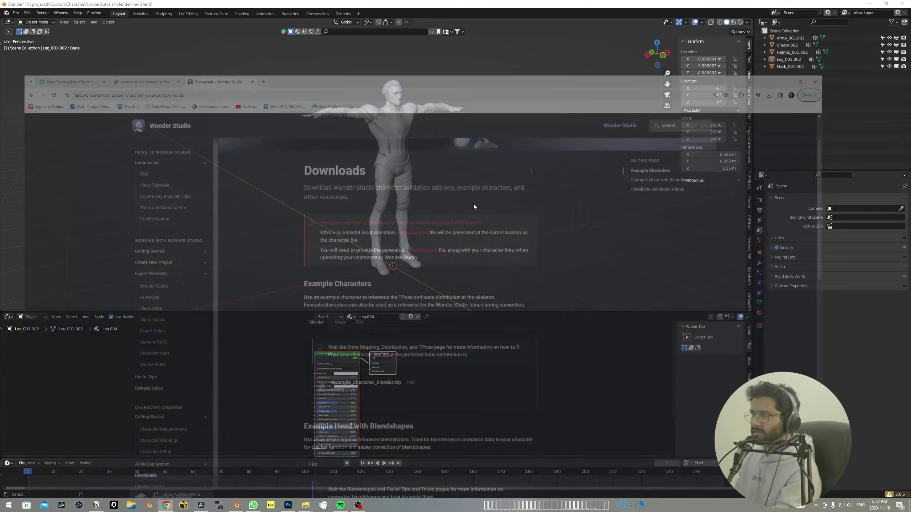
pyautogui.moveTo(652, 237); pyautogui.dragTo(610, 243, button='middle')
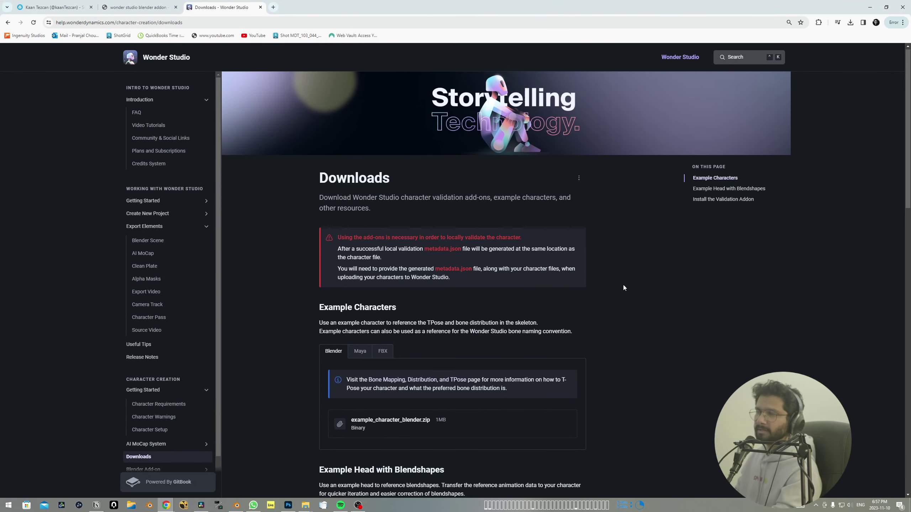
pyautogui.scroll(-2, 624, 266)
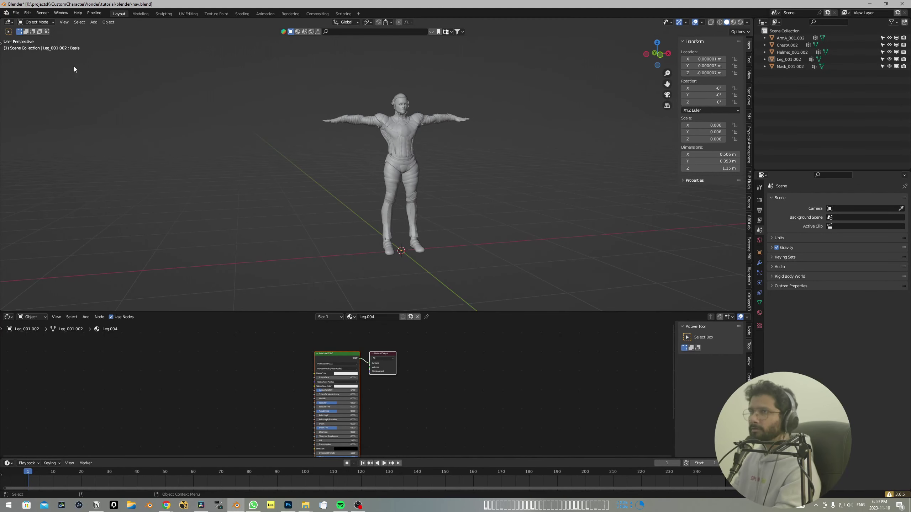
# - In Blender, append the exampleCharacter_BODY object from example_character_blender.blend in the project's asset folder
pyautogui.click(16, 12)
pyautogui.click(44, 95)
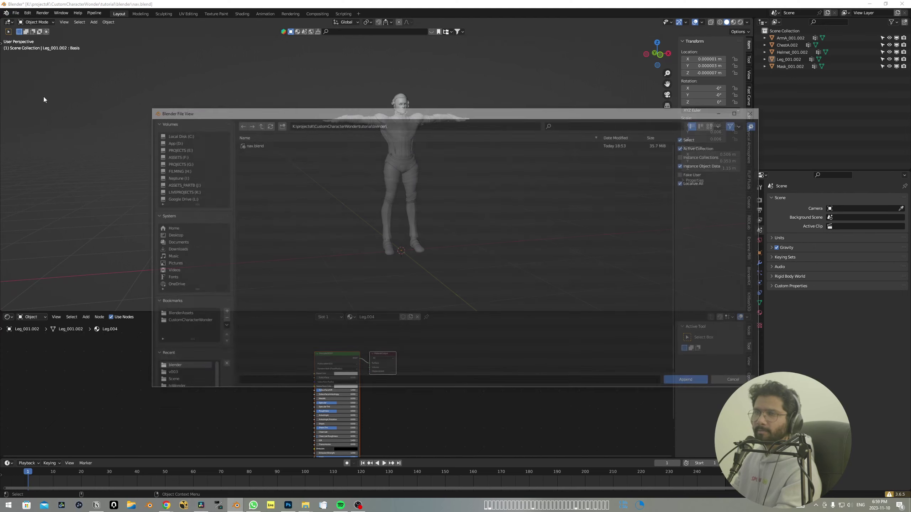
pyautogui.click(185, 320)
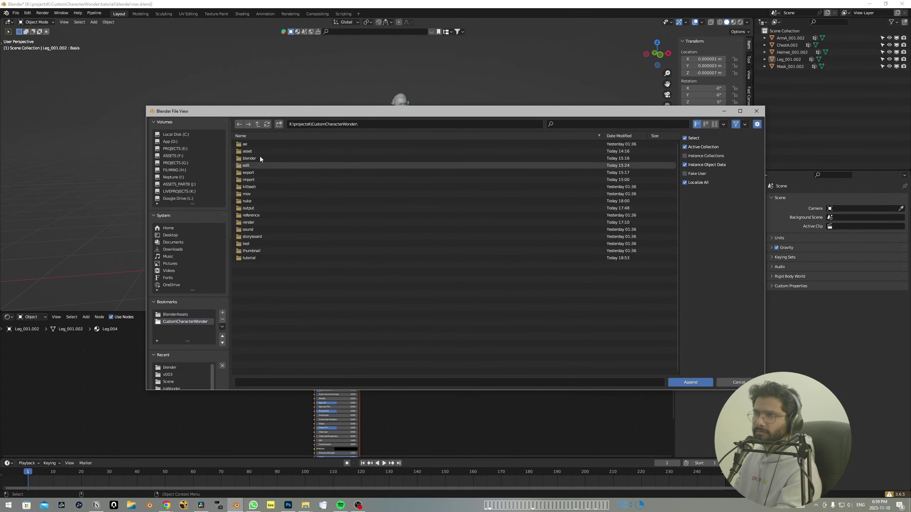
pyautogui.doubleClick(252, 151)
pyautogui.doubleClick(259, 145)
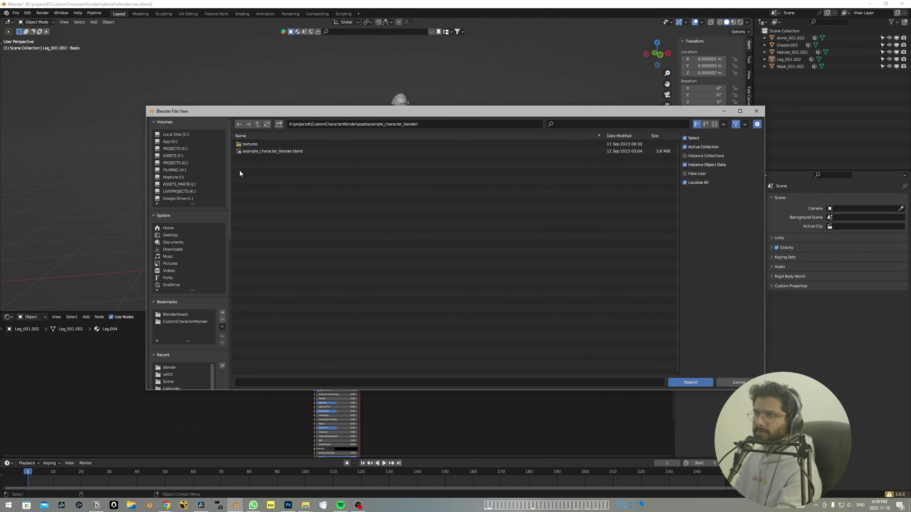
pyautogui.click(259, 151)
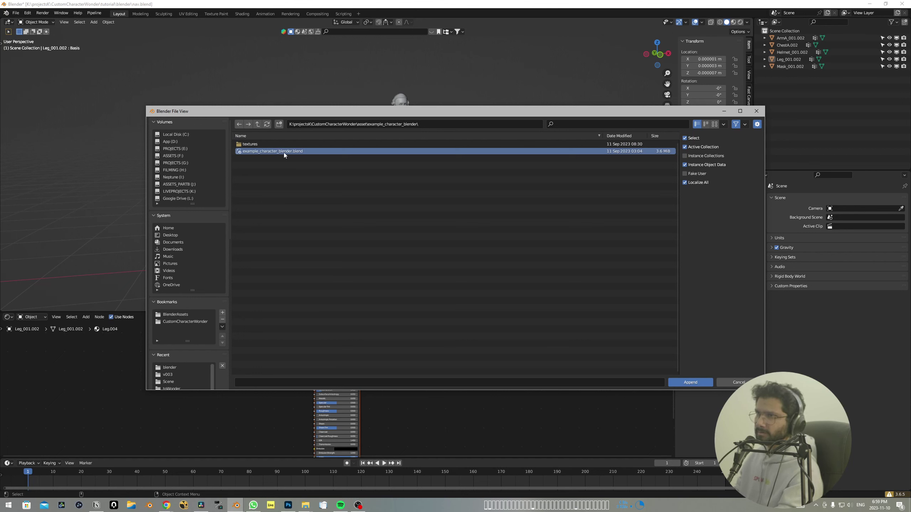
pyautogui.click(689, 382)
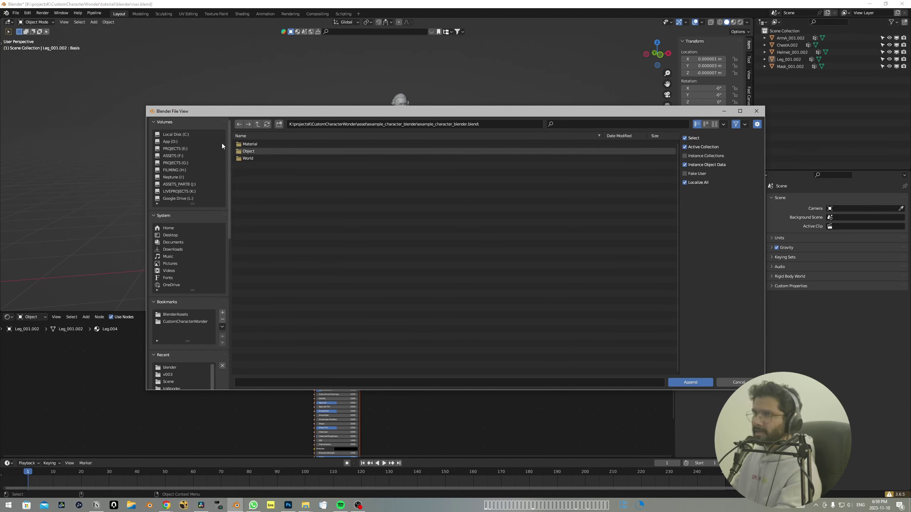
pyautogui.doubleClick(254, 151)
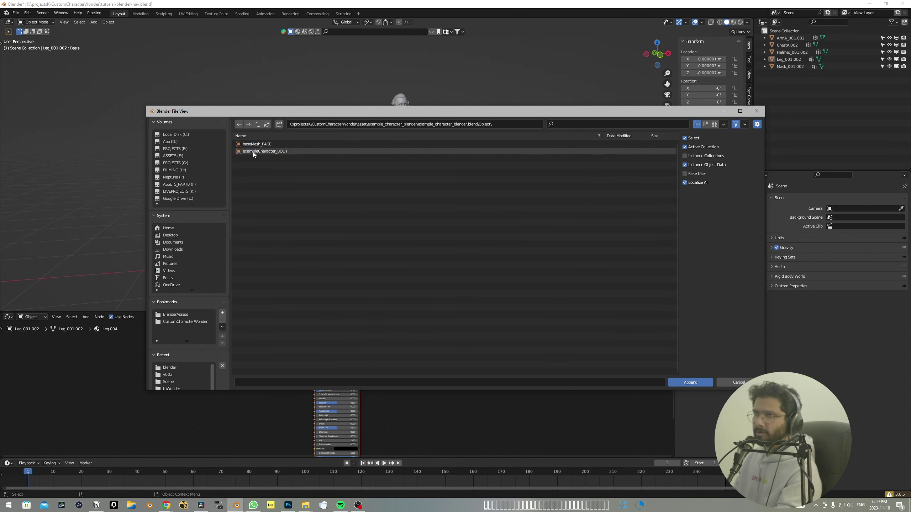
pyautogui.click(256, 154)
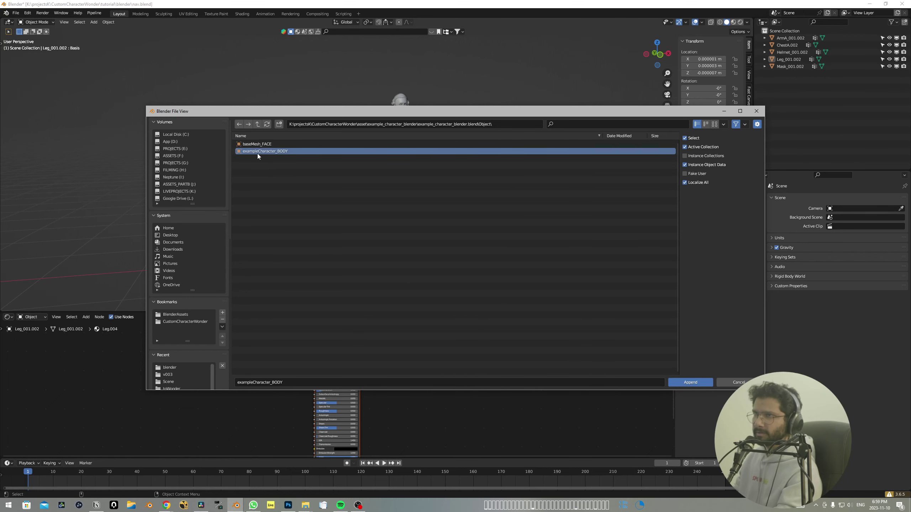
pyautogui.click(701, 383)
# - Select all the character's body meshes and join them into a single object
pyautogui.moveTo(445, 198); pyautogui.dragTo(511, 185, button='middle')
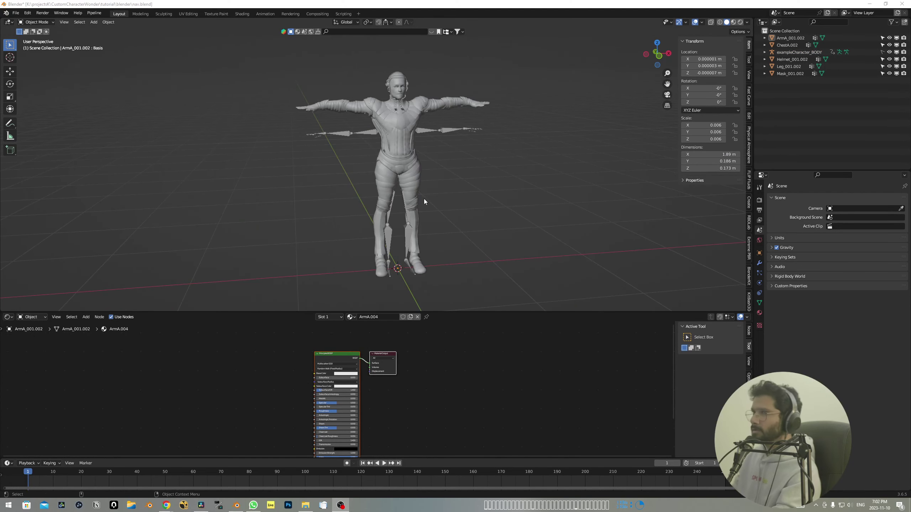
pyautogui.moveTo(424, 199); pyautogui.dragTo(442, 190, button='middle')
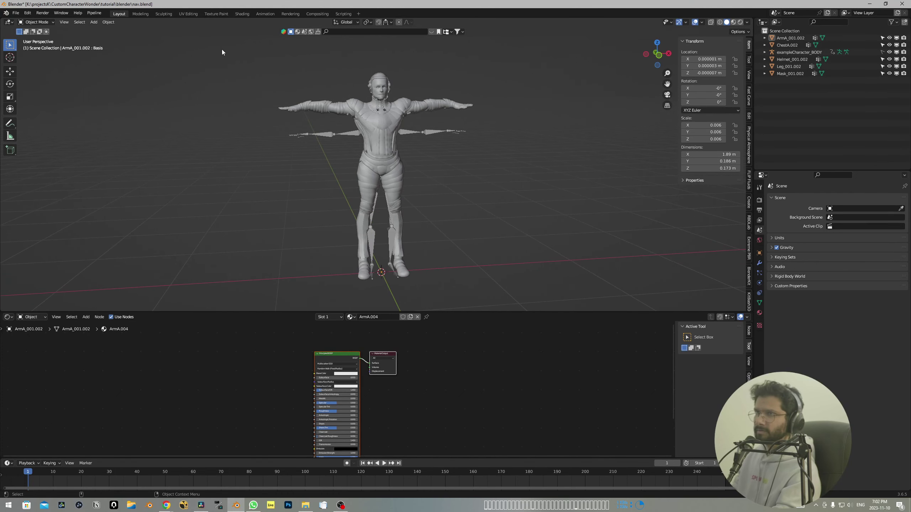
pyautogui.moveTo(223, 48); pyautogui.dragTo(516, 291)
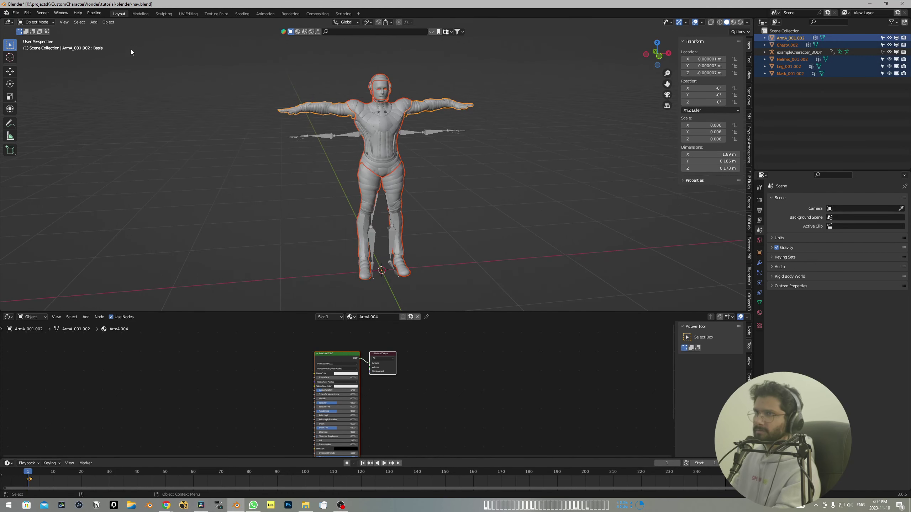
pyautogui.click(109, 23)
pyautogui.click(123, 90)
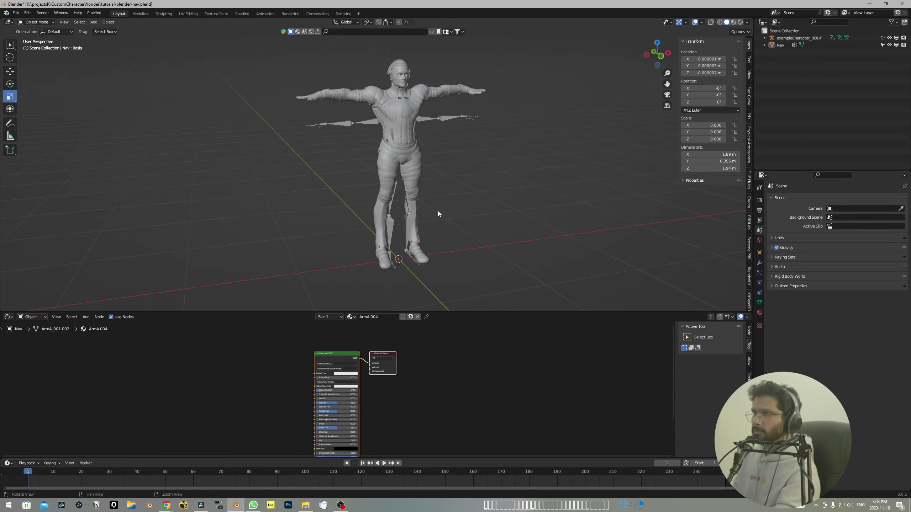
# - Scale the Nav mesh uniformly down to about 0.005 to match the example armature's size
pyautogui.moveTo(437, 211)
pyautogui.mouseDown(button='middle')
pyautogui.moveTo(423, 195)
pyautogui.moveTo(446, 217)
pyautogui.mouseUp(button='middle')
pyautogui.click(423, 195)
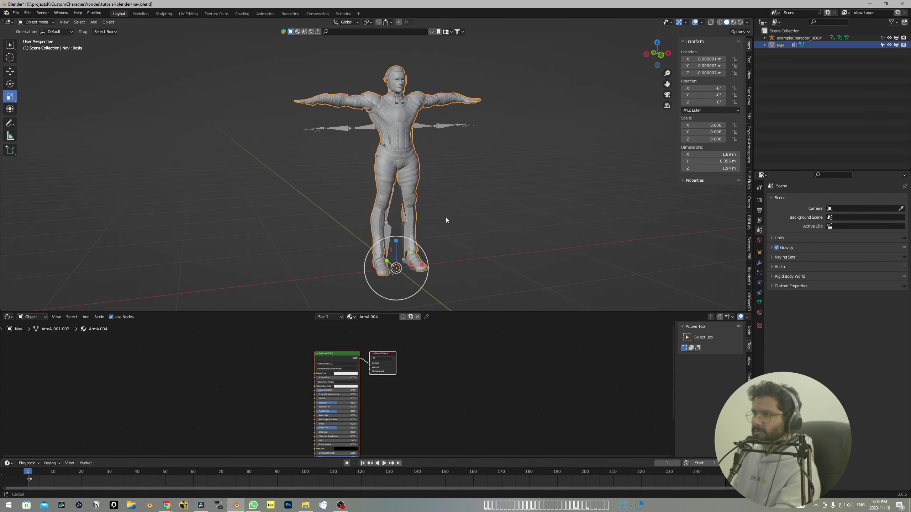
pyautogui.press('s')
pyautogui.click(411, 243)
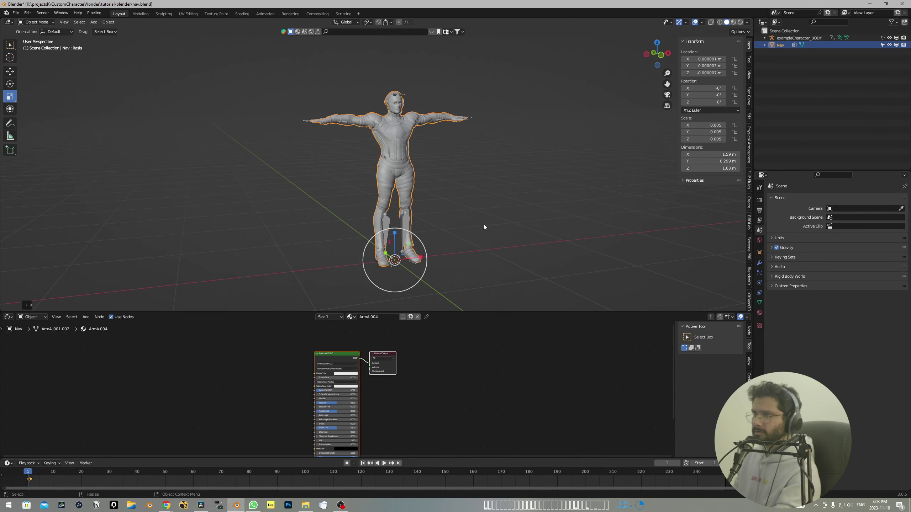
pyautogui.click(484, 226)
# - Turn on X-ray display and check how the armature sits inside the character mesh
pyautogui.moveTo(484, 225); pyautogui.dragTo(469, 204, button='middle')
pyautogui.click(711, 23)
pyautogui.moveTo(403, 140); pyautogui.dragTo(395, 163, button='middle')
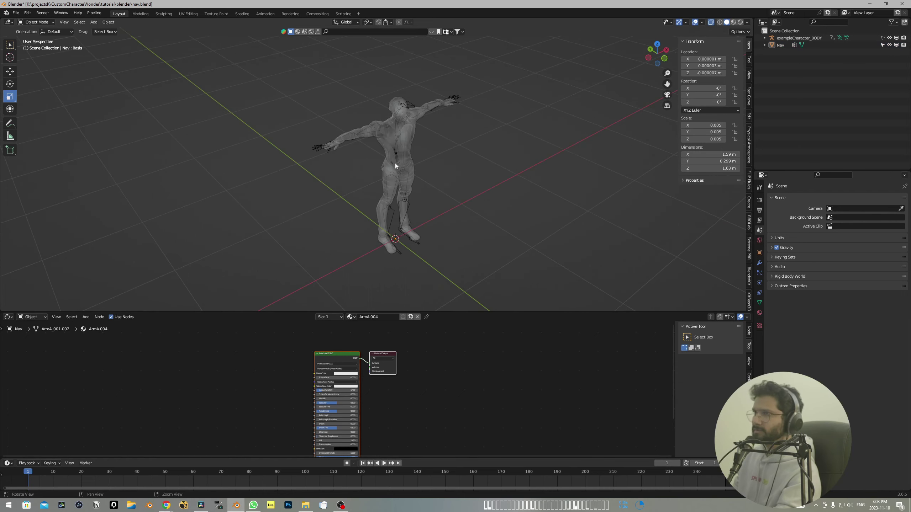
pyautogui.scroll(6, 395, 163)
pyautogui.keyDown('shift'); pyautogui.moveTo(527, 171); pyautogui.dragTo(444, 187, button='middle'); pyautogui.keyUp('shift')
pyautogui.scroll(-5, 407, 150)
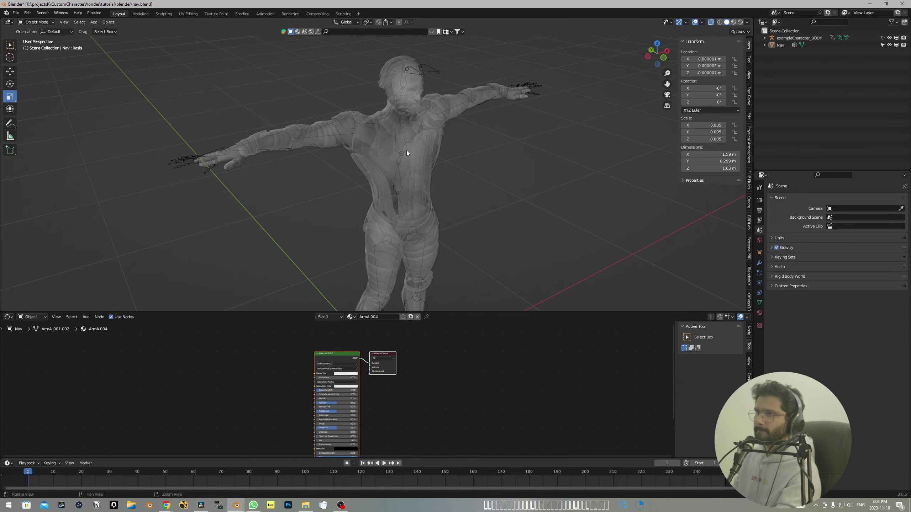
# - Make the exampleCharacter_BODY armature selectable and select it in the viewport
pyautogui.click(420, 164)
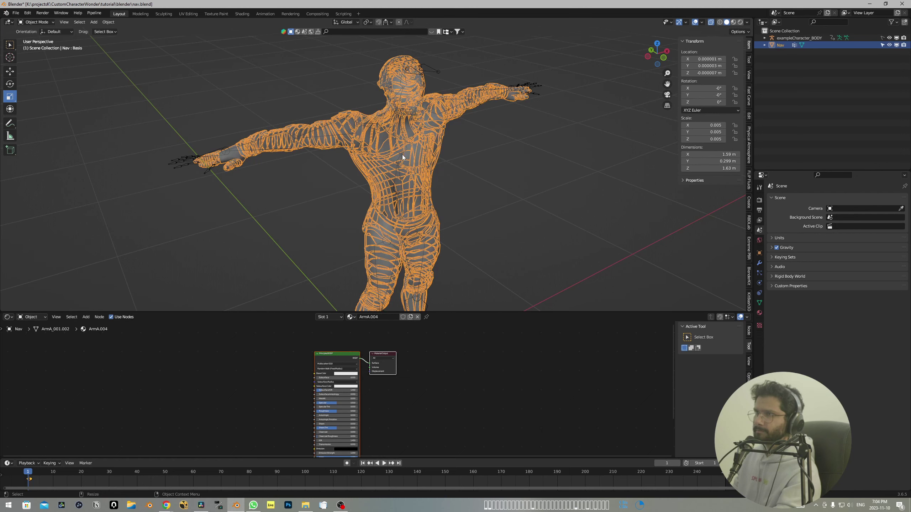
pyautogui.moveTo(164, 147); pyautogui.dragTo(172, 159)
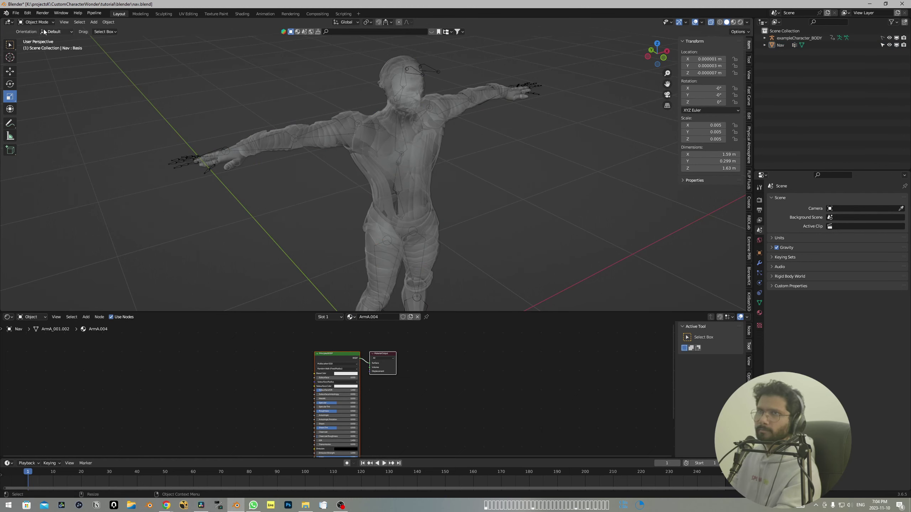
pyautogui.click(884, 38)
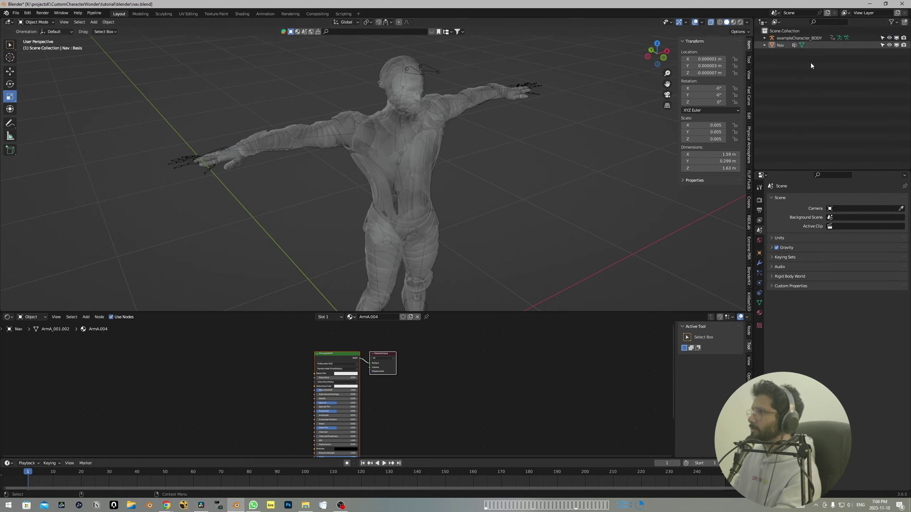
pyautogui.moveTo(206, 155)
pyautogui.mouseDown()
pyautogui.moveTo(233, 198)
pyautogui.moveTo(218, 186)
pyautogui.moveTo(249, 191)
pyautogui.mouseUp()
# - Put the exampleCharacter_BODY armature into Edit Mode instead of the Nav mesh
pyautogui.scroll(4, 249, 190)
pyautogui.press('Tab')
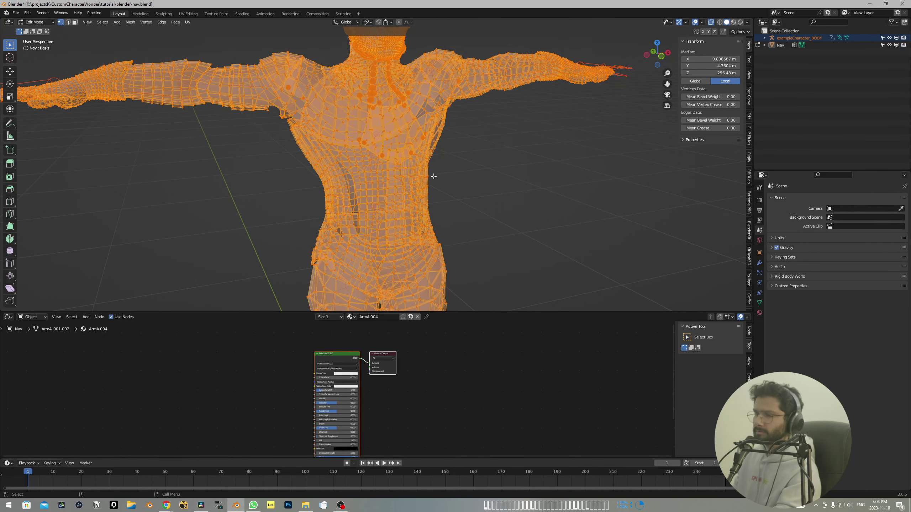
pyautogui.press('Tab')
pyautogui.click(388, 205)
pyautogui.keyDown('alt'); pyautogui.moveTo(389, 206); pyautogui.dragTo(395, 205); pyautogui.keyUp('alt')
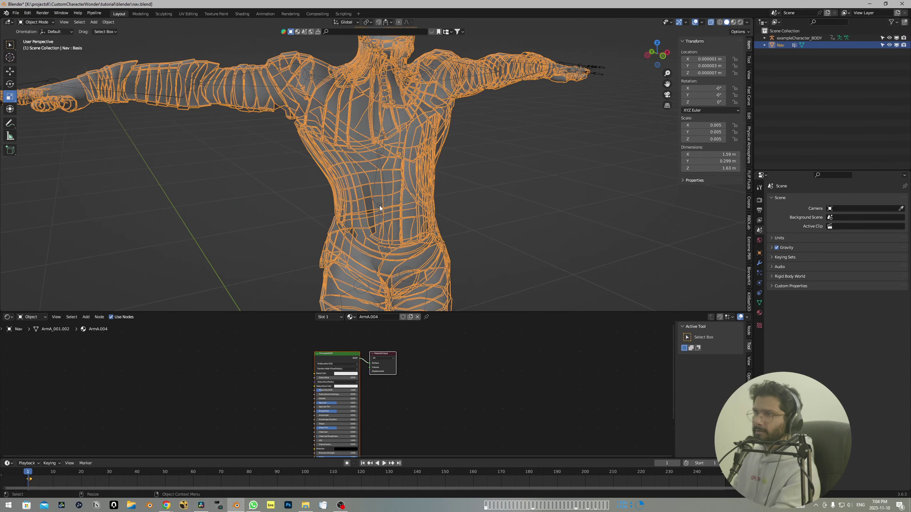
pyautogui.click(380, 206)
pyautogui.press('Tab')
pyautogui.moveTo(381, 206); pyautogui.dragTo(395, 195, button='middle')
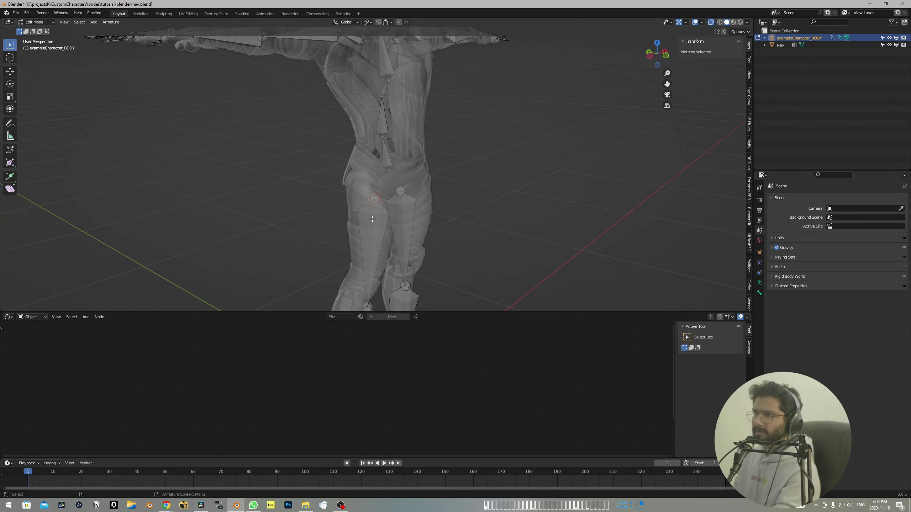
# - Select the ankle joint of one leg in the armature and activate the Move tool
pyautogui.keyDown('alt'); pyautogui.moveTo(372, 219); pyautogui.dragTo(392, 217); pyautogui.keyUp('alt')
pyautogui.scroll(-4, 392, 216)
pyautogui.keyDown('alt'); pyautogui.moveTo(392, 201); pyautogui.dragTo(390, 144, button='middle'); pyautogui.keyUp('alt')
pyautogui.keyDown('alt'); pyautogui.moveTo(382, 183); pyautogui.dragTo(360, 194); pyautogui.keyUp('alt')
pyautogui.scroll(3, 402, 186)
pyautogui.click(354, 186)
pyautogui.press('f')
pyautogui.keyDown('alt'); pyautogui.moveTo(434, 195); pyautogui.dragTo(390, 183); pyautogui.keyUp('alt')
pyautogui.scroll(-12, 435, 154)
pyautogui.press('w')
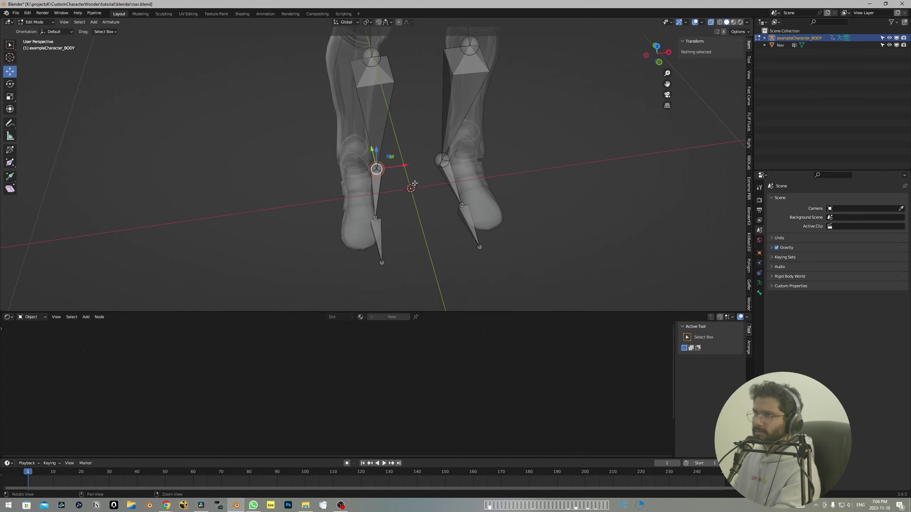
# - Enable X-Axis Mirror for editing the armature's bones
pyautogui.moveTo(415, 183); pyautogui.dragTo(425, 177, button='middle')
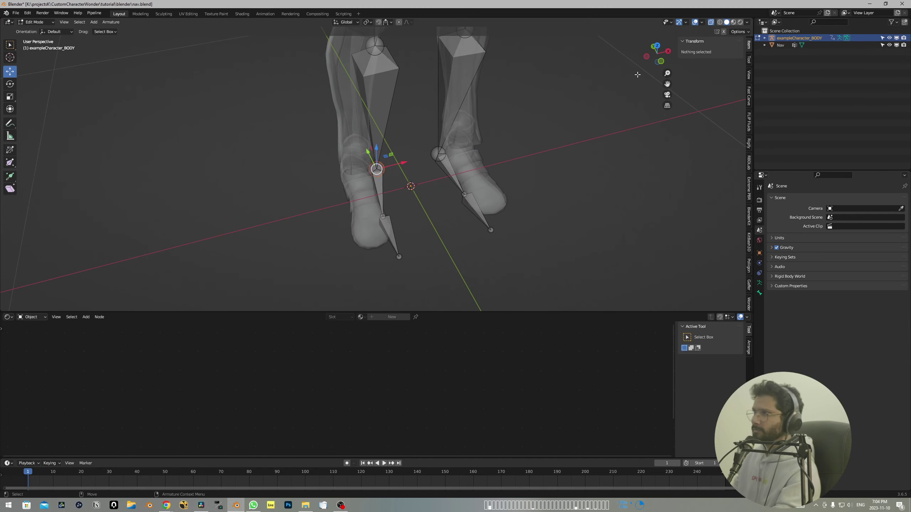
pyautogui.click(749, 60)
pyautogui.click(749, 73)
pyautogui.click(748, 62)
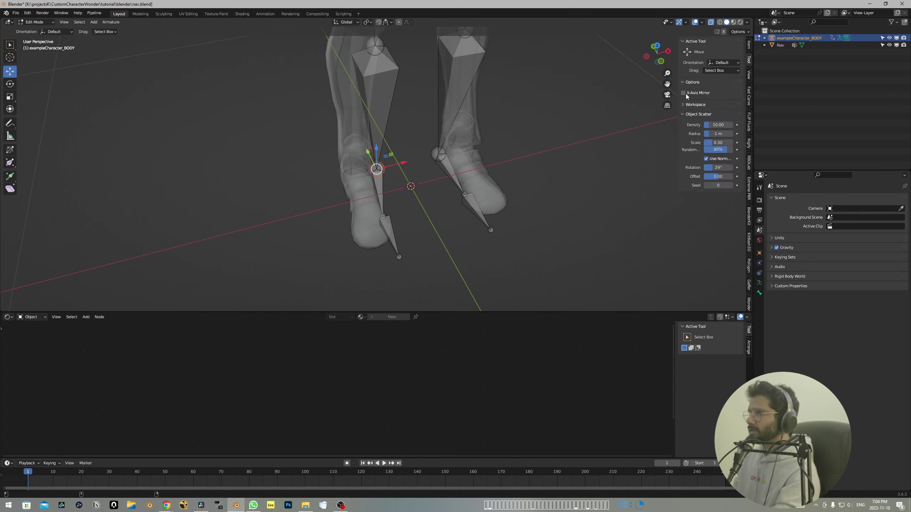
pyautogui.moveTo(421, 178); pyautogui.dragTo(408, 174, button='middle')
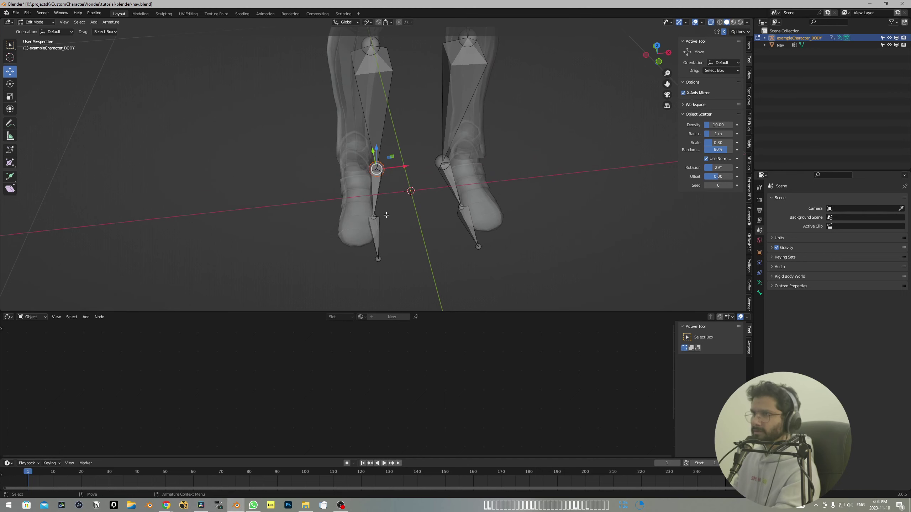
# - Move the armature's foot, ankle and knee joints to fit inside the character's legs
pyautogui.moveTo(403, 211); pyautogui.dragTo(441, 196, button='middle')
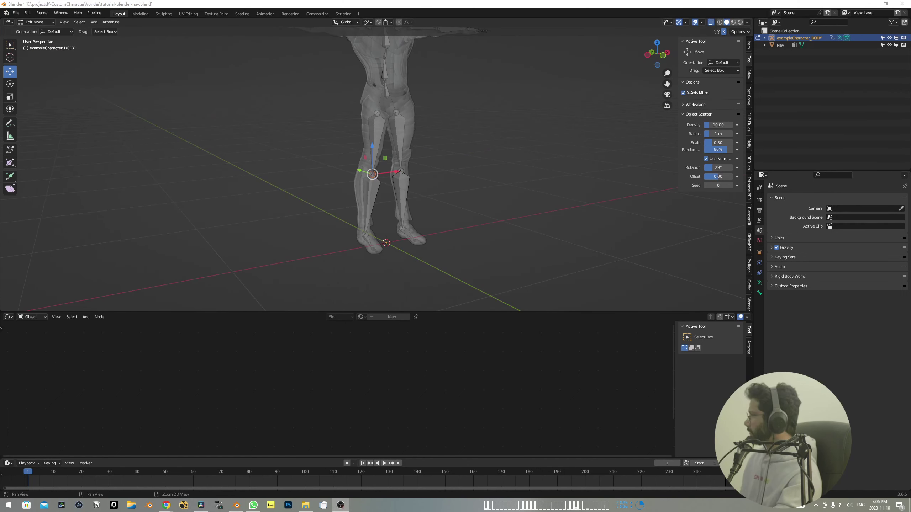
pyautogui.keyDown('alt'); pyautogui.moveTo(502, 201); pyautogui.dragTo(495, 201); pyautogui.keyUp('alt')
pyautogui.keyDown('alt'); pyautogui.moveTo(494, 202); pyautogui.dragTo(453, 219, button='right'); pyautogui.keyUp('alt')
pyautogui.keyDown('alt'); pyautogui.moveTo(453, 219); pyautogui.dragTo(484, 208); pyautogui.keyUp('alt')
pyautogui.moveTo(483, 207); pyautogui.dragTo(489, 136, button='middle')
pyautogui.keyDown('alt'); pyautogui.moveTo(489, 136); pyautogui.dragTo(488, 214); pyautogui.keyUp('alt')
pyautogui.keyDown('alt'); pyautogui.moveTo(488, 213); pyautogui.dragTo(489, 160, button='middle'); pyautogui.keyUp('alt')
pyautogui.keyDown('alt'); pyautogui.moveTo(489, 159); pyautogui.dragTo(512, 165, button='right'); pyautogui.keyUp('alt')
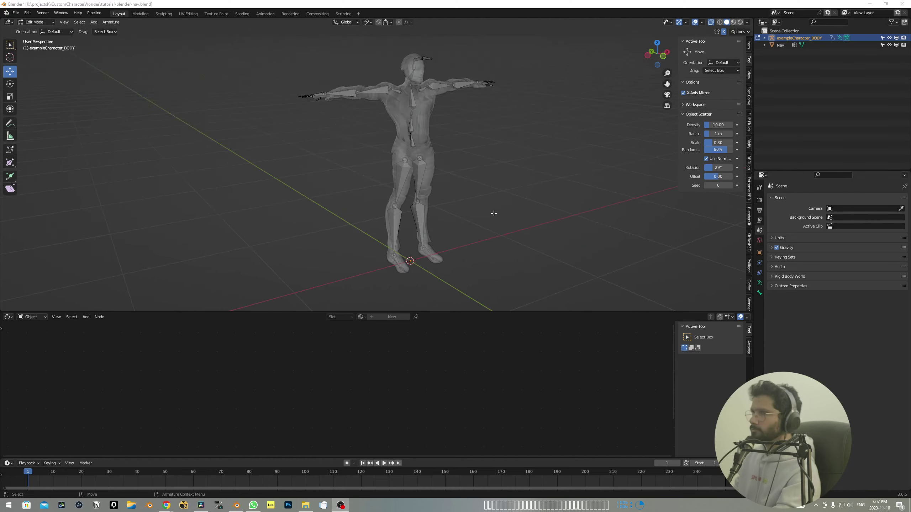
# - Adjust the knee joint at the end of the LeftUpLeg bone to sit inside the character's knee
pyautogui.keyDown('alt'); pyautogui.moveTo(494, 213); pyautogui.dragTo(452, 201); pyautogui.keyUp('alt')
pyautogui.moveTo(440, 182); pyautogui.dragTo(437, 181)
pyautogui.keyDown('alt'); pyautogui.moveTo(437, 181); pyautogui.dragTo(427, 144, button='middle'); pyautogui.keyUp('alt')
pyautogui.click(397, 209)
pyautogui.keyDown('alt'); pyautogui.moveTo(401, 215); pyautogui.dragTo(454, 262, button='right'); pyautogui.keyUp('alt')
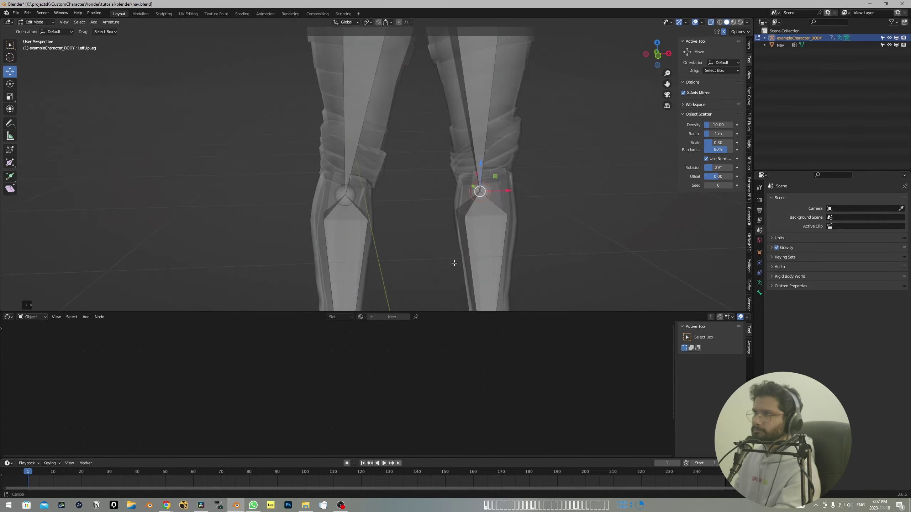
pyautogui.keyDown('alt'); pyautogui.moveTo(453, 262); pyautogui.dragTo(407, 207); pyautogui.keyUp('alt')
pyautogui.moveTo(407, 207); pyautogui.dragTo(468, 162, button='middle')
pyautogui.keyDown('alt'); pyautogui.moveTo(468, 162); pyautogui.dragTo(431, 186); pyautogui.keyUp('alt')
# - Rotate and move the ring finger's bone chain to lie inside the character's ring finger
pyautogui.moveTo(376, 129); pyautogui.dragTo(444, 265)
pyautogui.moveTo(445, 215); pyautogui.dragTo(423, 199, button='middle')
pyautogui.moveTo(193, 221); pyautogui.dragTo(313, 144)
pyautogui.press('e')
pyautogui.press('w')
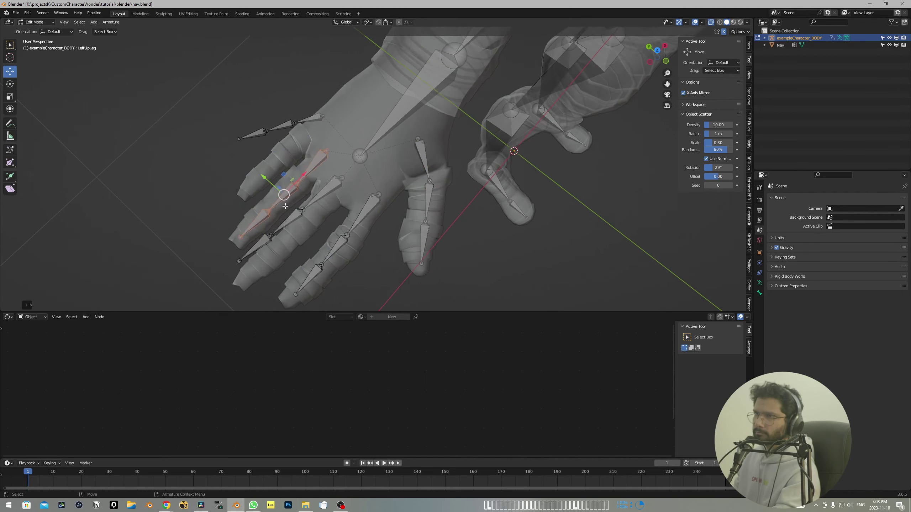
# - Rotate and move the little finger's bone chain to lie inside the character's little finger
pyautogui.keyDown('alt'); pyautogui.moveTo(286, 172); pyautogui.dragTo(333, 154, button='right'); pyautogui.keyUp('alt')
pyautogui.press('e')
pyautogui.press('w')
pyautogui.moveTo(309, 130)
pyautogui.mouseDown()
pyautogui.moveTo(314, 117)
pyautogui.moveTo(311, 162)
pyautogui.mouseUp()
# - Select the bones of the four fingers together, shift them to fit the hand, and activate the Rotate tool
pyautogui.keyDown('alt'); pyautogui.moveTo(341, 172); pyautogui.dragTo(466, 201); pyautogui.keyUp('alt')
pyautogui.click(382, 205)
pyautogui.moveTo(502, 119); pyautogui.dragTo(388, 273)
pyautogui.moveTo(393, 179); pyautogui.dragTo(411, 199)
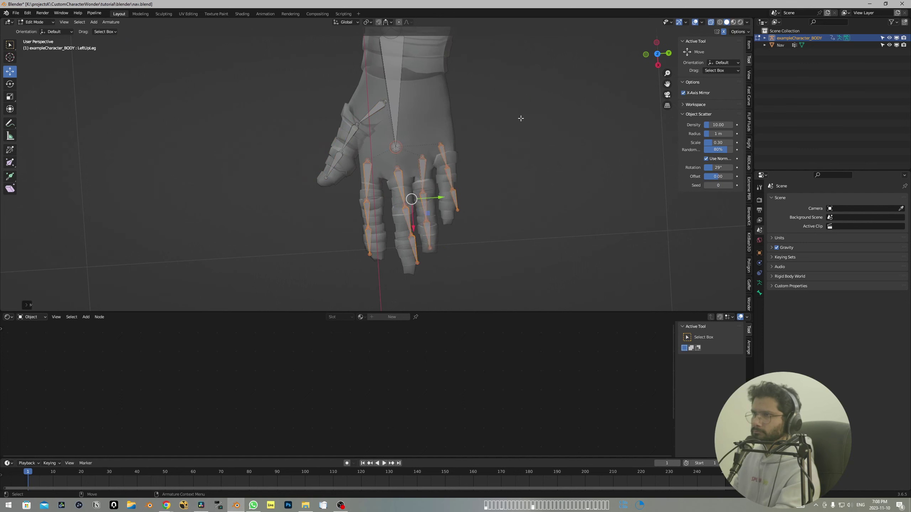
pyautogui.moveTo(520, 118); pyautogui.dragTo(420, 259)
pyautogui.hotkey('shift', 'space')
pyautogui.press('r')
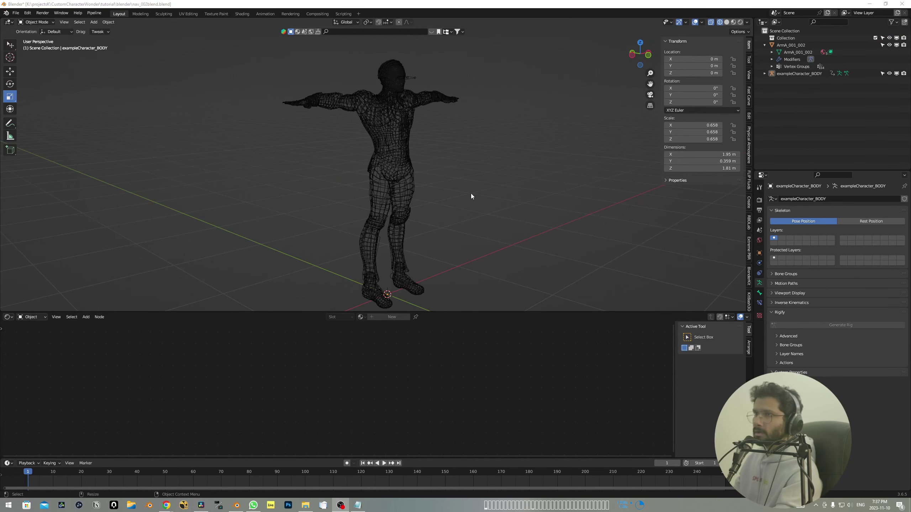
pyautogui.moveTo(471, 197); pyautogui.dragTo(456, 162, button='middle')
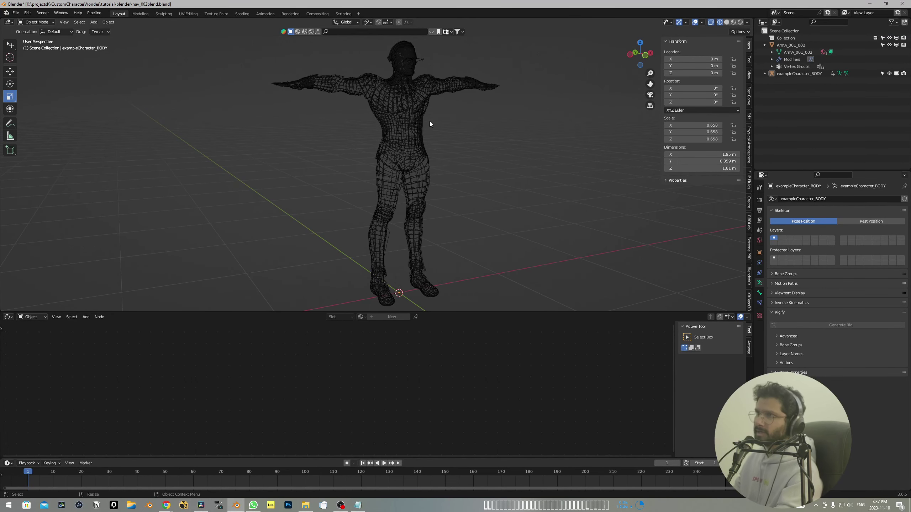
# - Parent the ArmA_001_002 mesh to the exampleCharacter_BODY armature with automatic weights
pyautogui.keyDown('alt'); pyautogui.moveTo(422, 174); pyautogui.dragTo(460, 167); pyautogui.keyUp('alt')
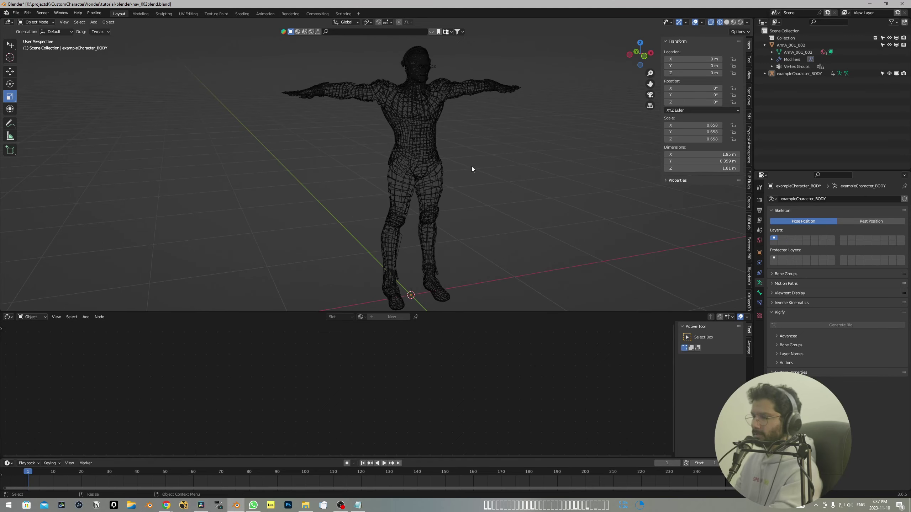
pyautogui.click(443, 175)
pyautogui.keyDown('alt'); pyautogui.moveTo(455, 136); pyautogui.dragTo(451, 177, button='middle'); pyautogui.keyUp('alt')
pyautogui.keyDown('alt'); pyautogui.moveTo(452, 177); pyautogui.dragTo(469, 98, button='right'); pyautogui.keyUp('alt')
pyautogui.keyDown('alt'); pyautogui.moveTo(469, 98); pyautogui.dragTo(453, 128); pyautogui.keyUp('alt')
pyautogui.keyDown('shift'); pyautogui.click(453, 129); pyautogui.keyUp('shift')
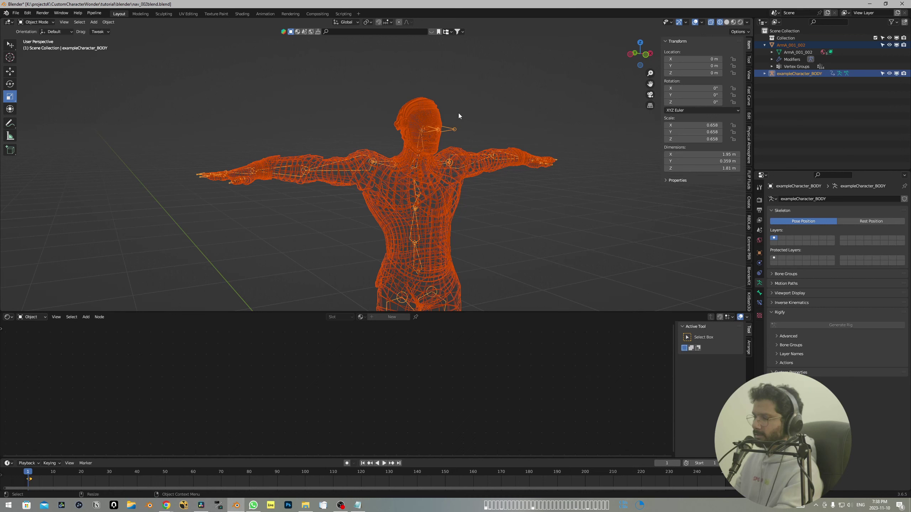
pyautogui.hotkey('ctrl', 'p')
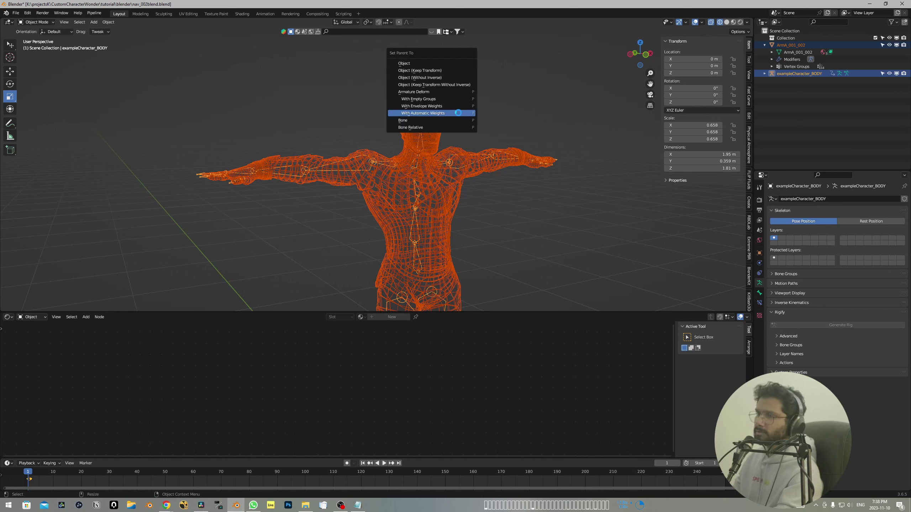
pyautogui.click(493, 212)
pyautogui.moveTo(493, 211); pyautogui.dragTo(409, 205, button='middle')
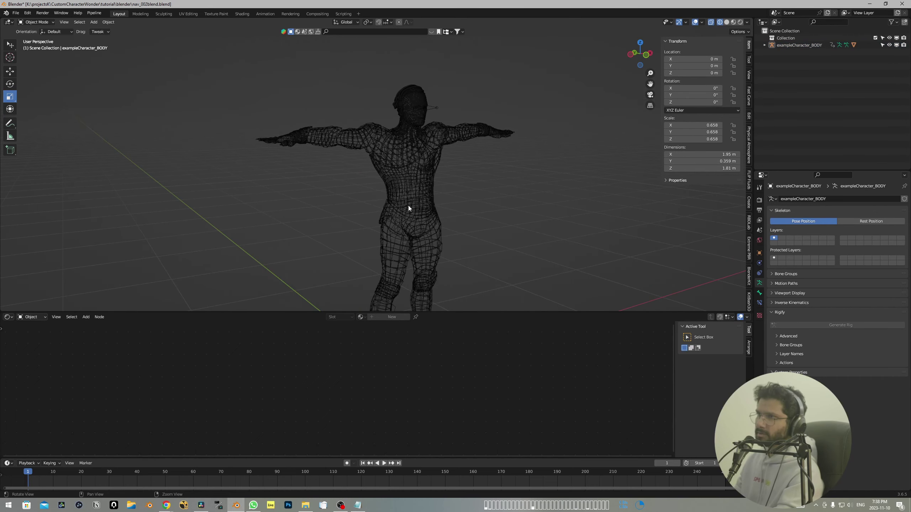
# - Test the skinning by rotating the armature's RightForeArm bone in Pose Mode, and undo the rotation
pyautogui.click(446, 157)
pyautogui.click(437, 108)
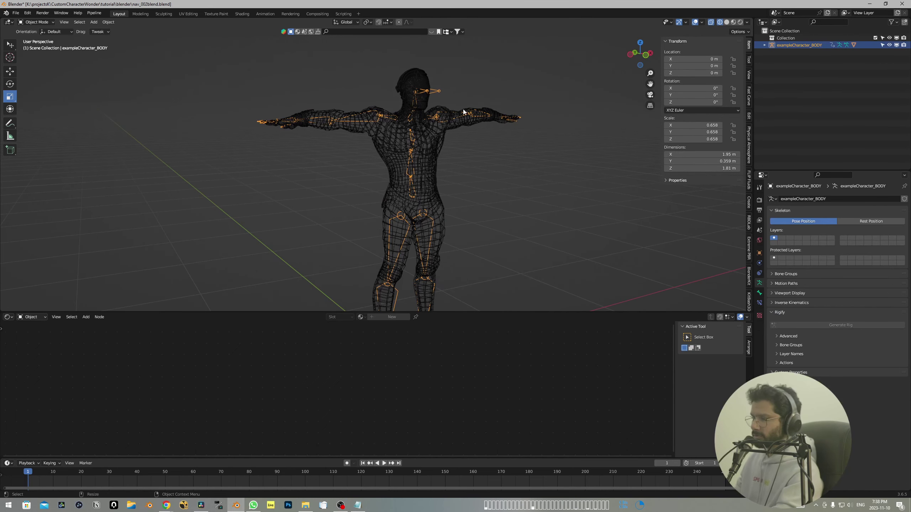
pyautogui.hotkey('ctrl', 'Tab')
pyautogui.moveTo(475, 217); pyautogui.dragTo(415, 209, button='middle')
pyautogui.keyDown('alt'); pyautogui.moveTo(415, 209); pyautogui.dragTo(405, 146); pyautogui.keyUp('alt')
pyautogui.rightClick(411, 175)
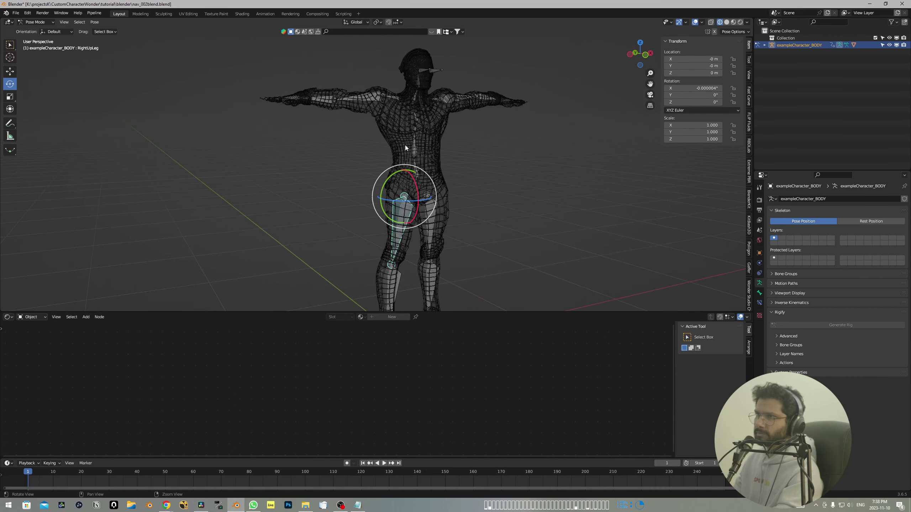
pyautogui.click(340, 101)
pyautogui.click(322, 96)
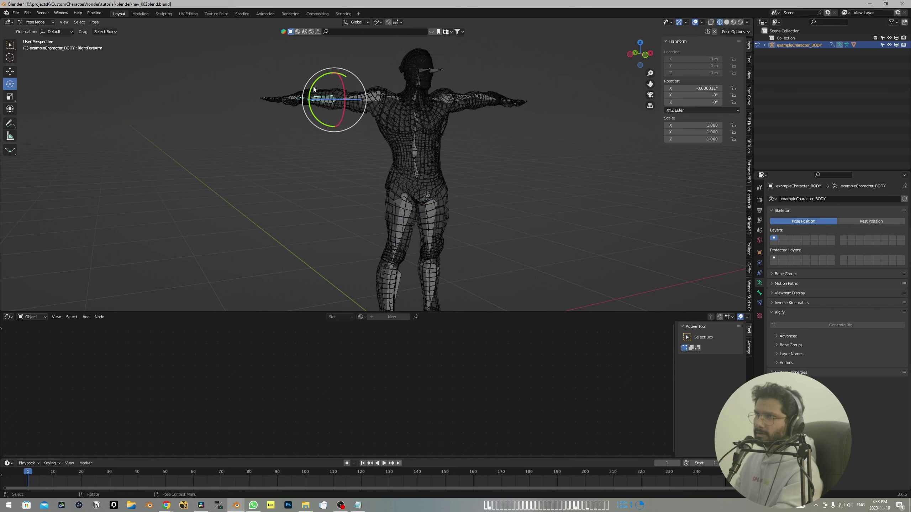
pyautogui.moveTo(314, 89); pyautogui.dragTo(315, 121)
pyautogui.moveTo(414, 122); pyautogui.dragTo(487, 179, button='middle')
pyautogui.hotkey('ctrl', 'z')
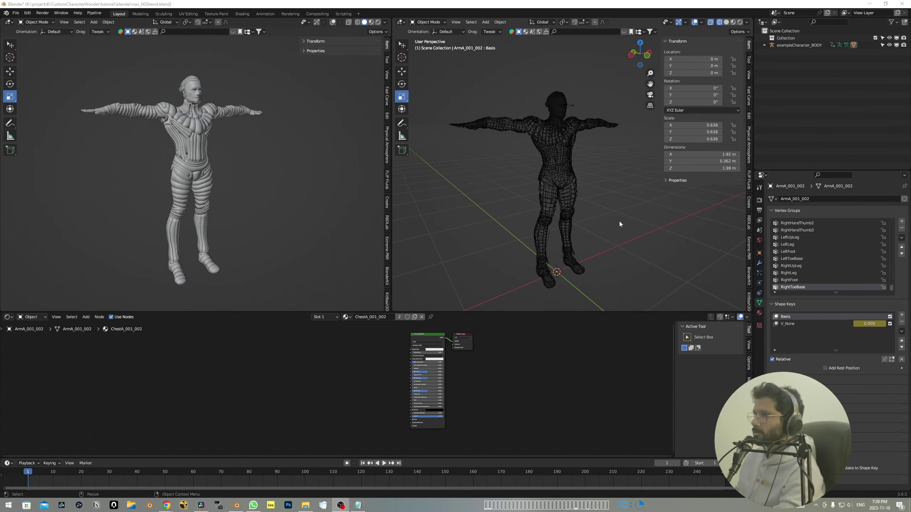
# - Enable the Abandoned Church HDRI as the world background and show the solid-shaded viewport in Rendered shading
pyautogui.moveTo(619, 220); pyautogui.dragTo(608, 199, button='middle')
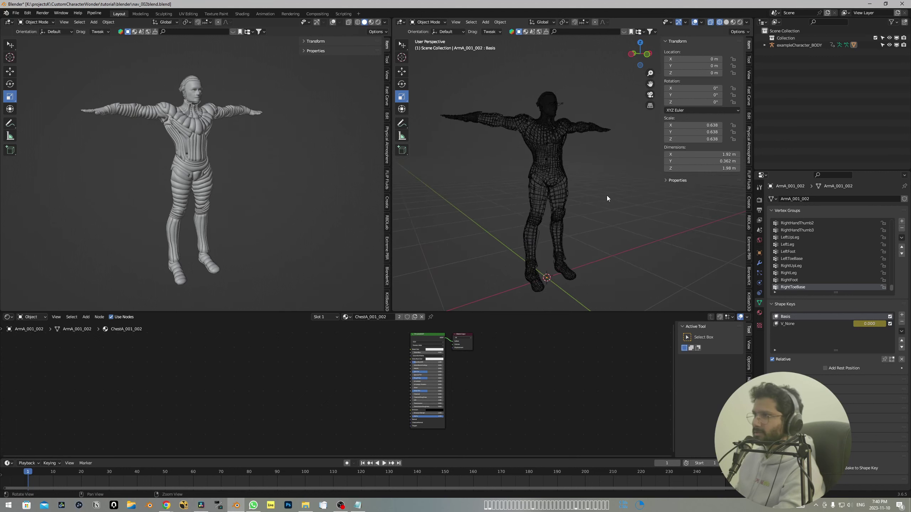
pyautogui.click(759, 240)
pyautogui.moveTo(730, 248); pyautogui.dragTo(740, 248, button='middle')
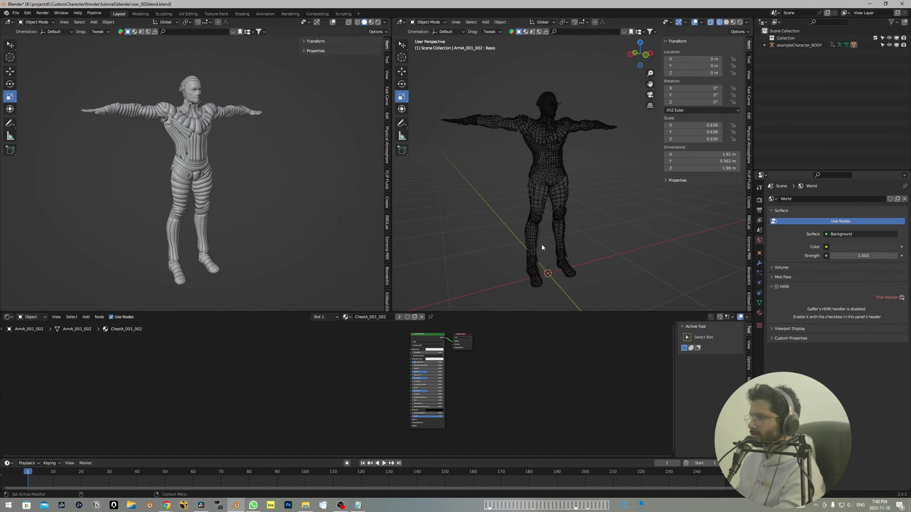
pyautogui.click(777, 288)
pyautogui.moveTo(602, 242); pyautogui.dragTo(612, 239, button='middle')
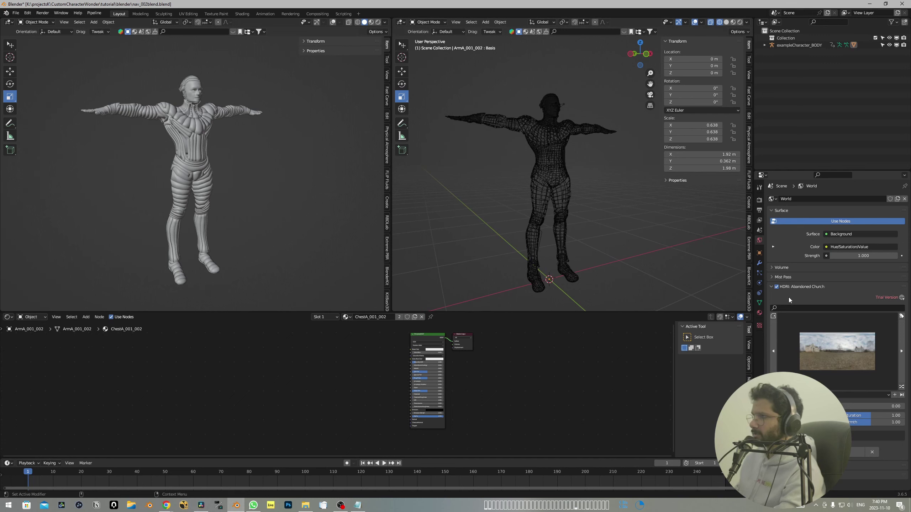
pyautogui.click(378, 23)
# - Set the render engine to Cycles with GPU Compute as the device
pyautogui.click(760, 200)
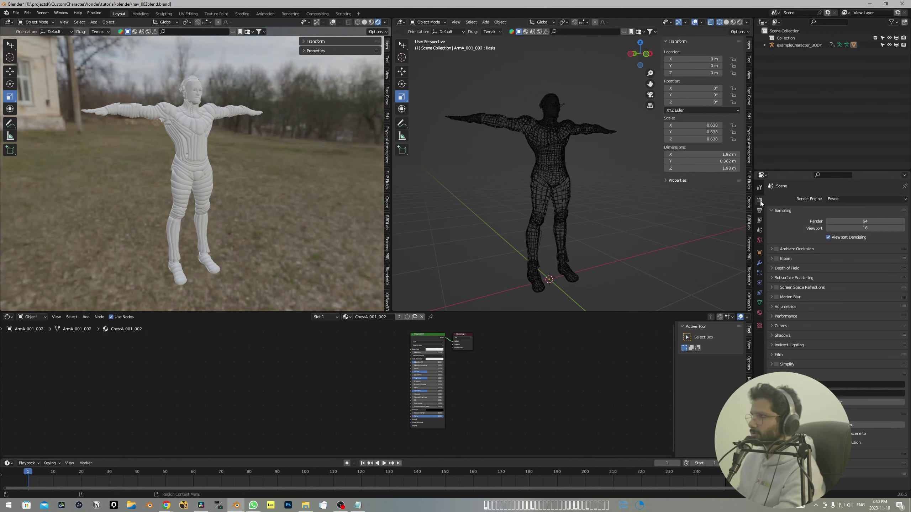
pyautogui.click(834, 200)
pyautogui.click(835, 223)
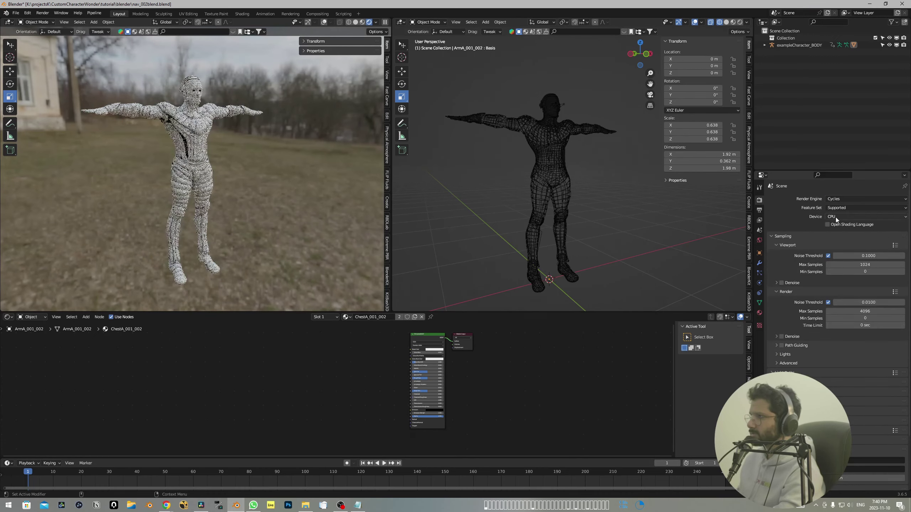
pyautogui.click(838, 216)
pyautogui.press('Return')
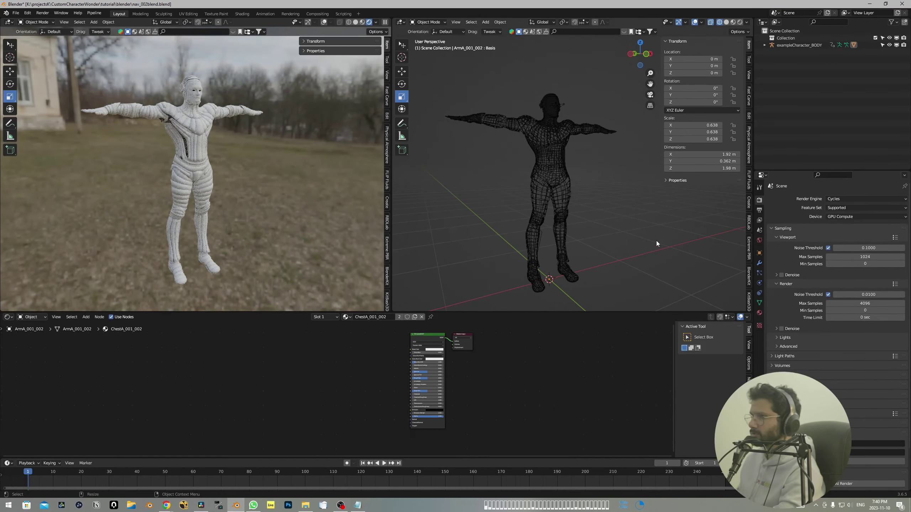
pyautogui.keyDown('alt'); pyautogui.moveTo(337, 195); pyautogui.dragTo(334, 201); pyautogui.keyUp('alt')
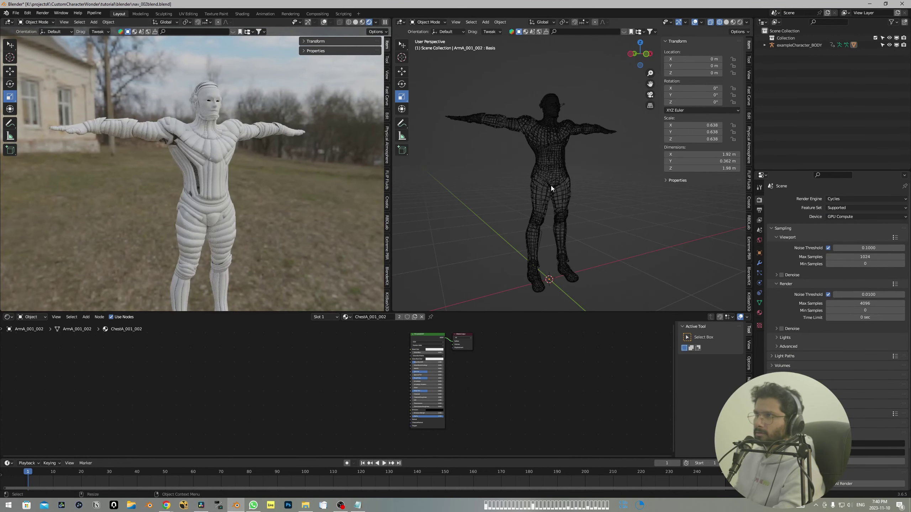
# - Select the character mesh and assign the ArmA_004 material to its material slot 1
pyautogui.keyDown('alt'); pyautogui.moveTo(550, 185); pyautogui.dragTo(546, 204, button='middle'); pyautogui.keyUp('alt')
pyautogui.keyDown('alt'); pyautogui.moveTo(577, 183); pyautogui.dragTo(628, 179, button='right'); pyautogui.keyUp('alt')
pyautogui.click(526, 192)
pyautogui.keyDown('alt'); pyautogui.moveTo(591, 179); pyautogui.dragTo(585, 178); pyautogui.keyUp('alt')
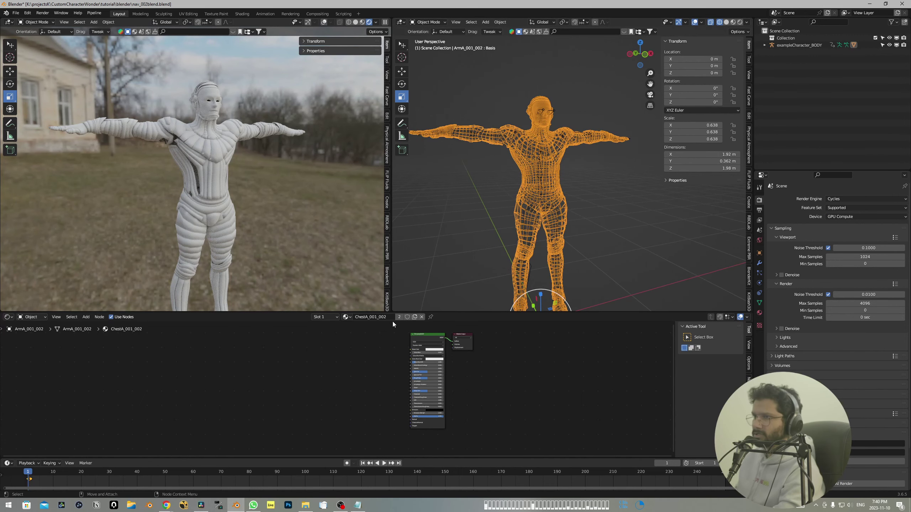
pyautogui.click(349, 317)
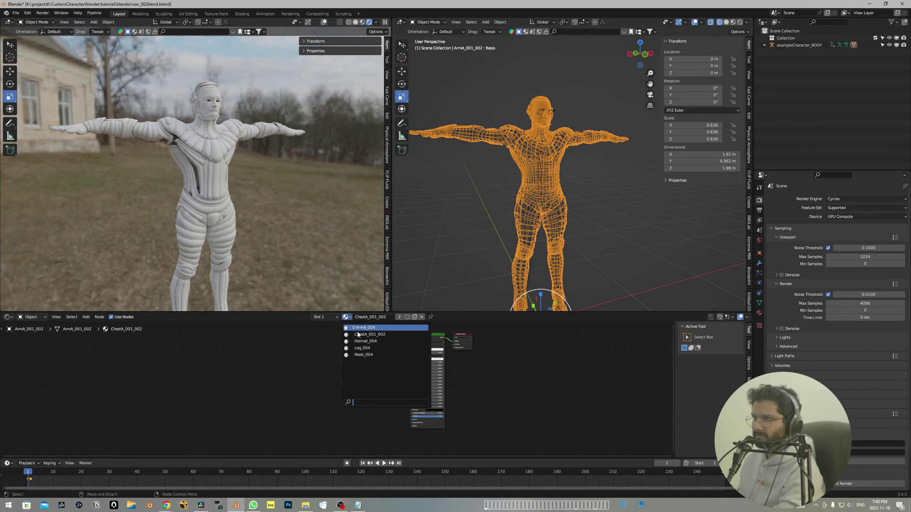
pyautogui.click(358, 330)
pyautogui.moveTo(394, 359); pyautogui.dragTo(409, 348, button='middle')
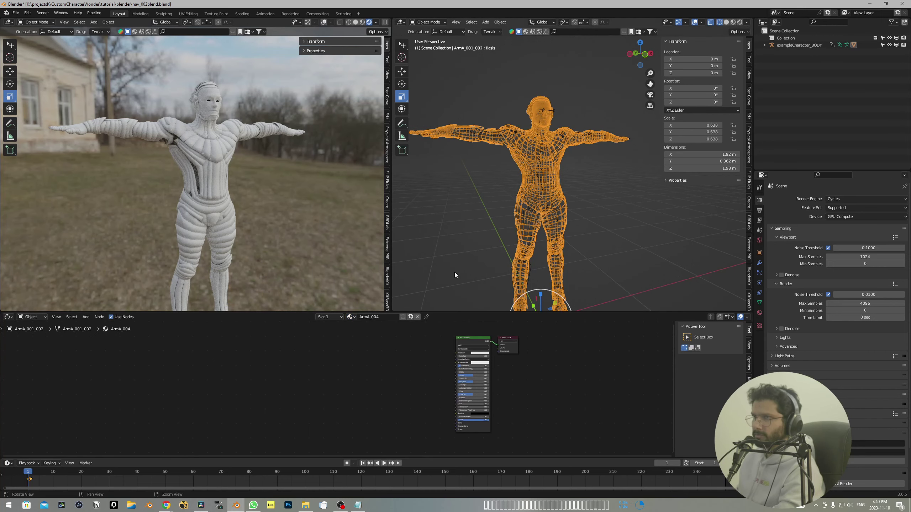
pyautogui.moveTo(248, 175); pyautogui.dragTo(316, 173, button='middle')
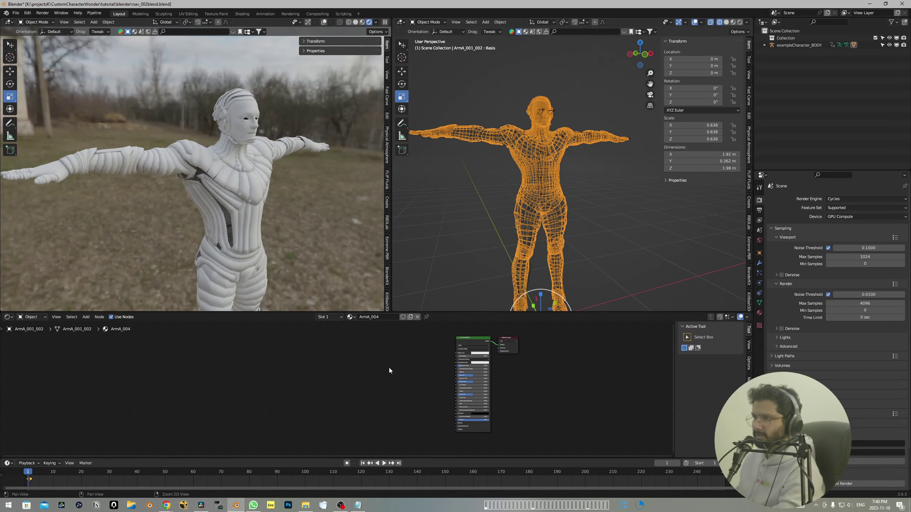
pyautogui.moveTo(389, 368); pyautogui.dragTo(431, 371, button='middle')
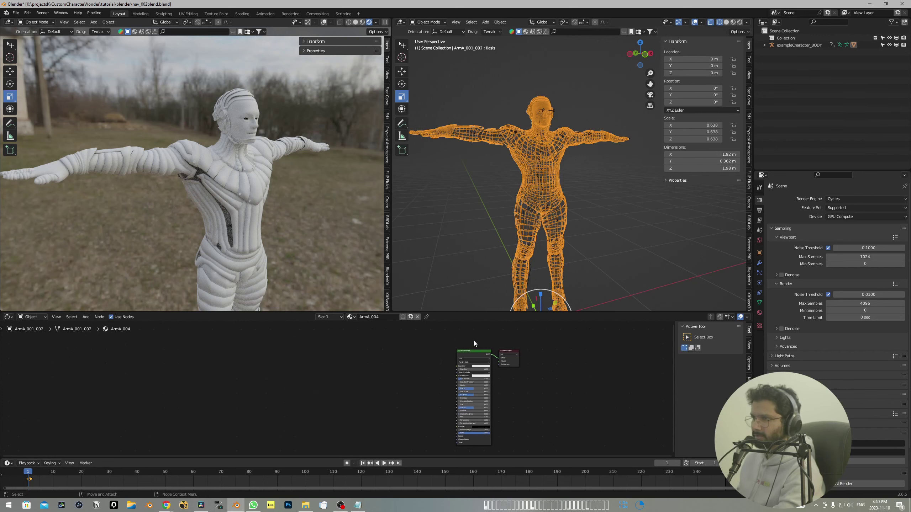
# - Run Principled Texture Setup on ArmA_004's shader node with the five ArmA.004 images from the Ancient Titan textures folder
pyautogui.moveTo(473, 350); pyautogui.dragTo(457, 348)
pyautogui.hotkey('ctrl', 'shift', 't')
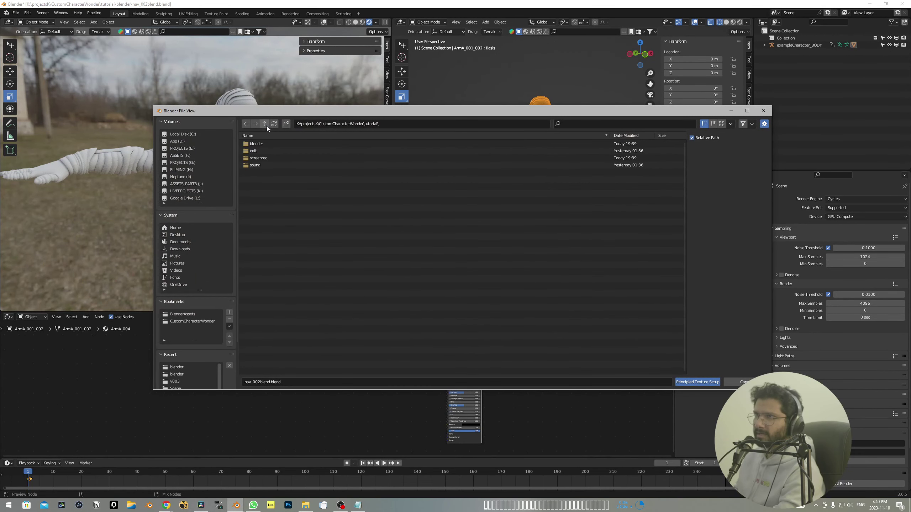
pyautogui.click(265, 125)
pyautogui.click(266, 125)
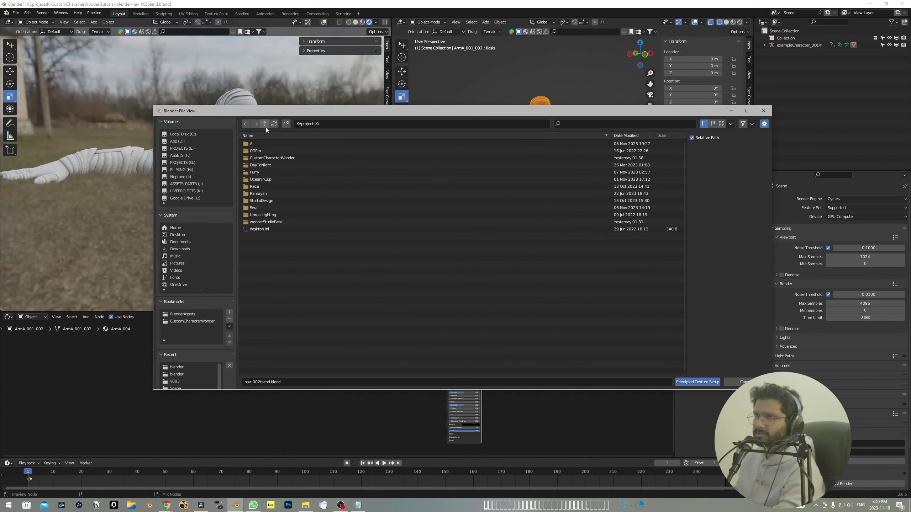
pyautogui.click(246, 124)
pyautogui.doubleClick(255, 151)
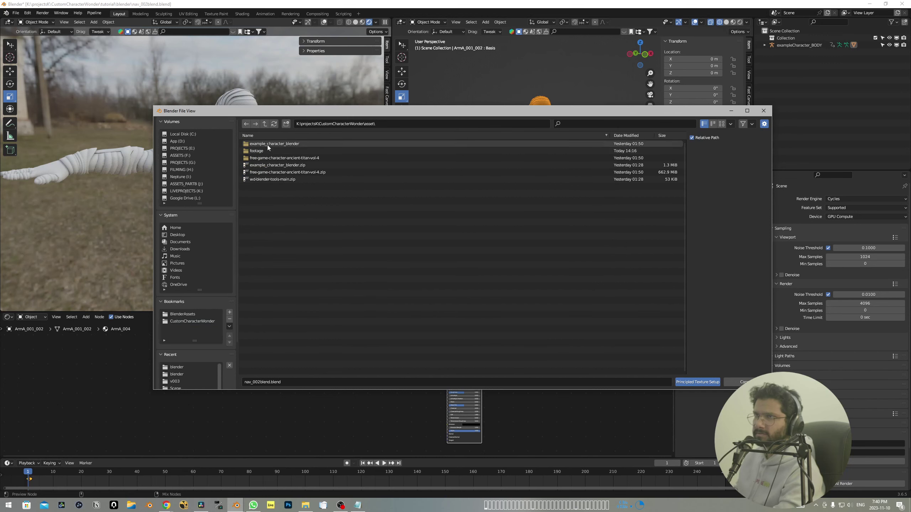
pyautogui.doubleClick(269, 157)
pyautogui.doubleClick(259, 151)
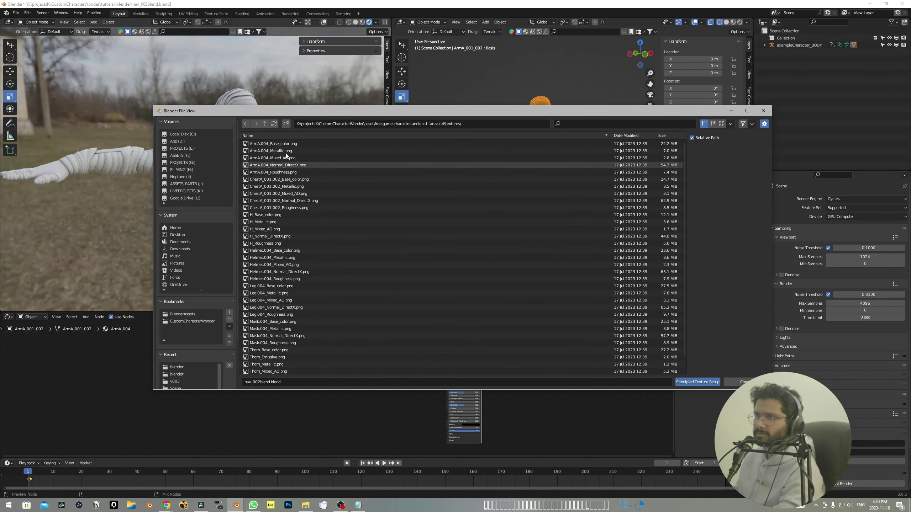
pyautogui.click(276, 144)
pyautogui.keyDown('shift'); pyautogui.click(269, 173); pyautogui.keyUp('shift')
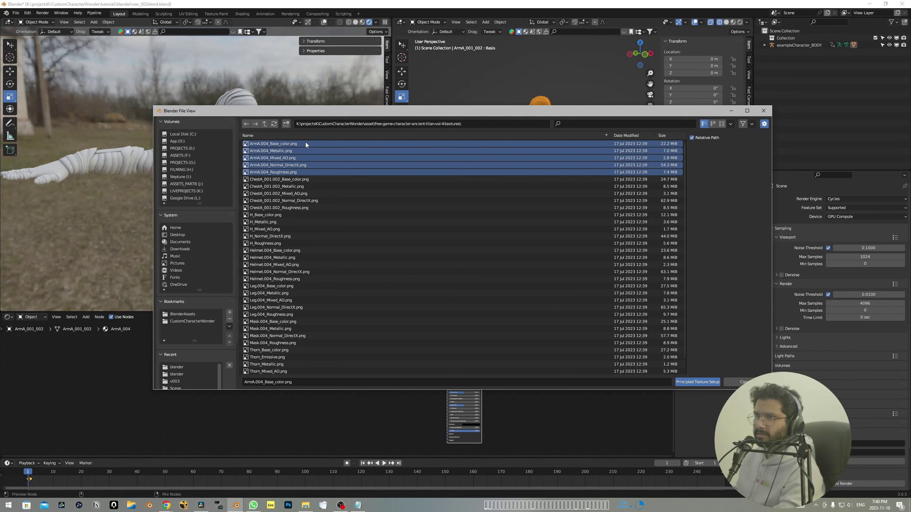
pyautogui.click(698, 383)
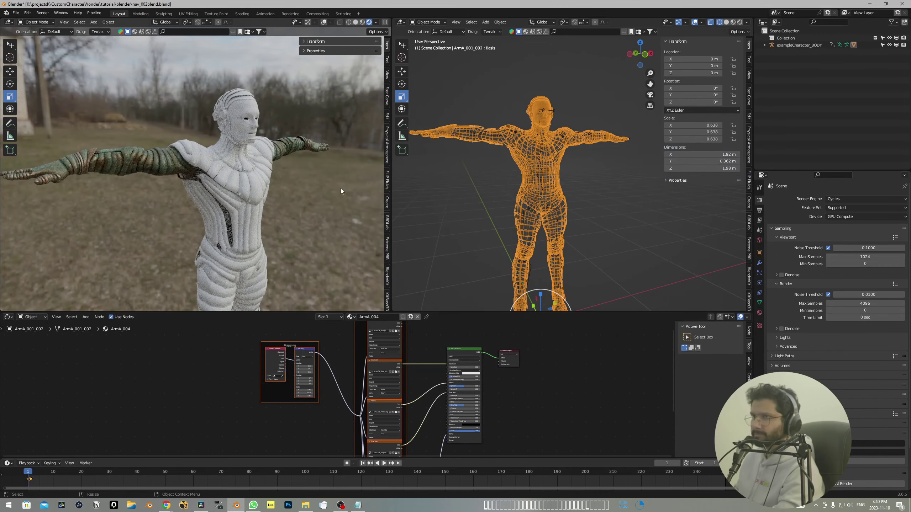
# - Examine the textured arms and the untextured torso of the rendered character, and reselect the mesh
pyautogui.click(326, 124)
pyautogui.moveTo(326, 124); pyautogui.dragTo(314, 139, button='middle')
pyautogui.scroll(3, 322, 136)
pyautogui.keyDown('shift'); pyautogui.moveTo(314, 138); pyautogui.dragTo(265, 163, button='middle'); pyautogui.keyUp('shift')
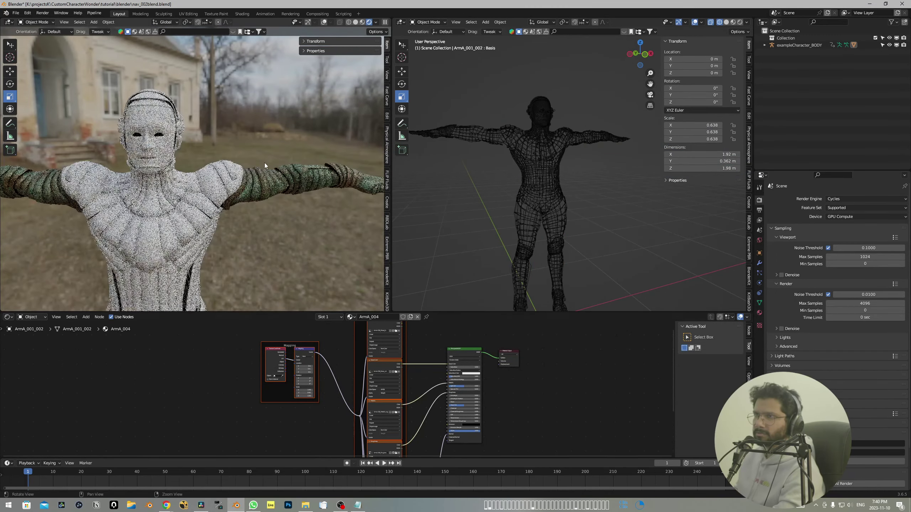
pyautogui.scroll(-3, 425, 385)
pyautogui.moveTo(237, 248); pyautogui.dragTo(320, 218, button='middle')
pyautogui.keyDown('alt'); pyautogui.moveTo(321, 218); pyautogui.dragTo(303, 227); pyautogui.keyUp('alt')
pyautogui.click(296, 242)
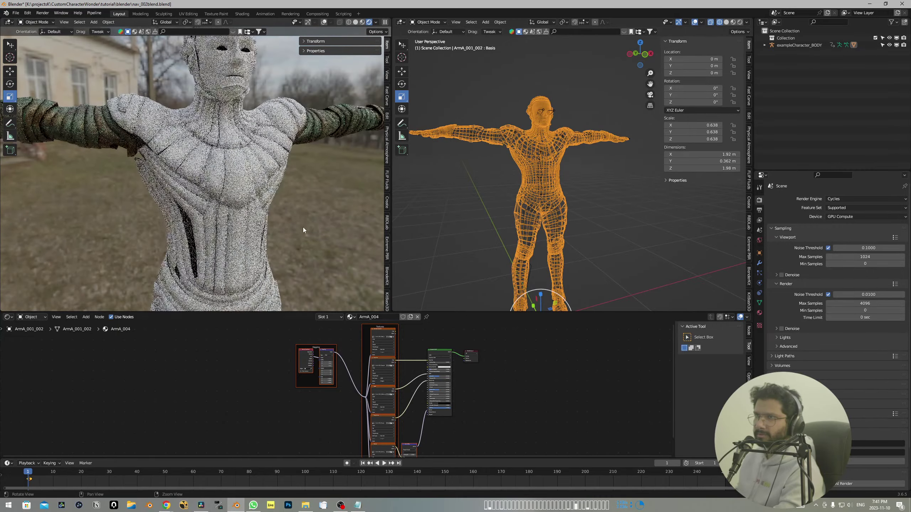
# - Switch slot 1 to the ChestA_001_002 material and run Principled Texture Setup with the five ChestA_001.002 images
pyautogui.click(351, 316)
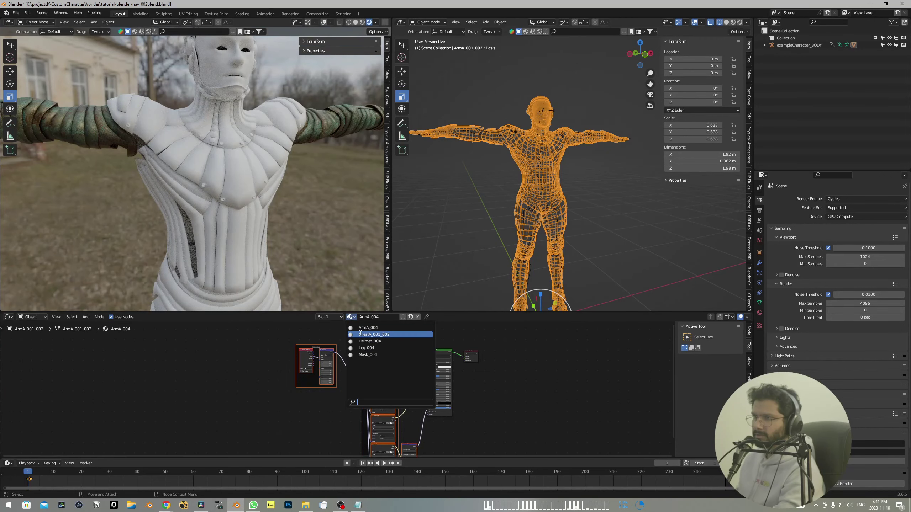
pyautogui.click(360, 334)
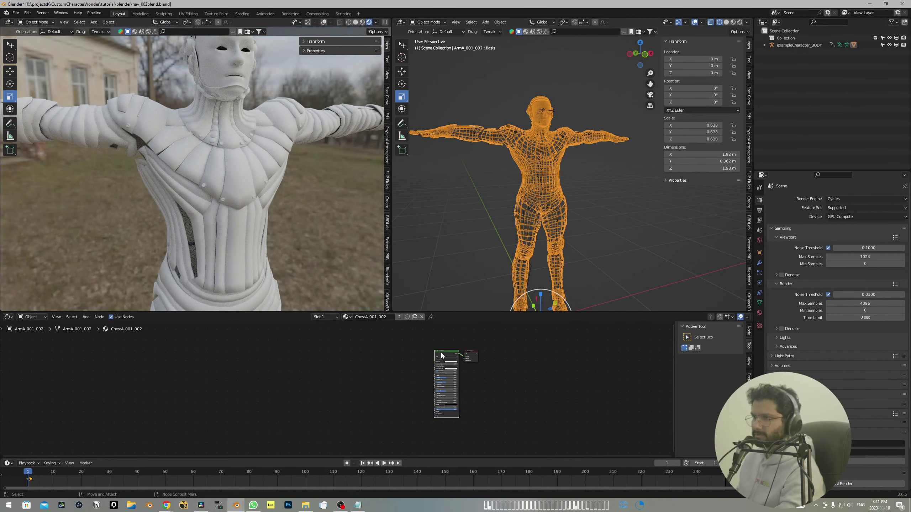
pyautogui.hotkey('ctrl', 'shift', 't')
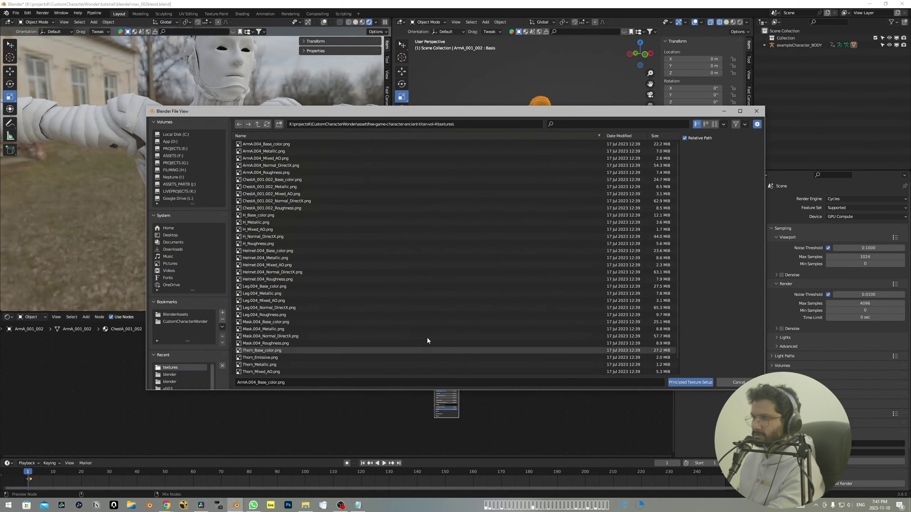
pyautogui.click(272, 180)
pyautogui.keyDown('shift'); pyautogui.click(271, 208); pyautogui.keyUp('shift')
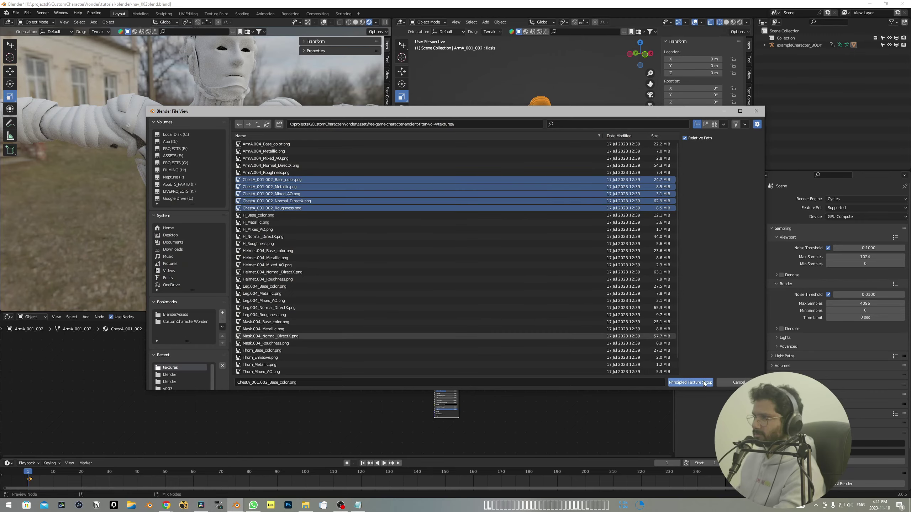
pyautogui.click(690, 382)
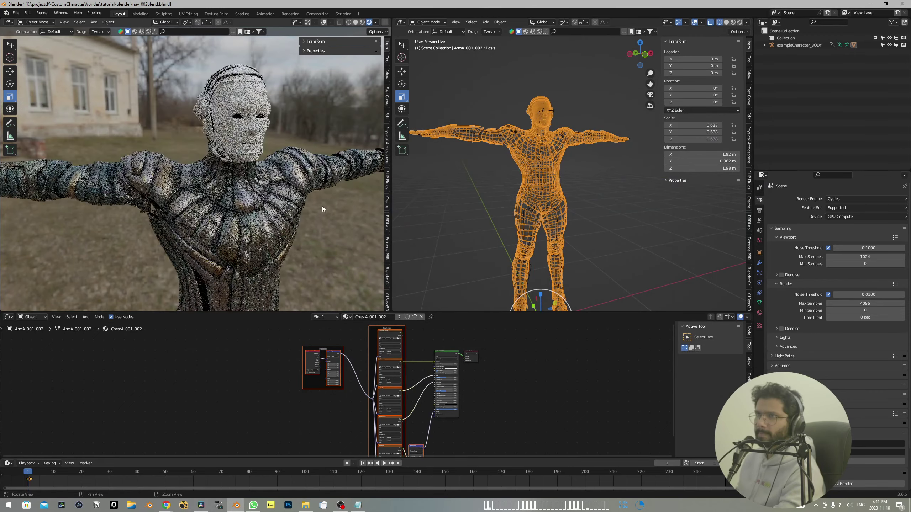
# - Switch slot 1 to the Leg_004 material and delete the node feeding its Principled shader
pyautogui.keyDown('shift'); pyautogui.moveTo(318, 190); pyautogui.dragTo(326, 45, button='middle'); pyautogui.keyUp('shift')
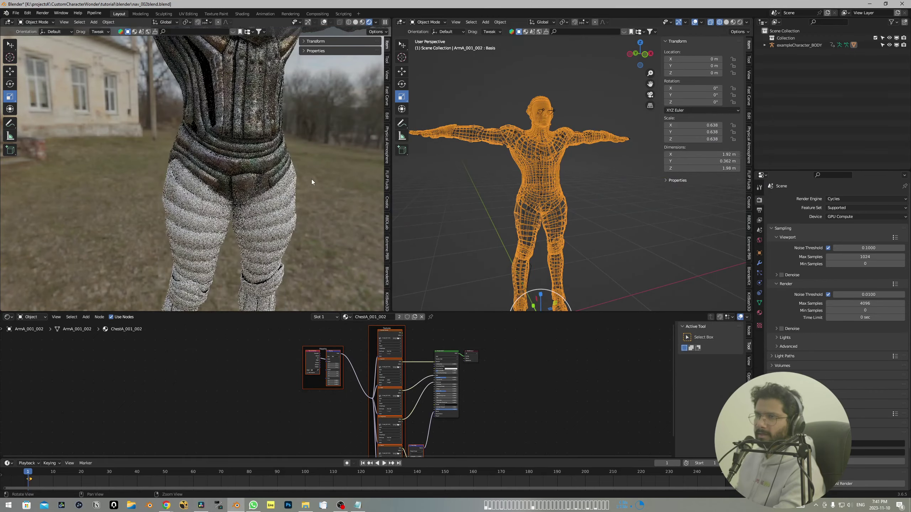
pyautogui.click(350, 317)
pyautogui.click(358, 356)
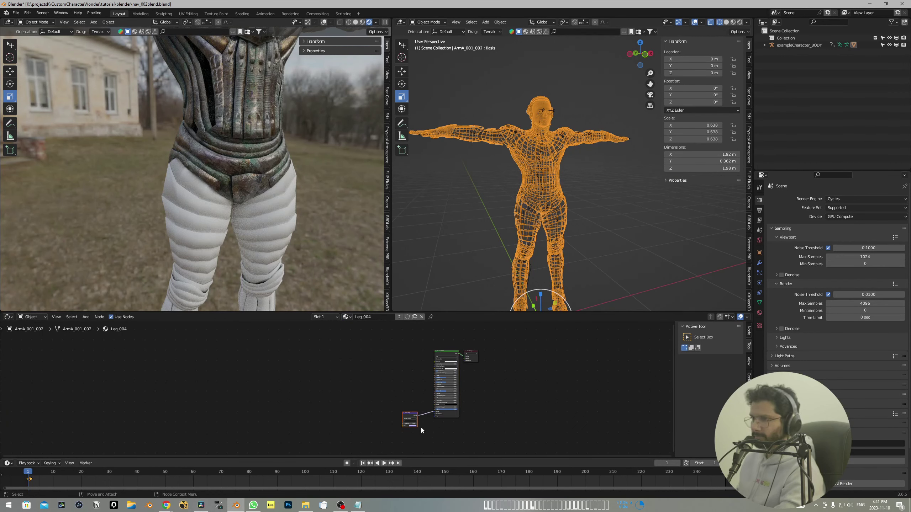
pyautogui.press('x')
pyautogui.moveTo(417, 344); pyautogui.dragTo(465, 422)
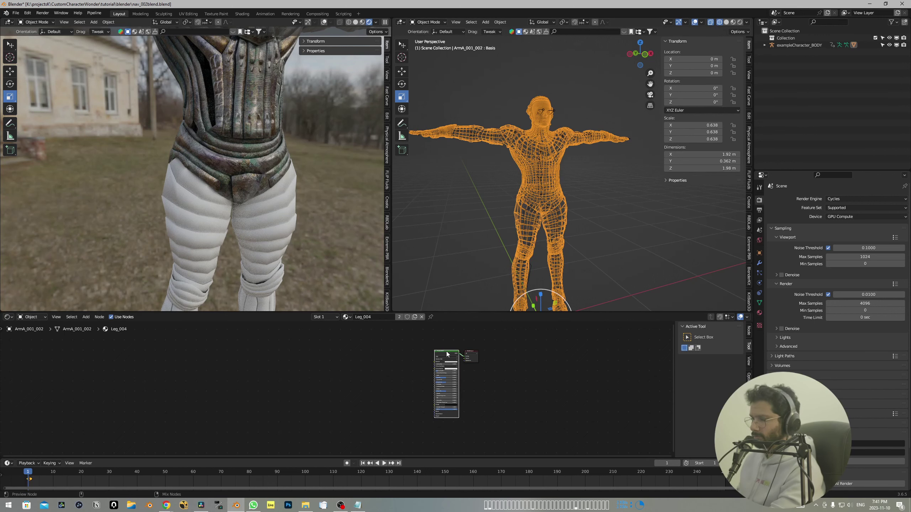
# - Run Principled Texture Setup on Leg_004's shader node with the five Leg.004 images
pyautogui.hotkey('ctrl', 'shift', 't')
pyautogui.click(266, 287)
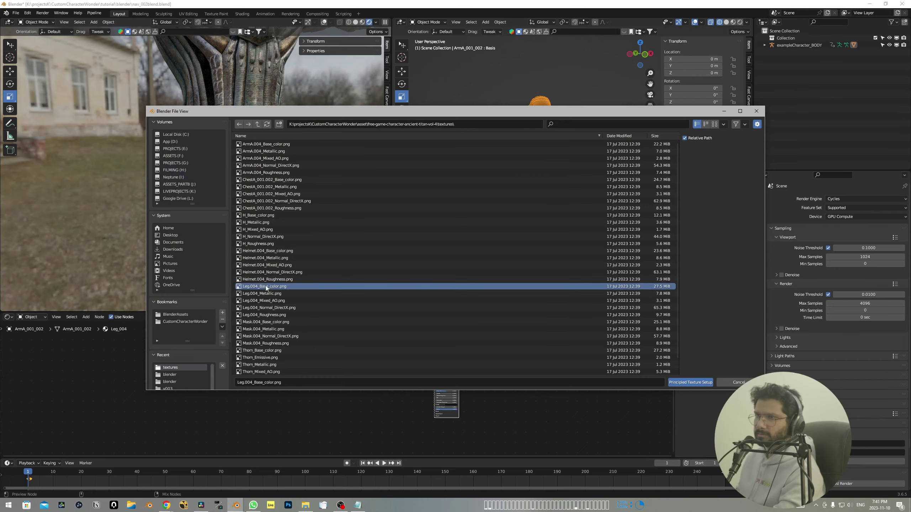
pyautogui.keyDown('shift'); pyautogui.click(265, 315); pyautogui.keyUp('shift')
pyautogui.click(692, 383)
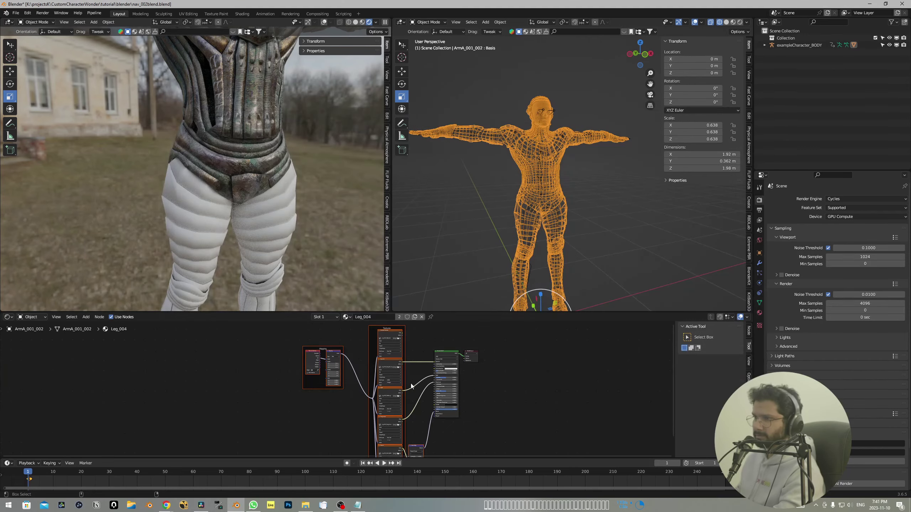
pyautogui.moveTo(337, 225); pyautogui.dragTo(330, 217, button='middle')
pyautogui.keyDown('shift'); pyautogui.moveTo(330, 217); pyautogui.dragTo(328, 160, button='middle'); pyautogui.keyUp('shift')
pyautogui.keyDown('shift'); pyautogui.moveTo(321, 275); pyautogui.dragTo(345, 229, button='middle'); pyautogui.keyUp('shift')
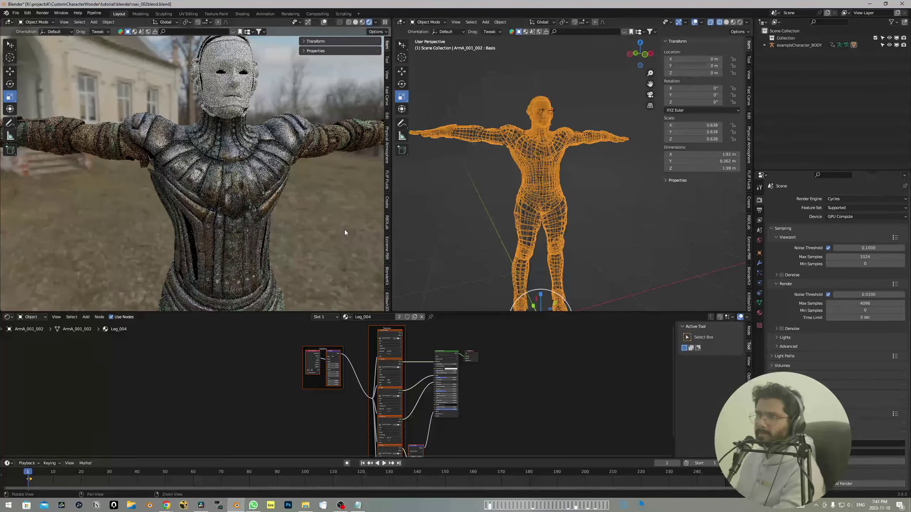
# - Switch slot 1 to the Mask_004 material and delete the extra node attached to its Principled shader
pyautogui.click(349, 317)
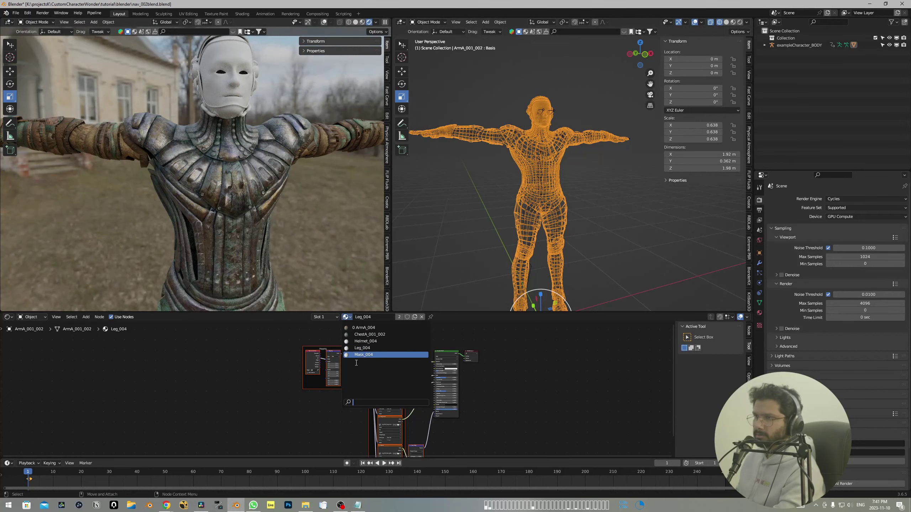
pyautogui.click(364, 358)
pyautogui.moveTo(371, 373); pyautogui.dragTo(362, 373, button='middle')
pyautogui.moveTo(376, 411); pyautogui.dragTo(402, 437)
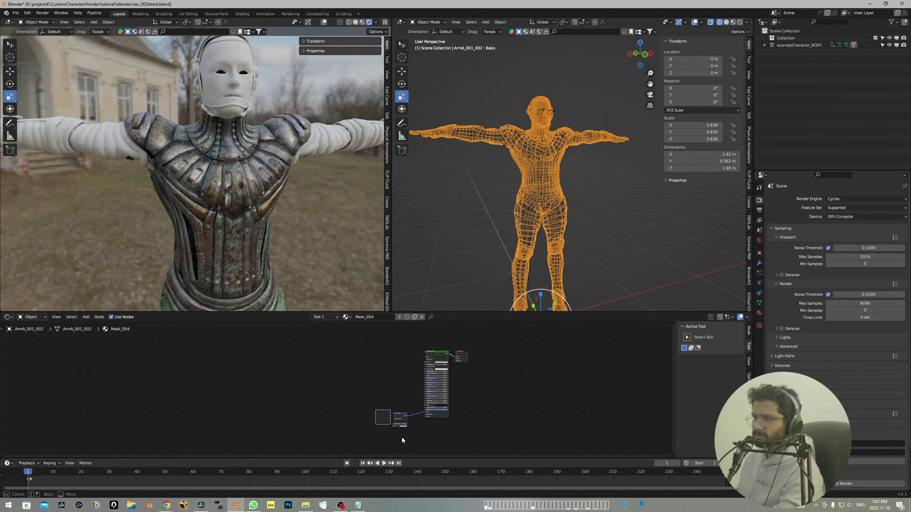
pyautogui.press('Delete')
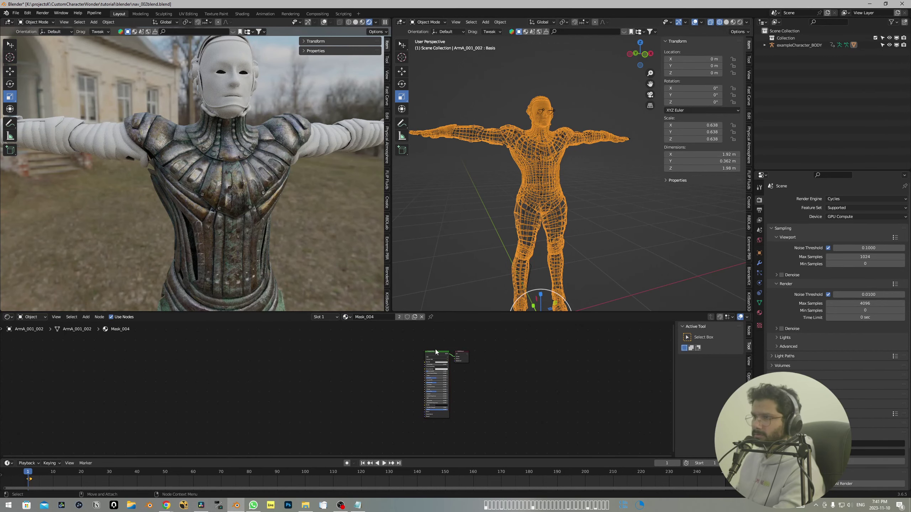
# - Run Principled Texture Setup on Mask_004's shader node with the four Mask.004 images
pyautogui.click(438, 352)
pyautogui.hotkey('ctrl', 'shift', 't')
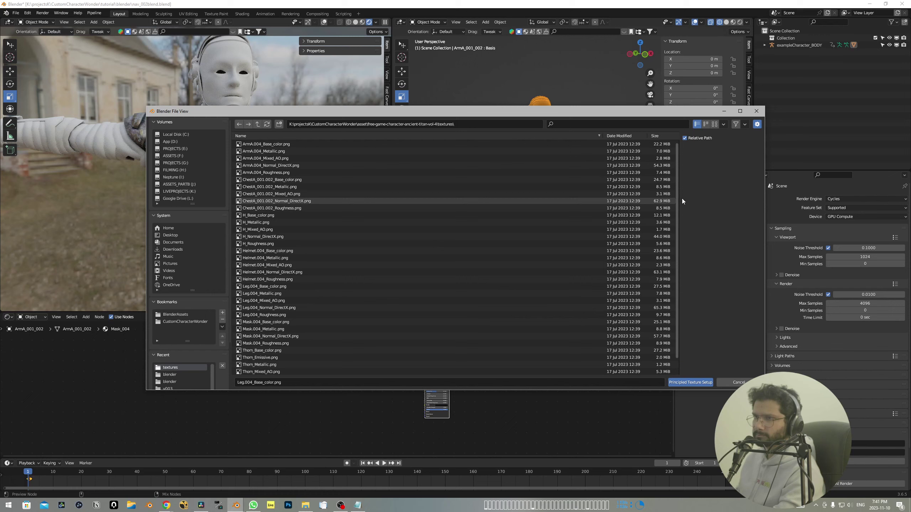
pyautogui.click(254, 322)
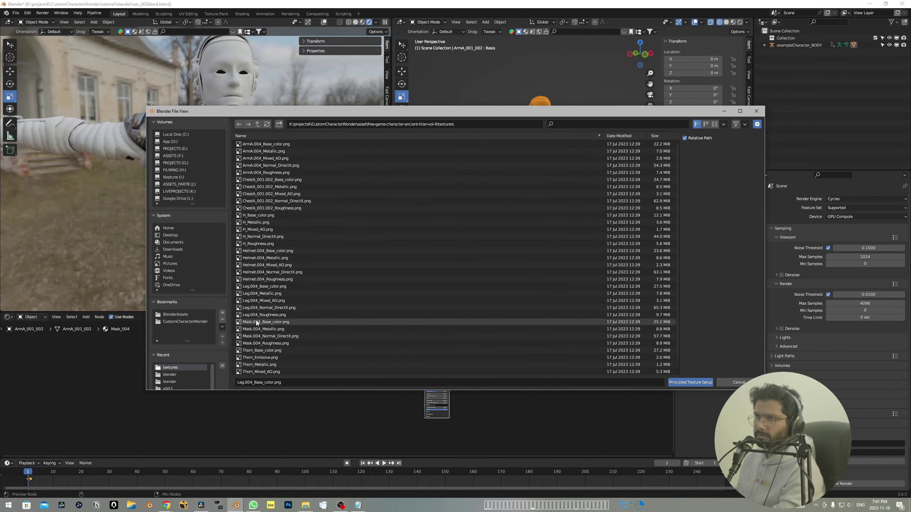
pyautogui.keyDown('shift'); pyautogui.click(256, 343); pyautogui.keyUp('shift')
pyautogui.click(690, 383)
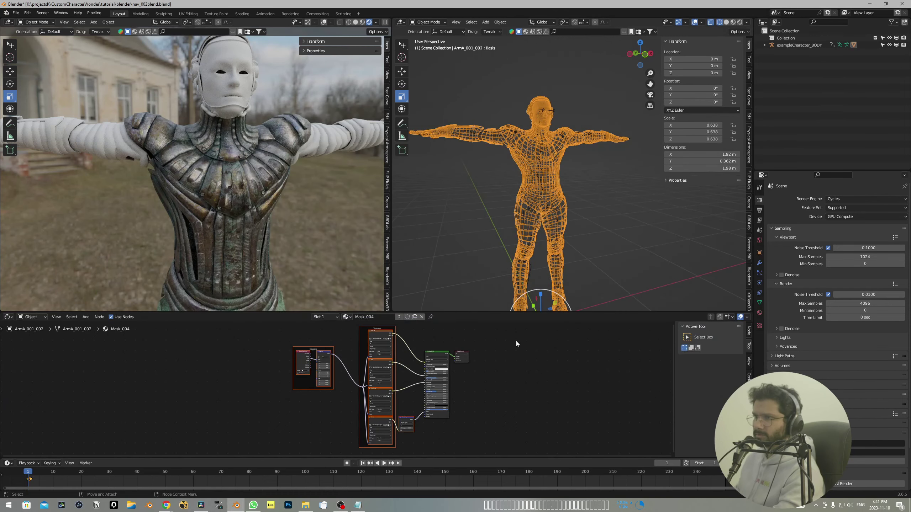
pyautogui.click(454, 333)
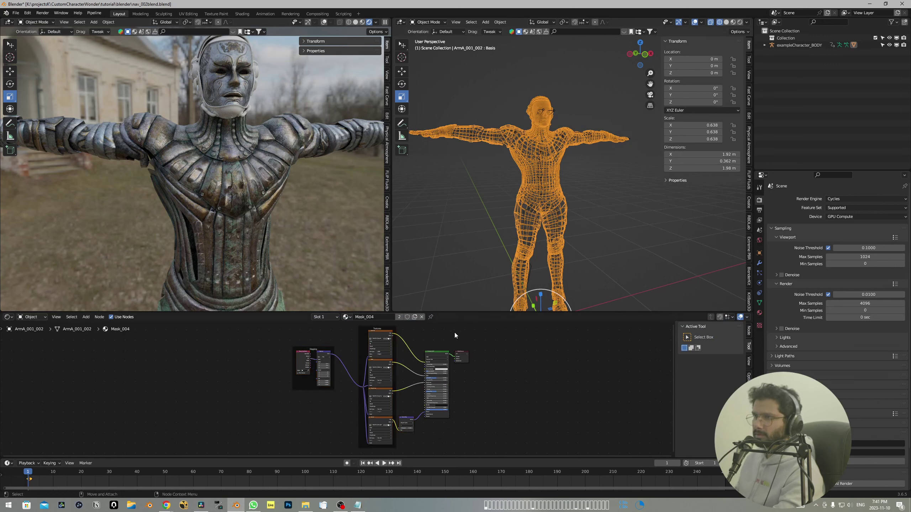
pyautogui.click(352, 318)
pyautogui.click(360, 340)
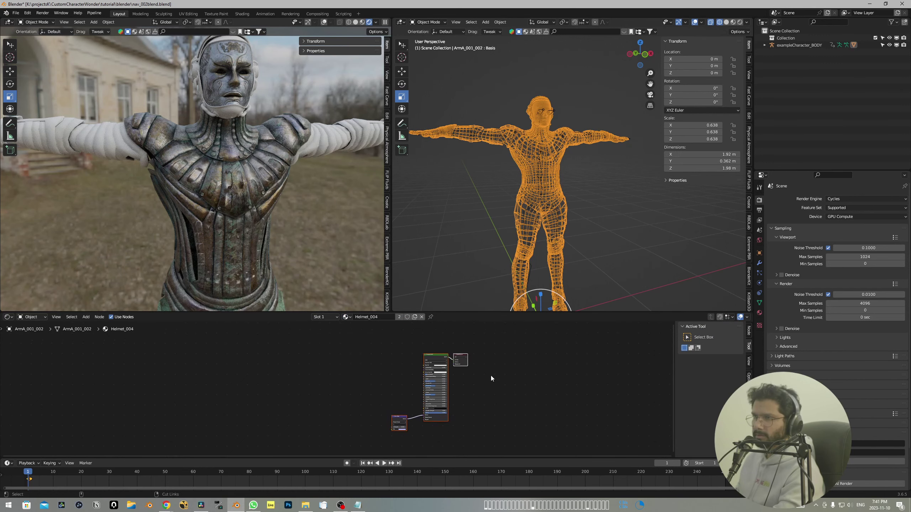
pyautogui.hotkey('ctrl', 'z')
# - Switch slot 1 to the Helmet_004 material and run Principled Texture Setup with the five Helmet.004 images
pyautogui.click(348, 317)
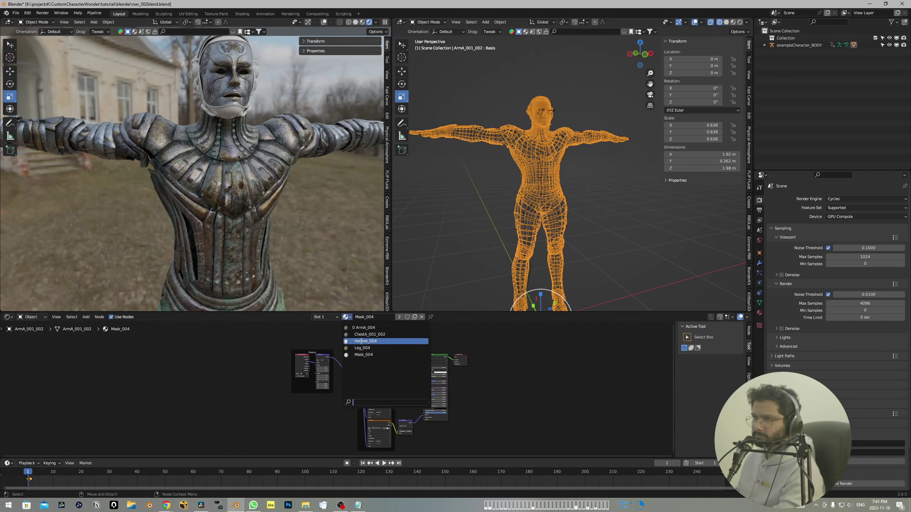
pyautogui.click(361, 340)
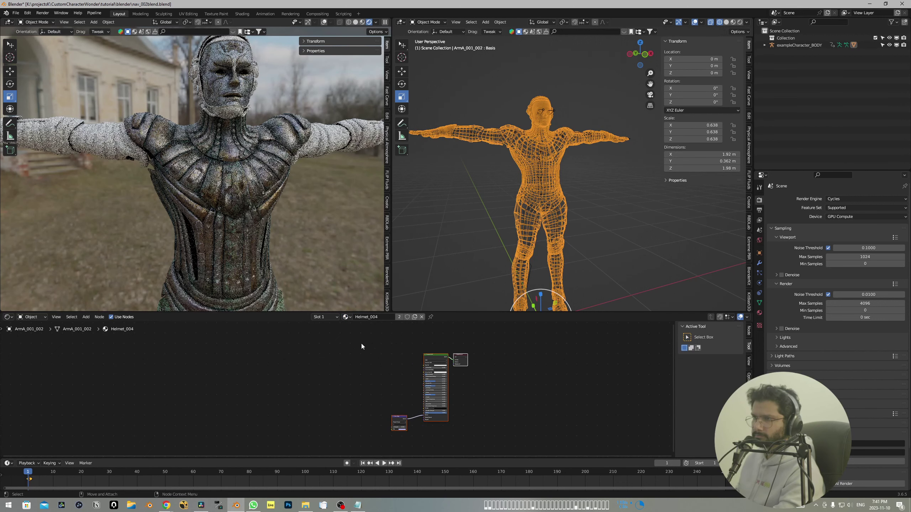
pyautogui.click(435, 358)
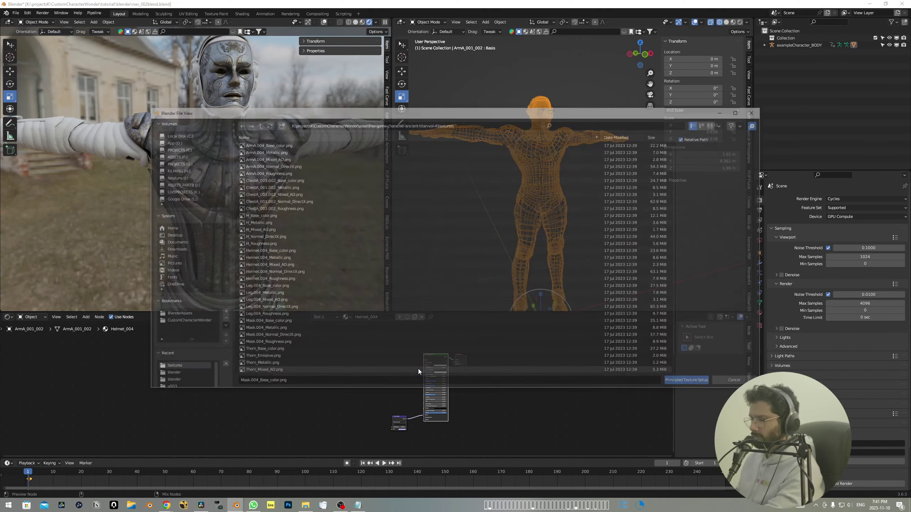
pyautogui.click(262, 250)
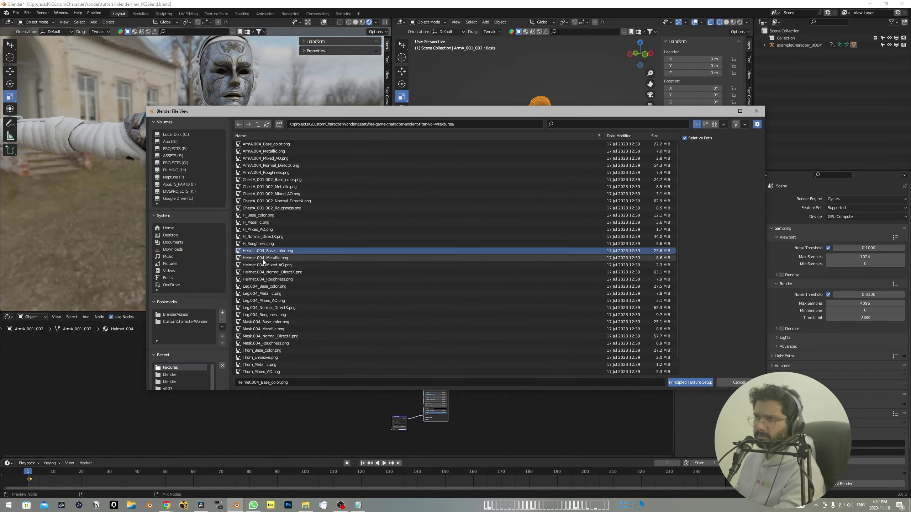
pyautogui.keyDown('shift'); pyautogui.click(265, 279); pyautogui.keyUp('shift')
pyautogui.click(690, 382)
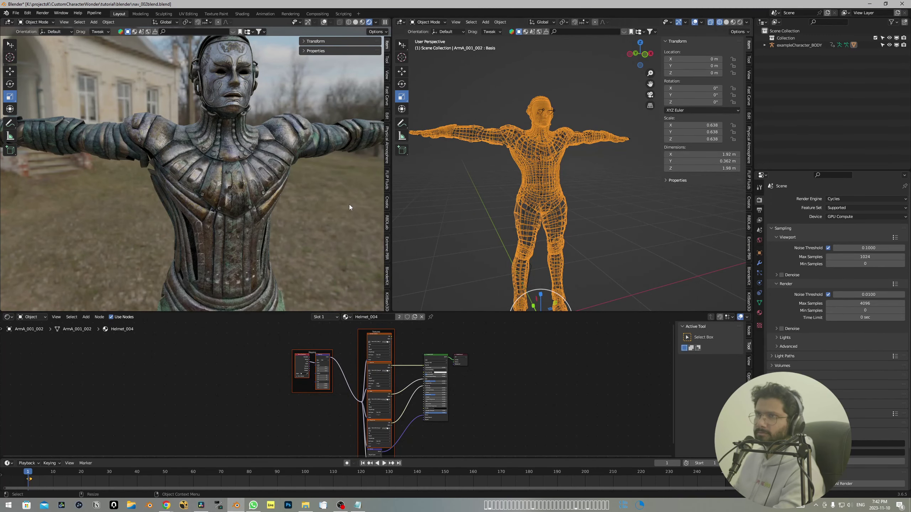
pyautogui.moveTo(326, 222); pyautogui.dragTo(327, 221, button='middle')
pyautogui.keyDown('alt'); pyautogui.moveTo(327, 221); pyautogui.dragTo(308, 171); pyautogui.keyUp('alt')
pyautogui.moveTo(307, 170); pyautogui.dragTo(299, 225, button='middle')
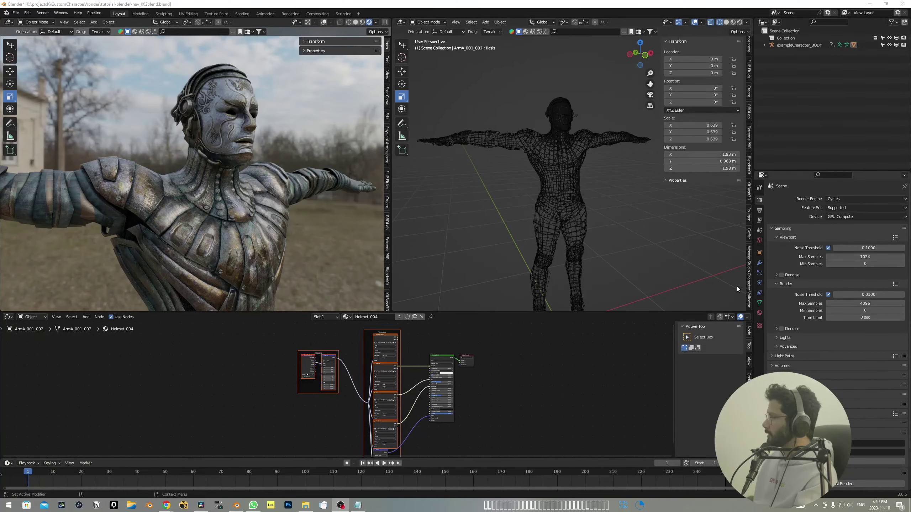
# - Switch to Chrome and download the Blender validation add-on zip from the Wonder Studio Downloads page
pyautogui.moveTo(737, 286); pyautogui.dragTo(687, 201, button='middle')
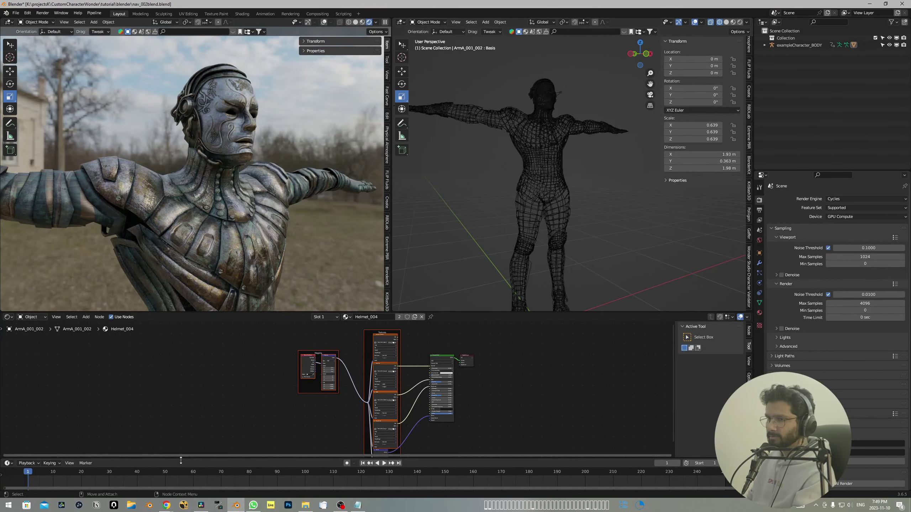
pyautogui.hotkey('alt', 'Tab')
pyautogui.click(530, 219)
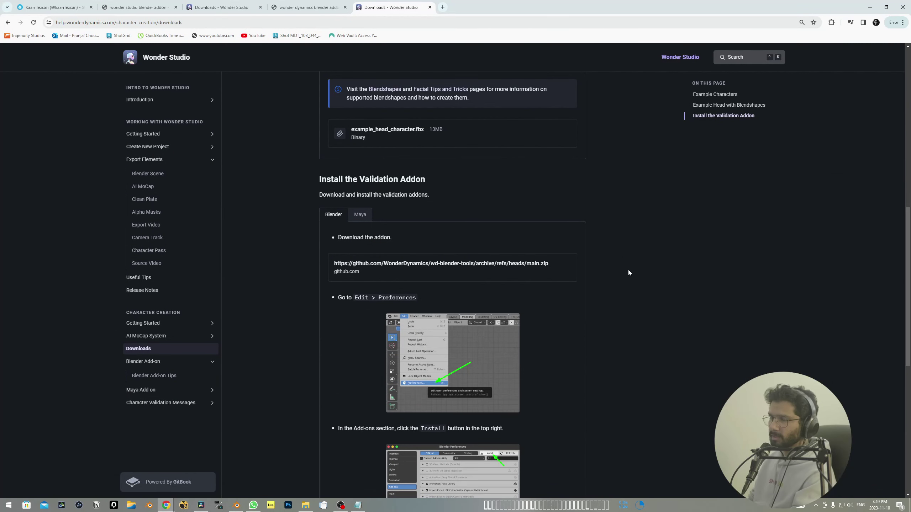
pyautogui.scroll(1, 641, 299)
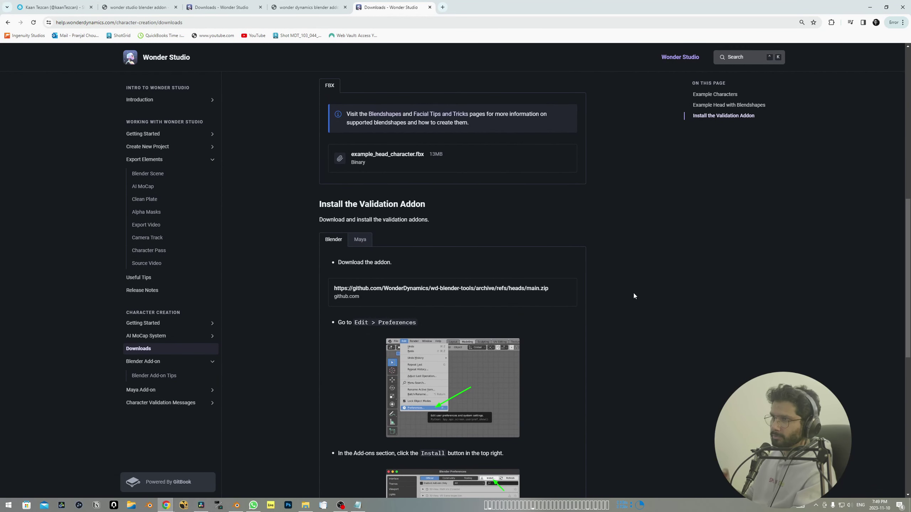
pyautogui.scroll(-1, 634, 256)
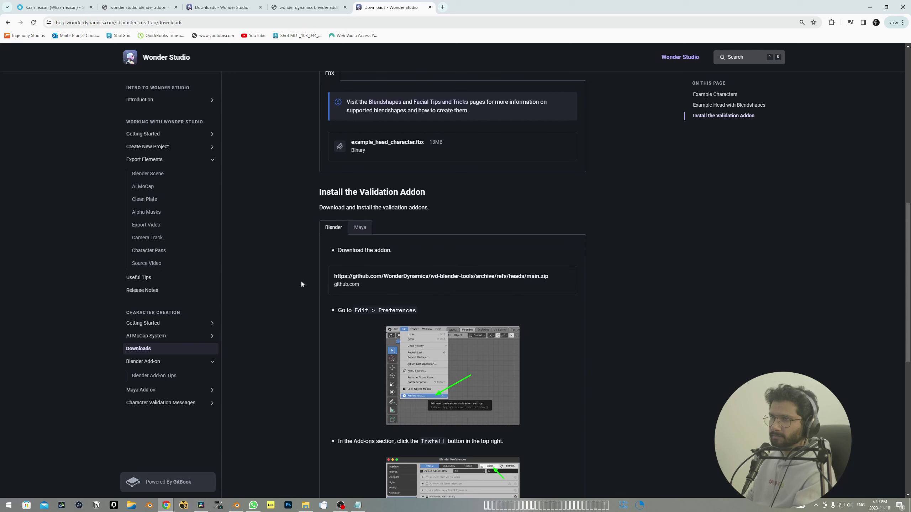
pyautogui.rightClick(374, 279)
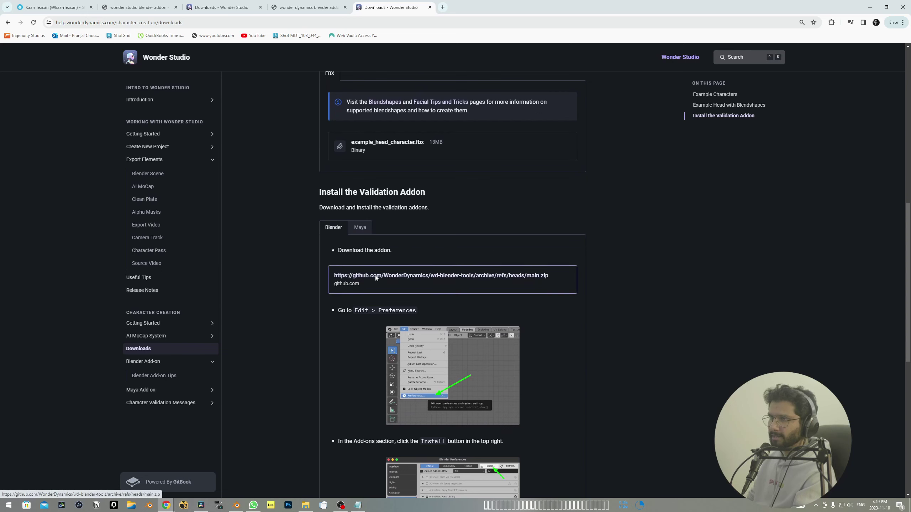
pyautogui.click(394, 280)
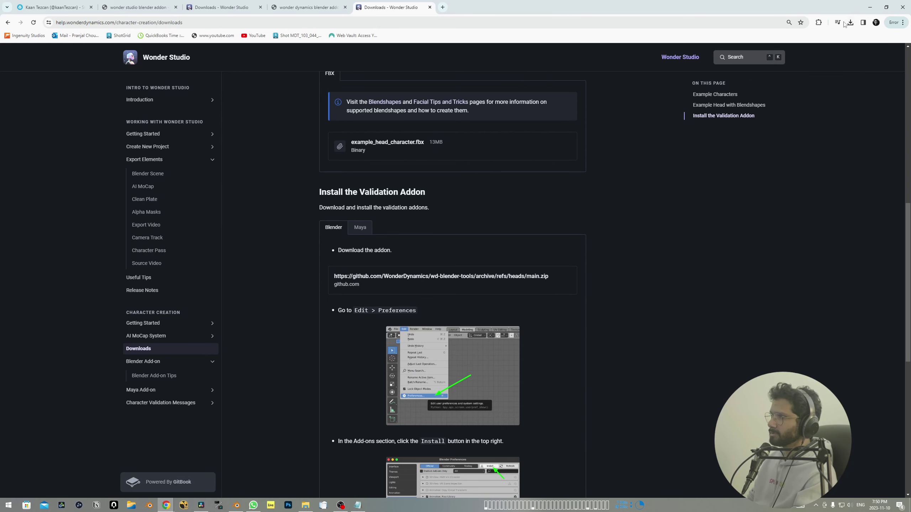
pyautogui.click(869, 7)
# - Install the add-on wd-blender-tools-main.zip from the Downloads folder through Blender's Preferences, and close the Preferences
pyautogui.moveTo(646, 229); pyautogui.dragTo(609, 251, button='middle')
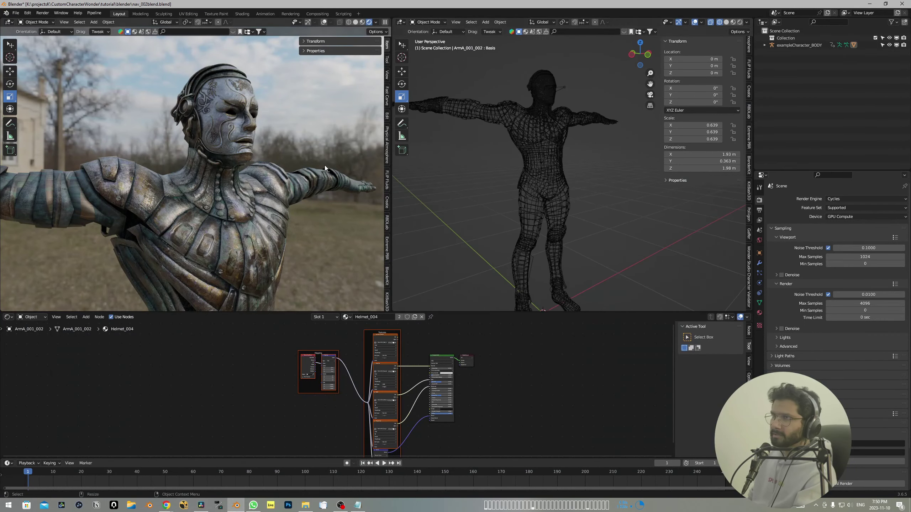
pyautogui.click(28, 12)
pyautogui.click(45, 121)
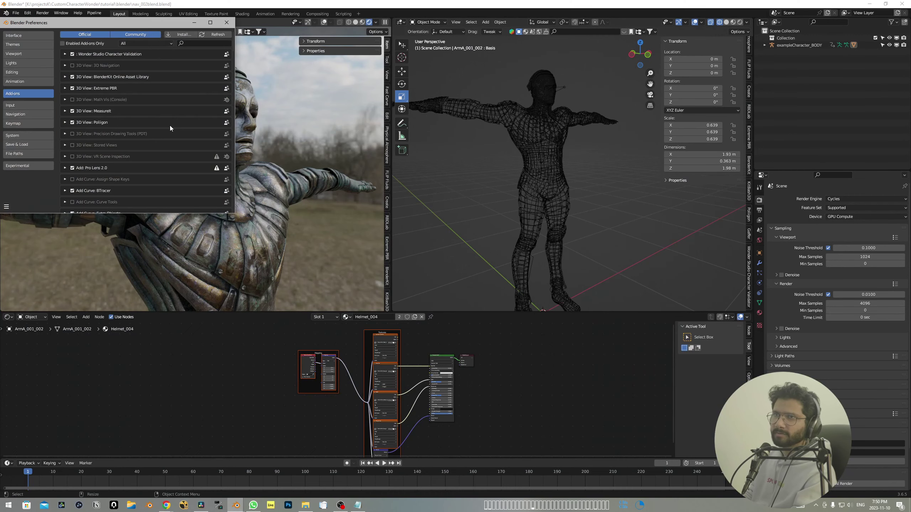
pyautogui.moveTo(119, 23); pyautogui.dragTo(630, 139)
pyautogui.click(689, 153)
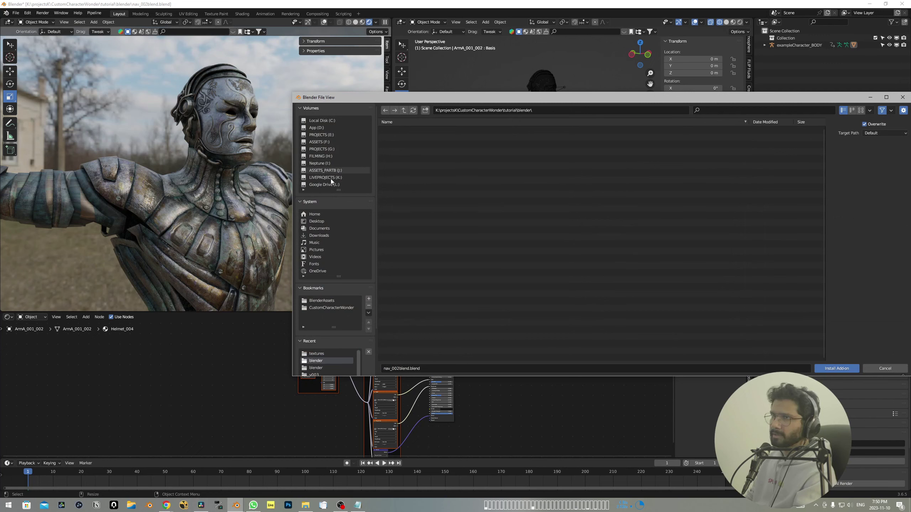
pyautogui.click(331, 302)
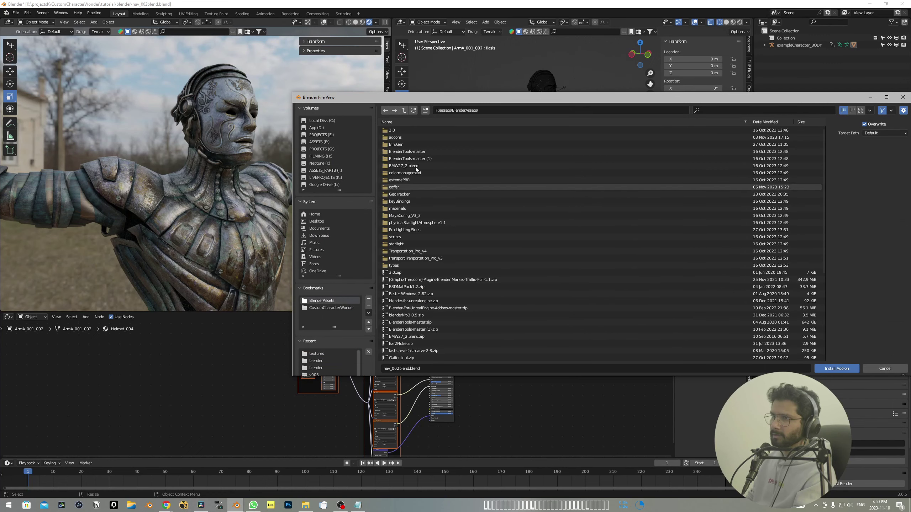
pyautogui.click(319, 235)
pyautogui.click(416, 186)
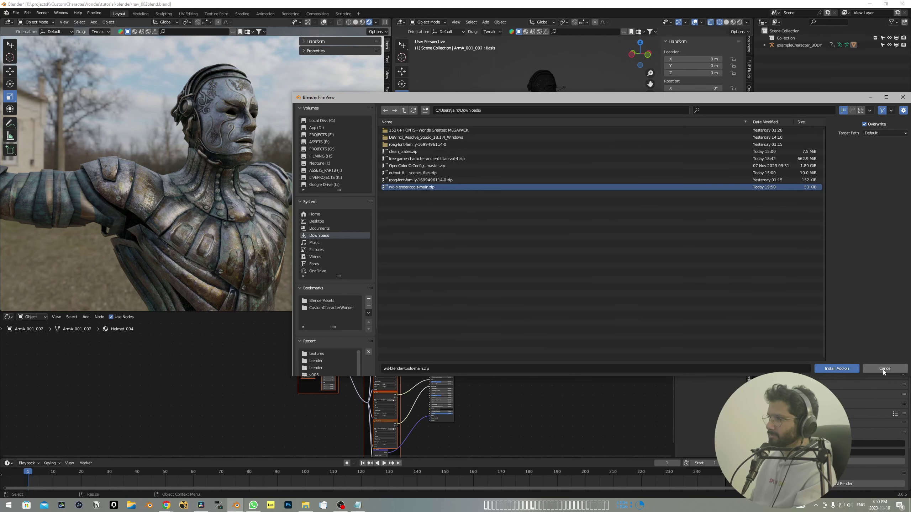
pyautogui.click(837, 369)
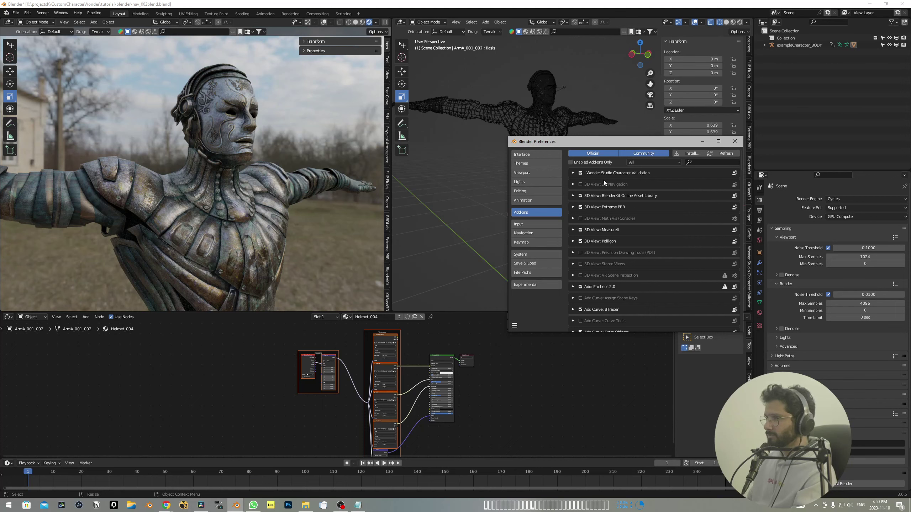
pyautogui.click(735, 141)
# - Show the Wonder Studio Character Validator tools beside the wireframe character
pyautogui.scroll(1, 632, 195)
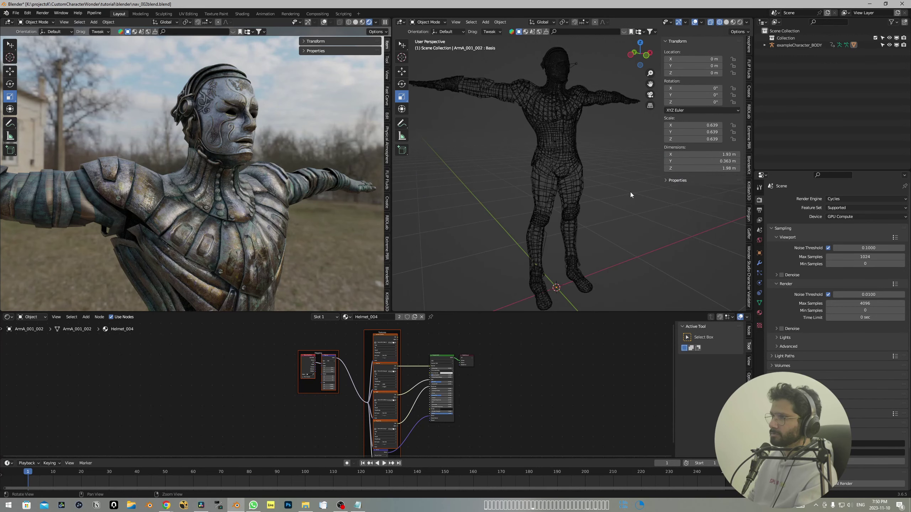
pyautogui.click(750, 267)
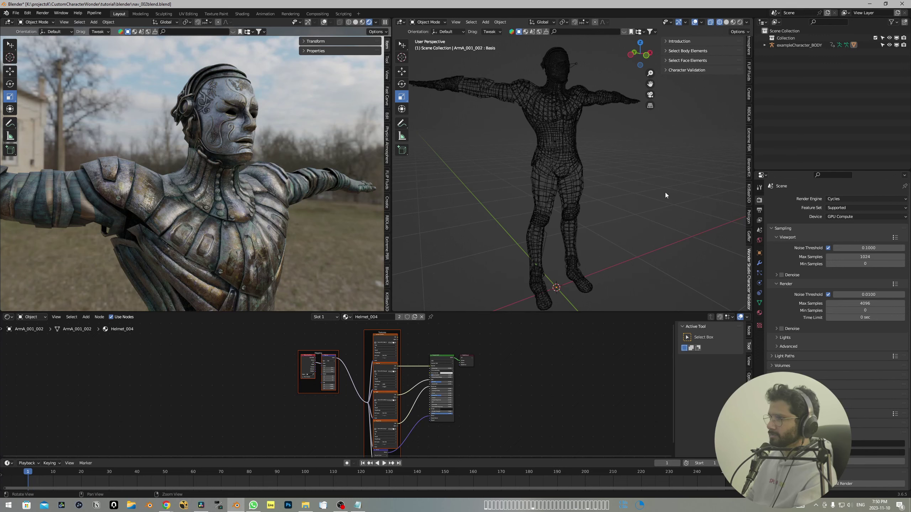
pyautogui.moveTo(665, 192); pyautogui.dragTo(663, 172, button='middle')
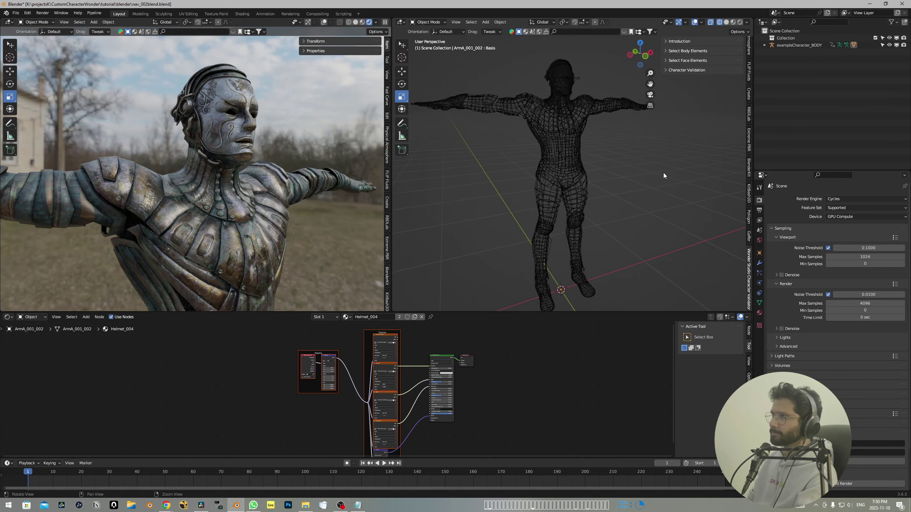
# - Expand the validator's Introduction, Select Body Elements, Select Face Elements and Character Validation sections
pyautogui.click(675, 41)
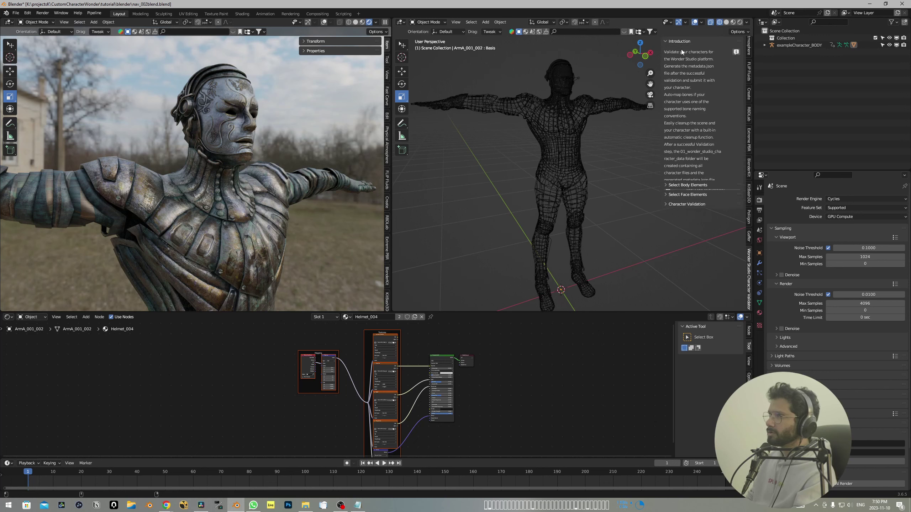
pyautogui.click(690, 201)
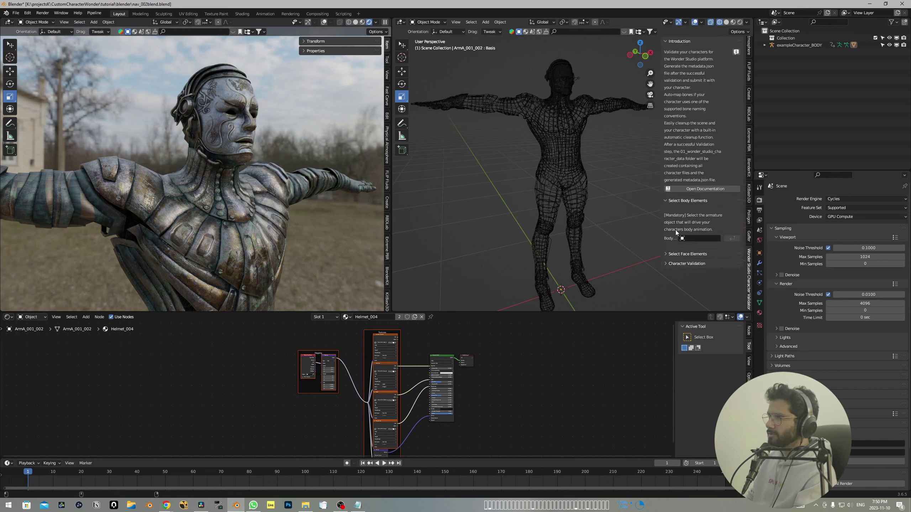
pyautogui.click(684, 254)
pyautogui.click(682, 305)
pyautogui.moveTo(693, 287); pyautogui.dragTo(702, 167, button='middle')
pyautogui.moveTo(698, 241); pyautogui.dragTo(697, 228, button='middle')
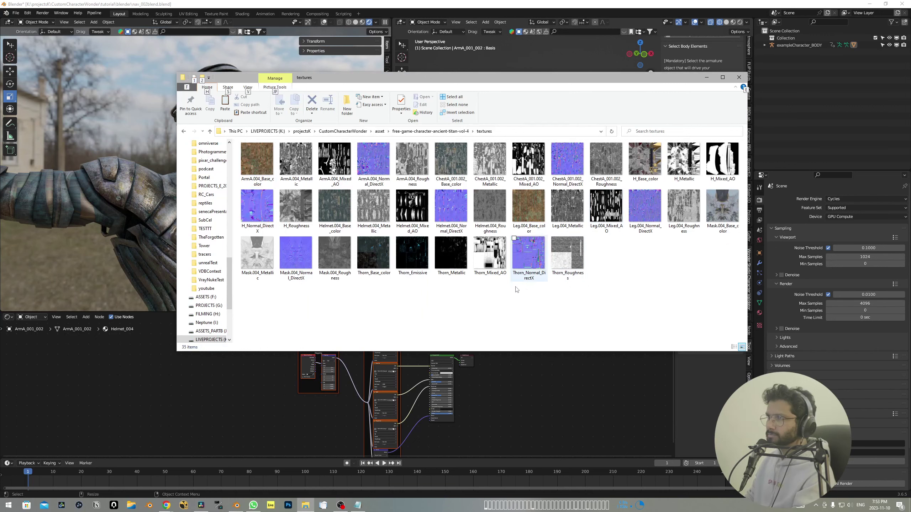
# - Copy all texture images from the character's textures folder into CustomCharacterWonder\tutorial\blender, and return to Blender
pyautogui.hotkey('ctrl', 'a')
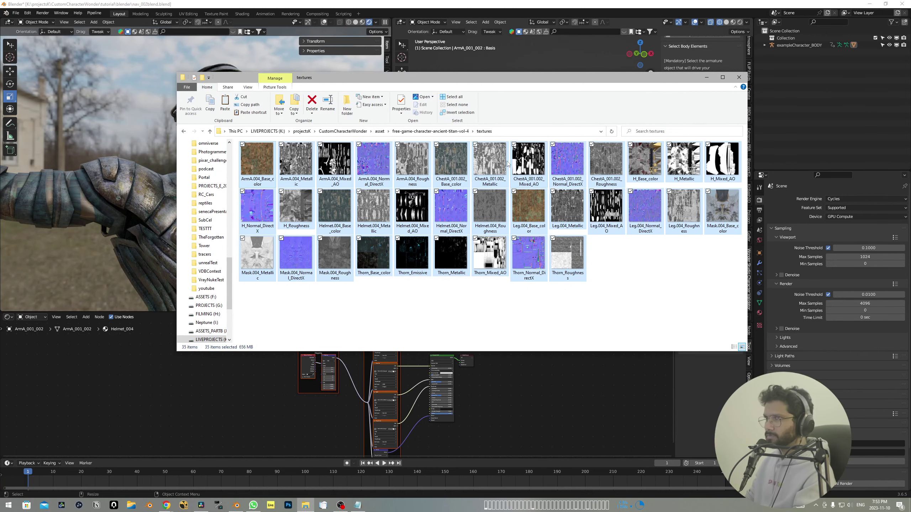
pyautogui.click(426, 131)
pyautogui.click(380, 131)
pyautogui.click(343, 132)
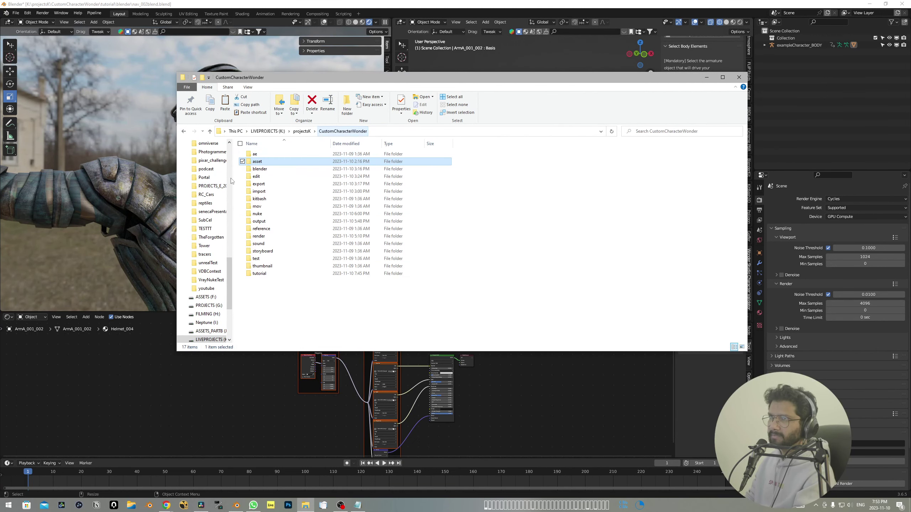
pyautogui.doubleClick(259, 273)
pyautogui.doubleClick(257, 154)
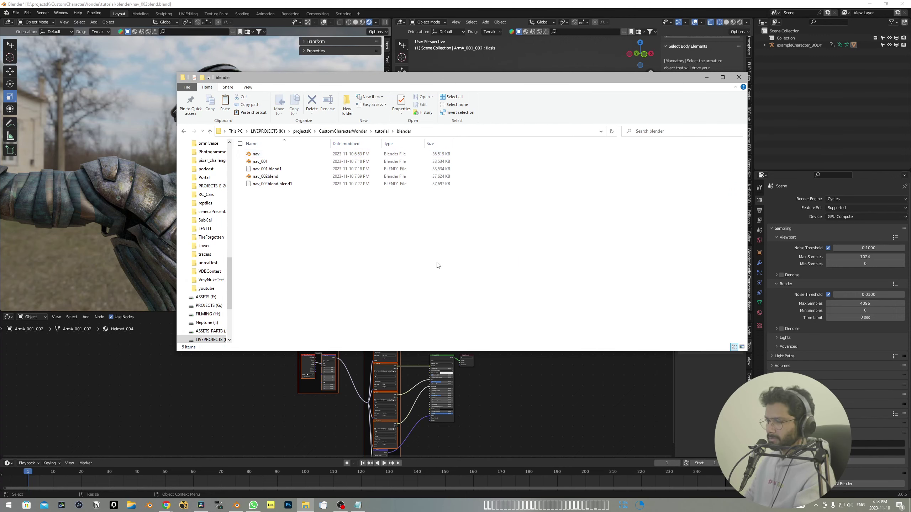
pyautogui.hotkey('ctrl', 'v')
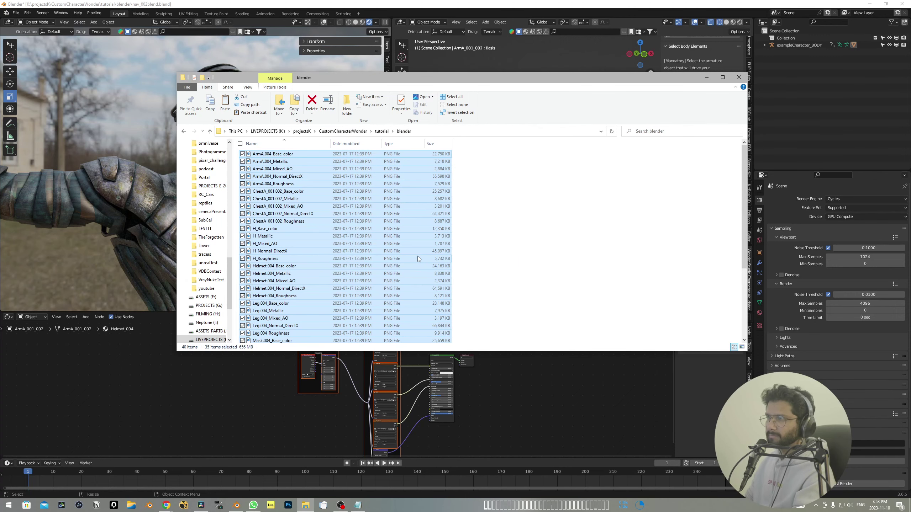
pyautogui.click(728, 198)
pyautogui.click(707, 77)
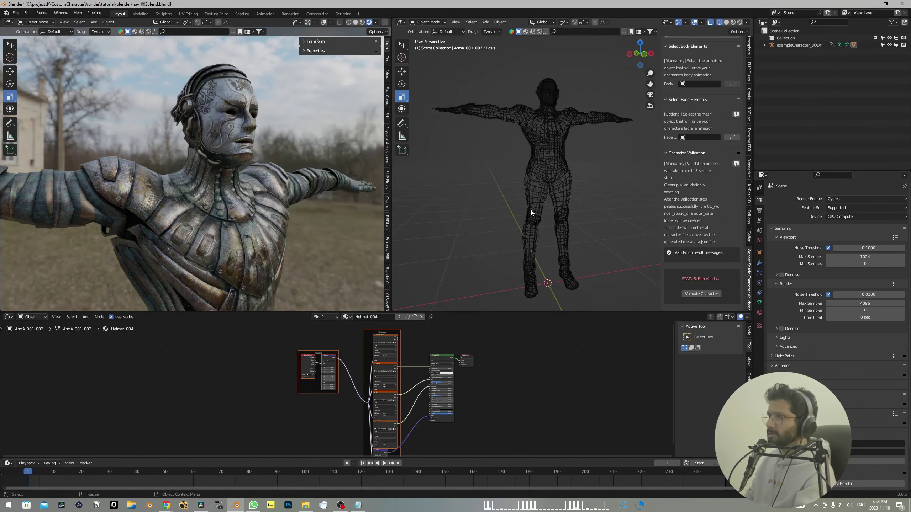
# - Set exampleCharacter_BODY as the armature that drives the character's body animation
pyautogui.moveTo(531, 210); pyautogui.dragTo(628, 158, button='middle')
pyautogui.scroll(8, 696, 132)
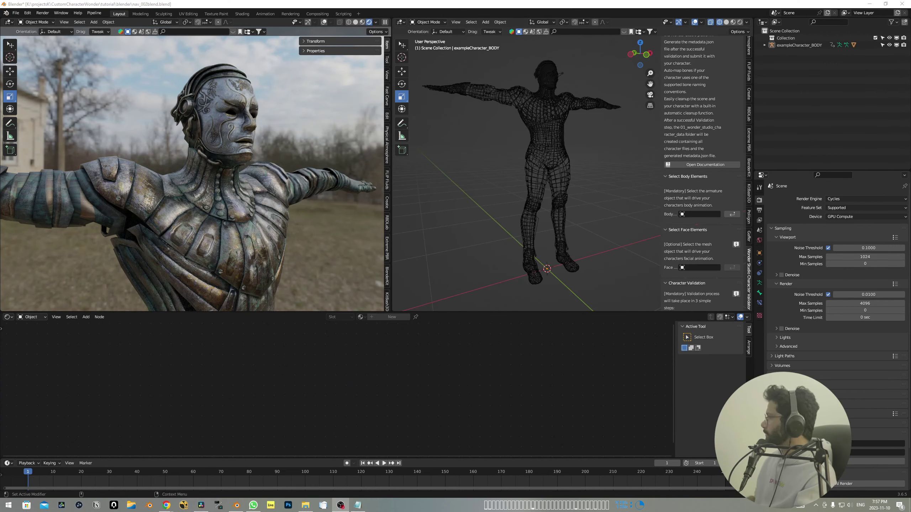
pyautogui.moveTo(623, 222); pyautogui.dragTo(621, 207, button='middle')
pyautogui.scroll(-3, 697, 160)
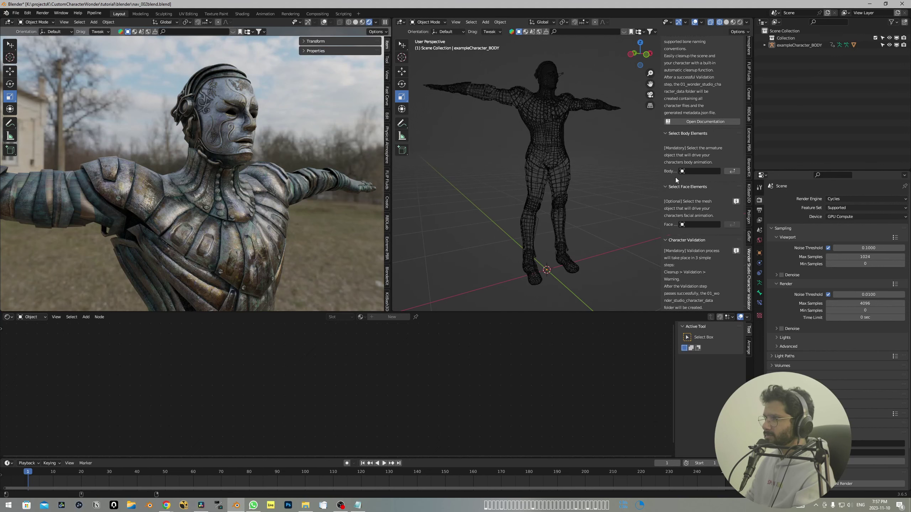
pyautogui.click(683, 172)
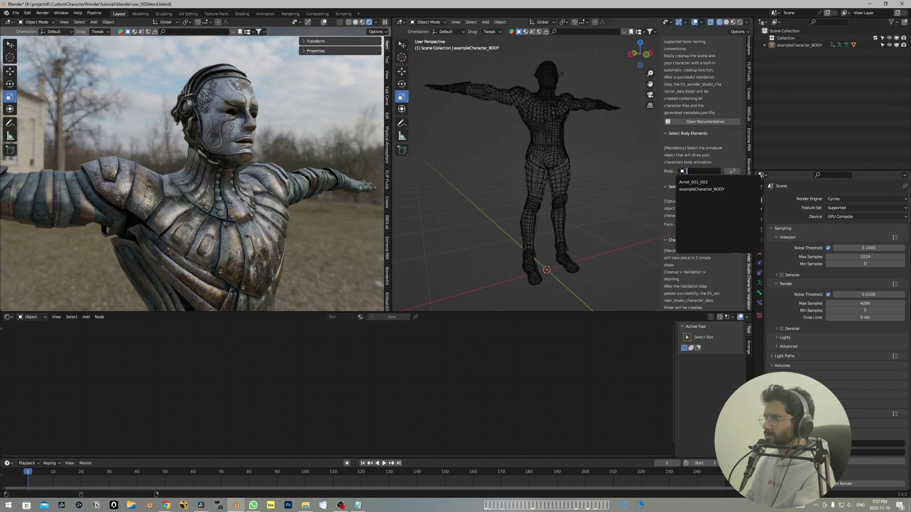
pyautogui.click(702, 188)
pyautogui.scroll(-7, 708, 154)
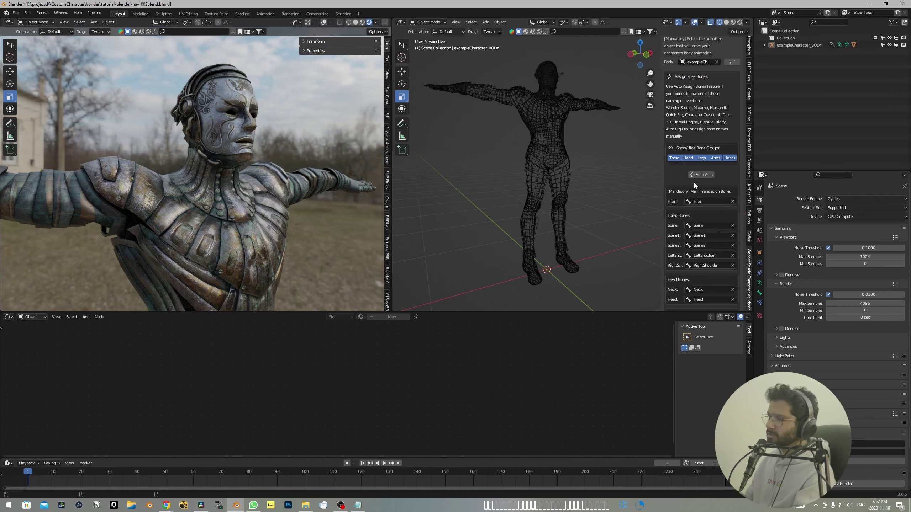
# - Auto-assign the armature's pose bones and review the torso, head, leg, arm and hand assignments
pyautogui.scroll(-2, 701, 183)
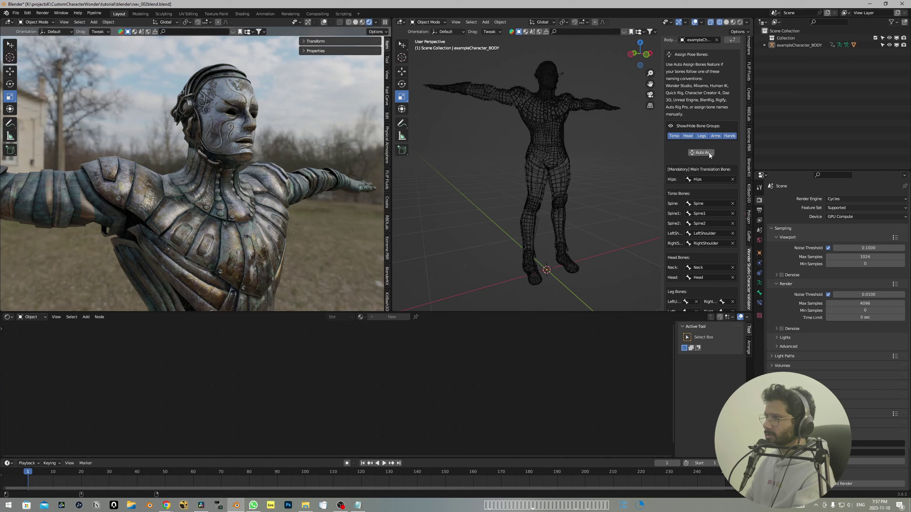
pyautogui.scroll(-3, 695, 201)
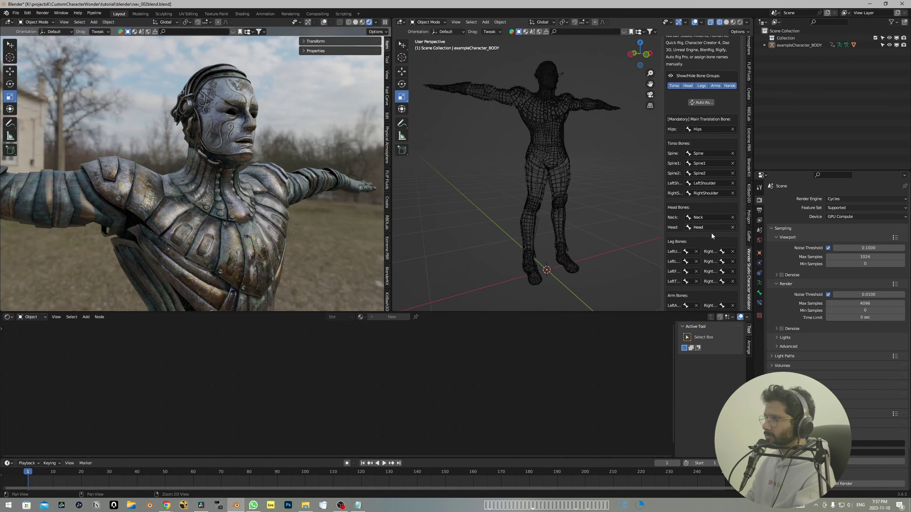
pyautogui.scroll(3, 717, 183)
pyautogui.scroll(1, 720, 171)
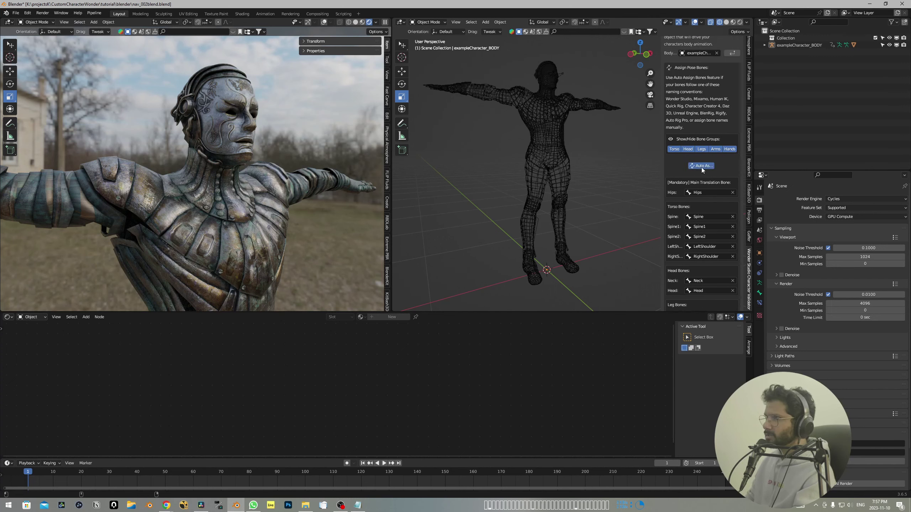
pyautogui.click(701, 166)
pyautogui.scroll(-12, 700, 162)
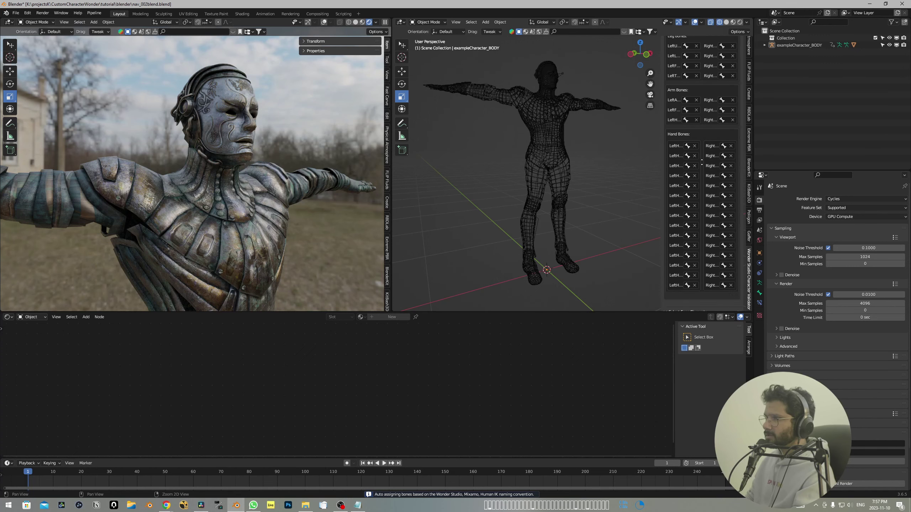
pyautogui.scroll(-9, 690, 205)
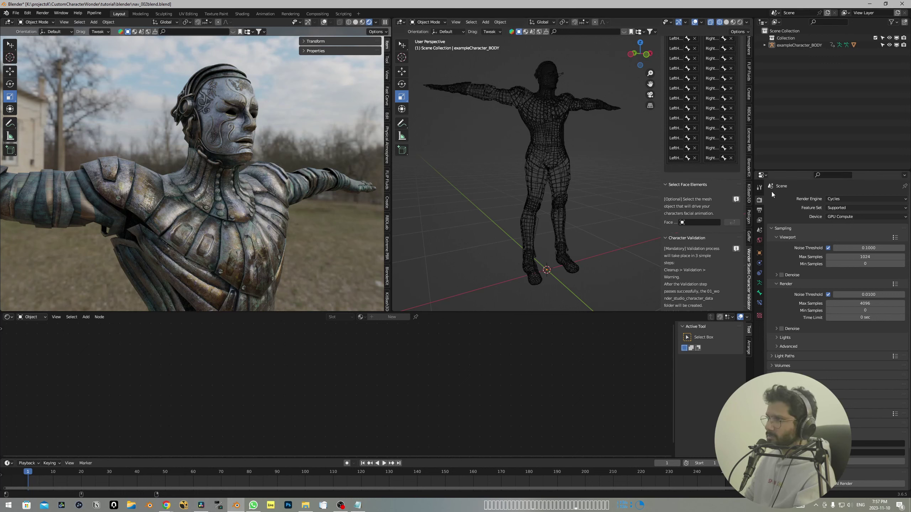
# - Run the character validation without assigning a face mesh
pyautogui.scroll(-8, 690, 201)
pyautogui.scroll(-3, 700, 219)
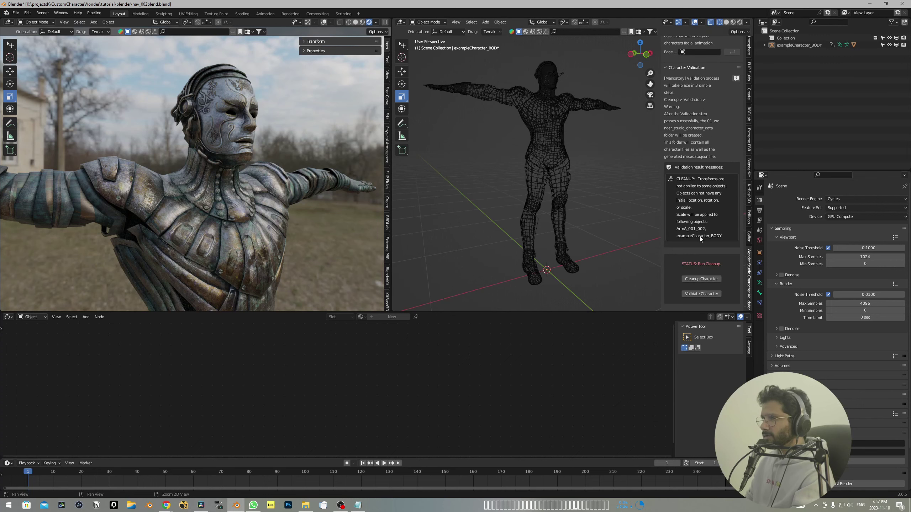
pyautogui.click(702, 295)
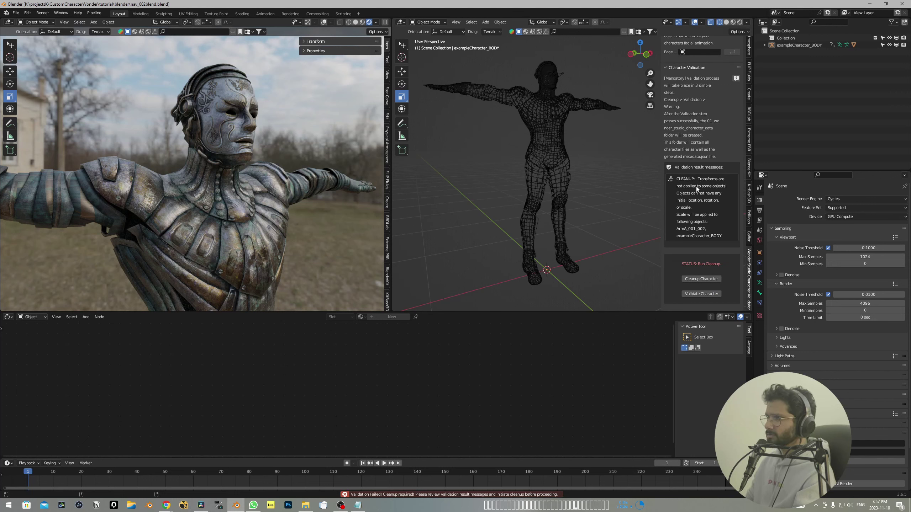
# - Run and accept the character cleanup, and validate the character again
pyautogui.click(704, 280)
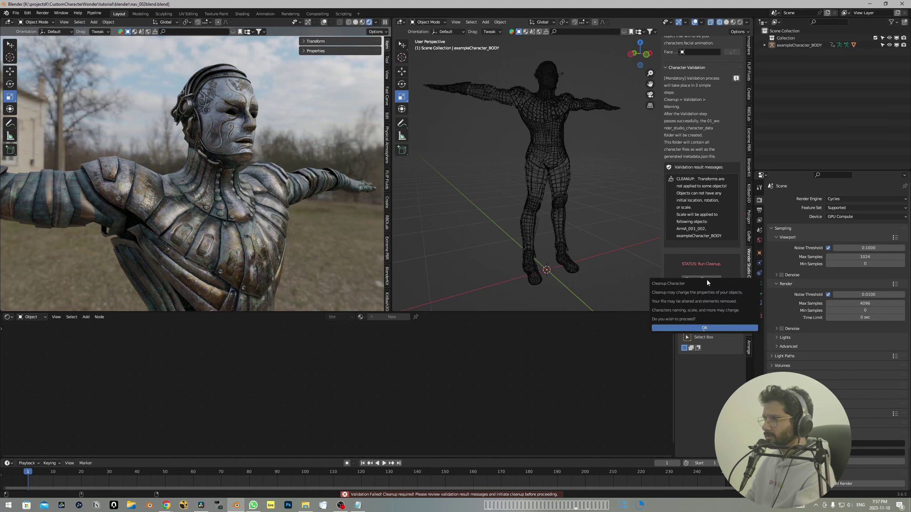
pyautogui.click(701, 329)
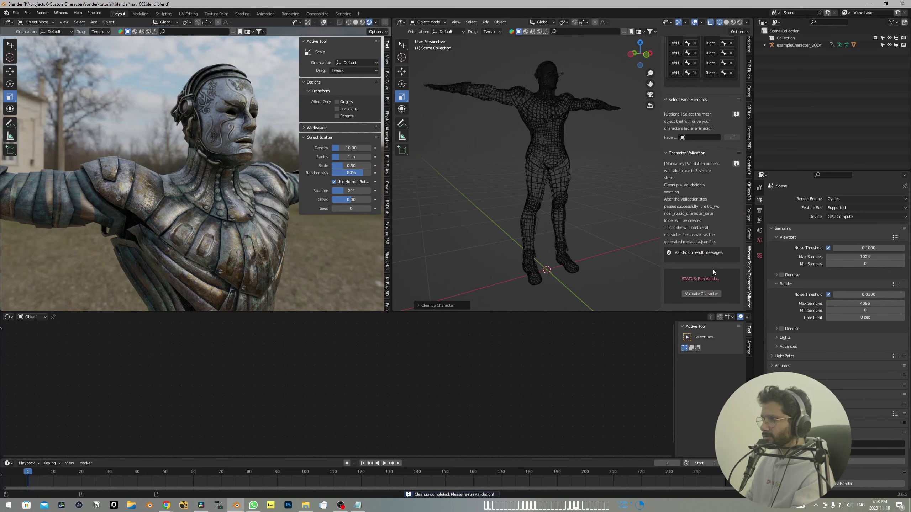
pyautogui.click(701, 293)
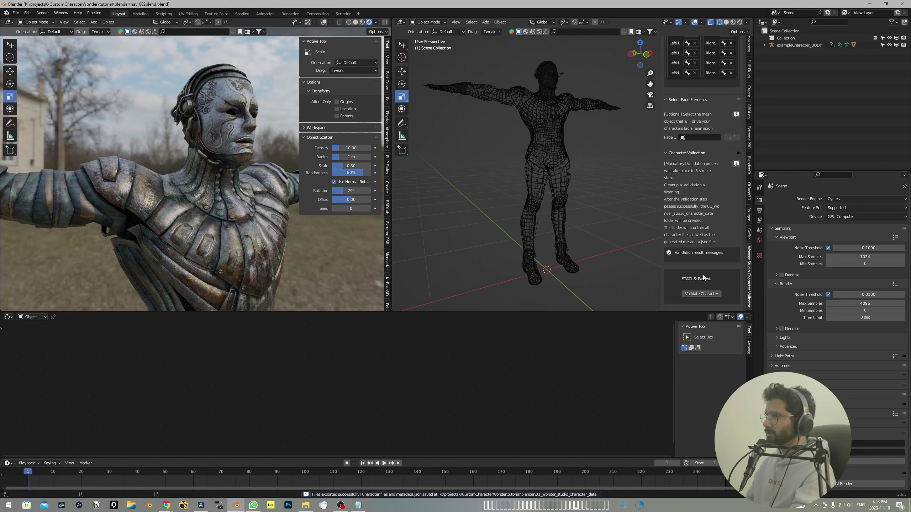
pyautogui.moveTo(602, 221); pyautogui.dragTo(624, 190, button='middle')
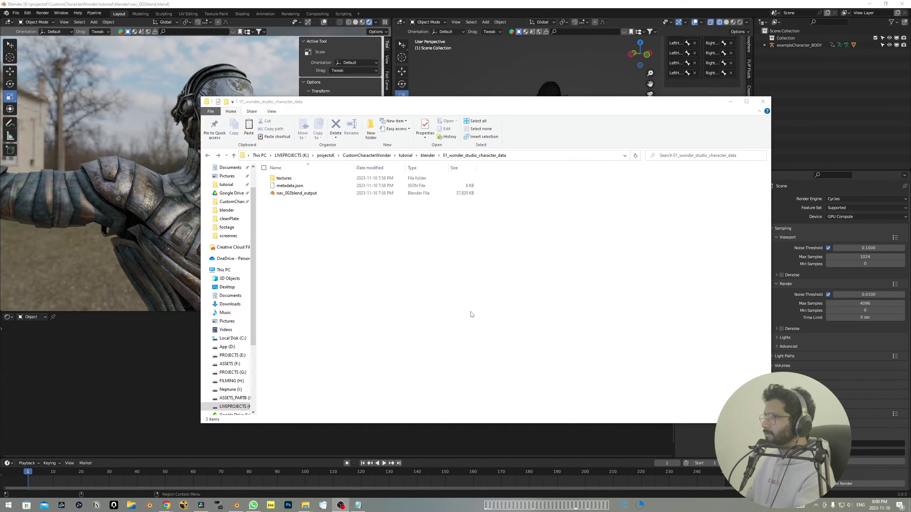
# - Examine the exported 01_wonder_studio_character_data folder, including its textures subfolder, metadata.json and nav_002blend_output
pyautogui.click(429, 157)
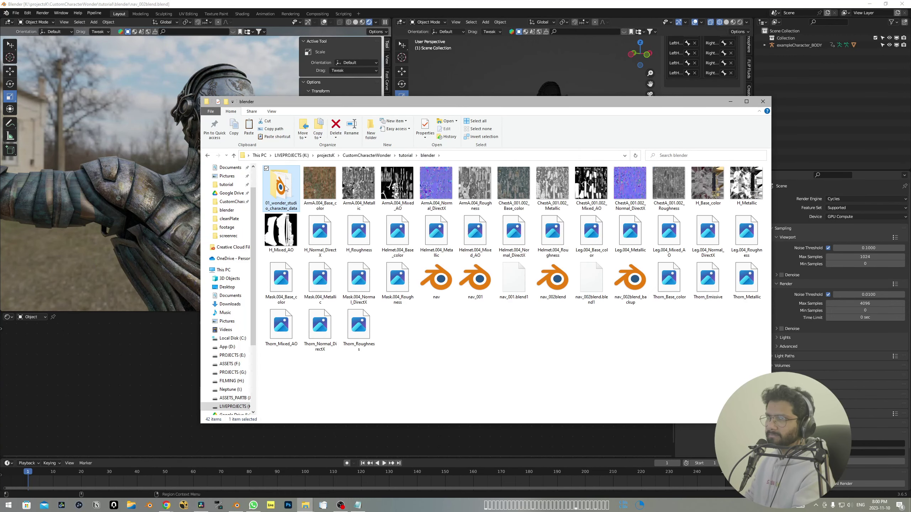
pyautogui.doubleClick(292, 187)
pyautogui.doubleClick(284, 178)
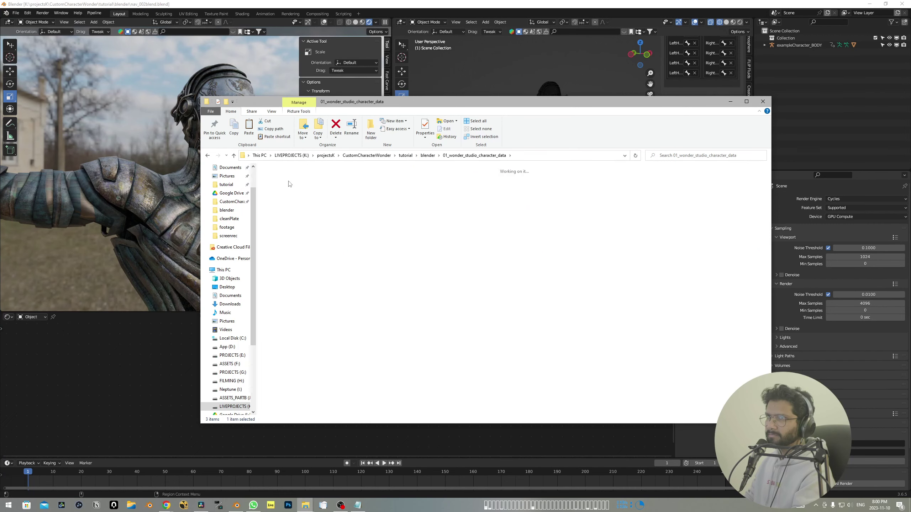
pyautogui.click(207, 155)
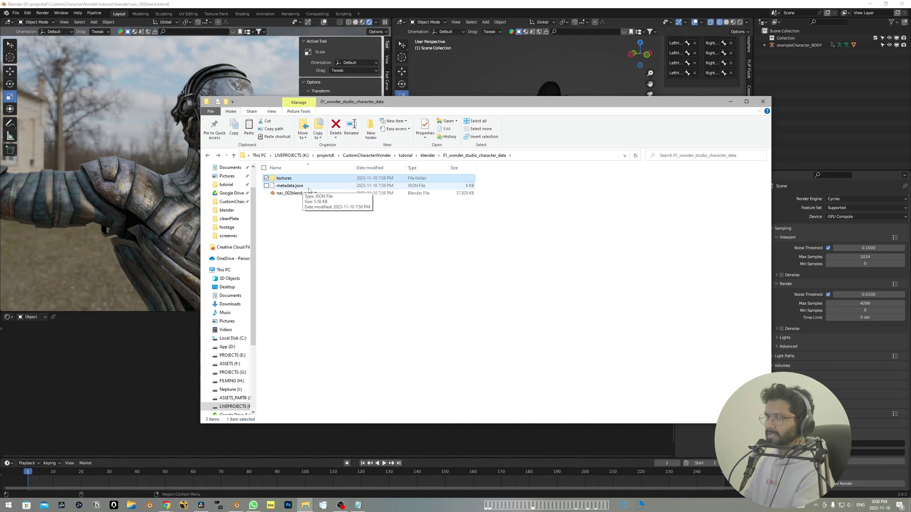
pyautogui.click(305, 194)
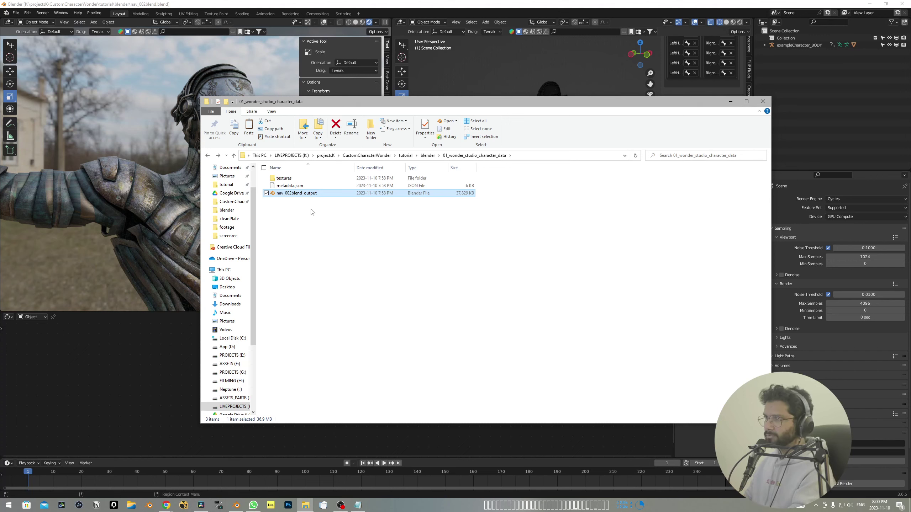
pyautogui.click(359, 255)
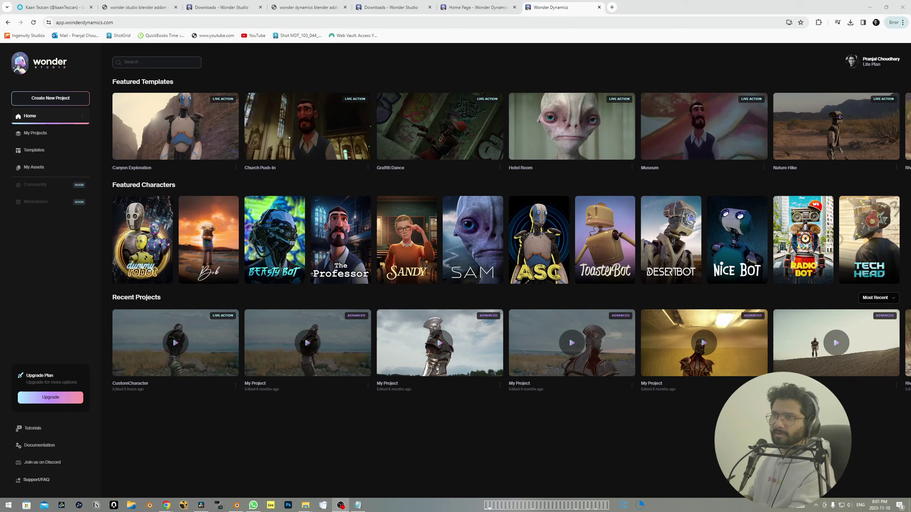
# - Switch to Wonder Studio in Chrome and create a new Live Action Easy project
pyautogui.click(66, 100)
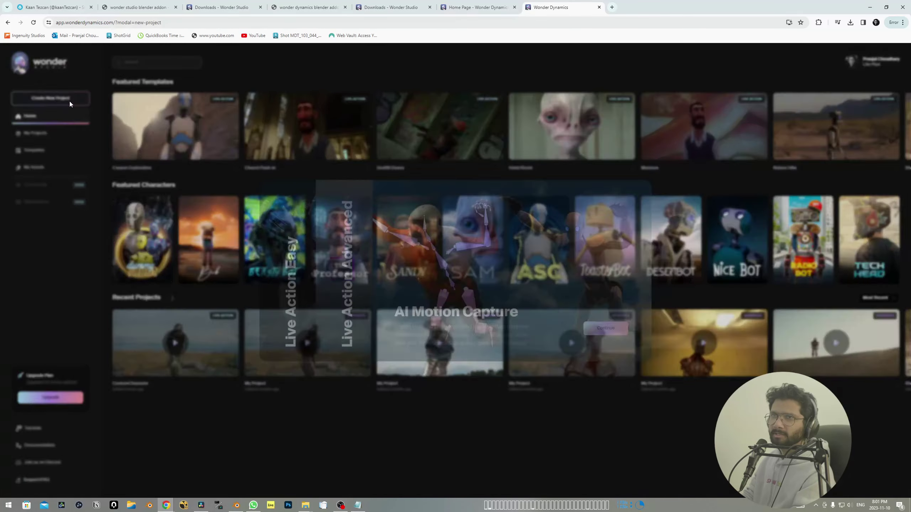
pyautogui.moveTo(319, 304)
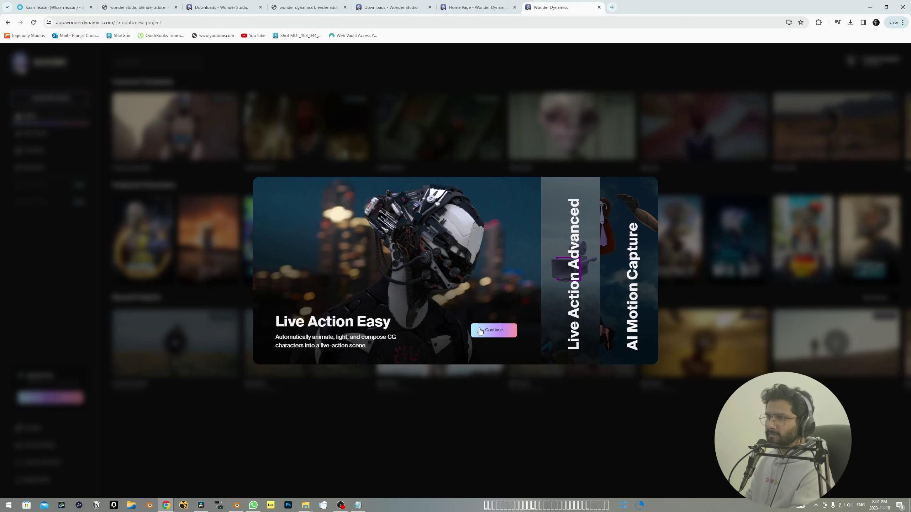
pyautogui.click(494, 330)
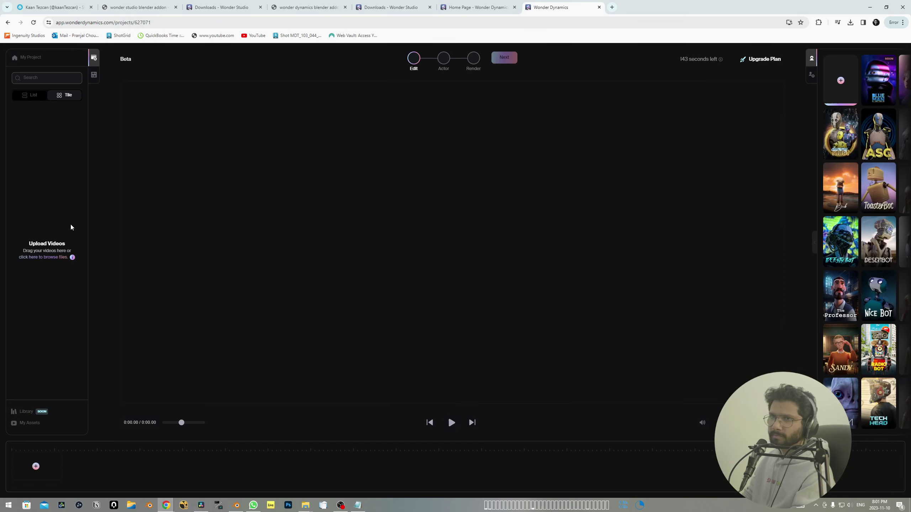
# - Create a custom character named MyCharacter and continue to its file upload using the option for already having the add-on
pyautogui.click(811, 75)
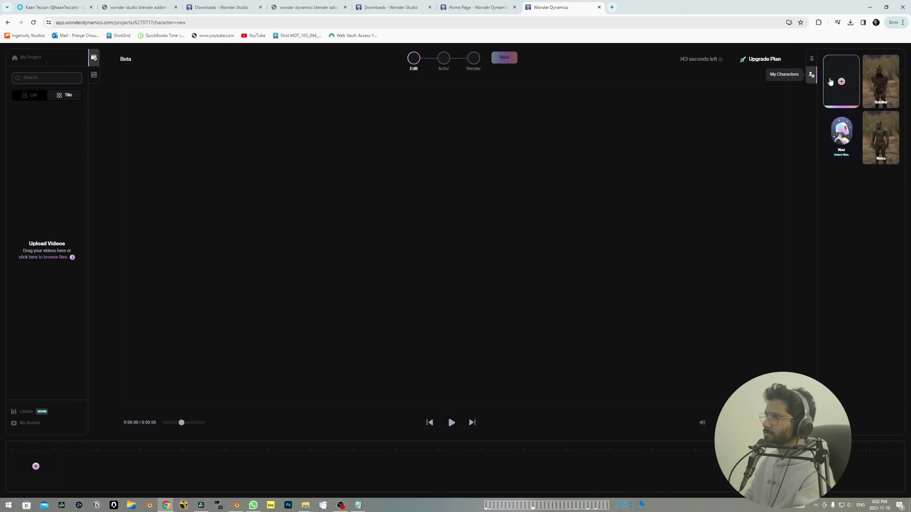
pyautogui.click(845, 87)
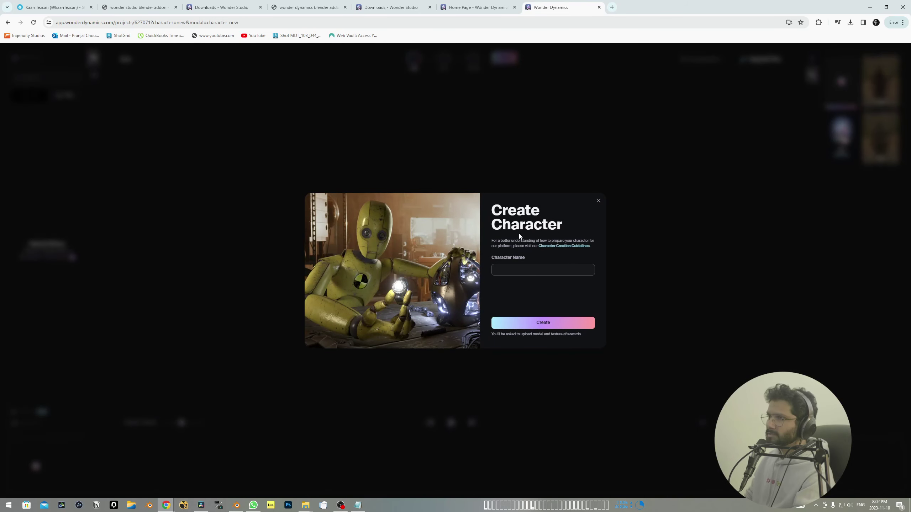
pyautogui.click(535, 269)
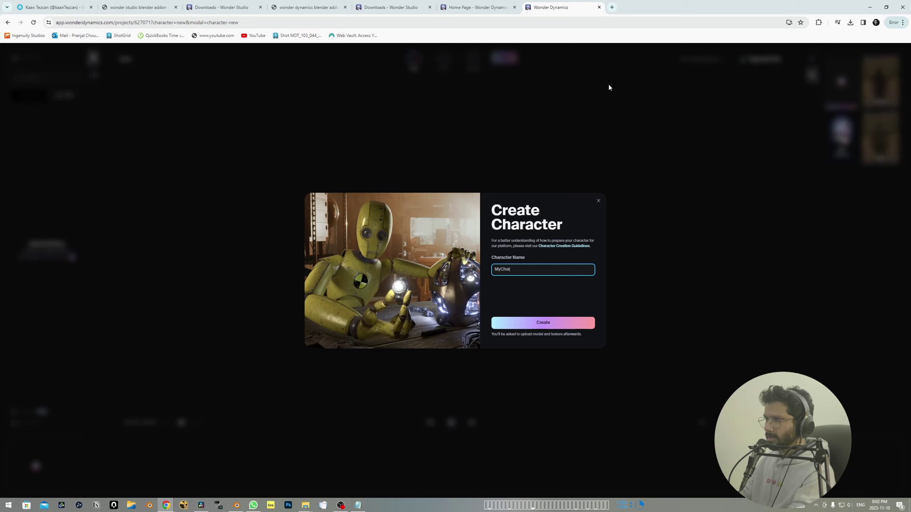
pyautogui.write('MyCharacter')
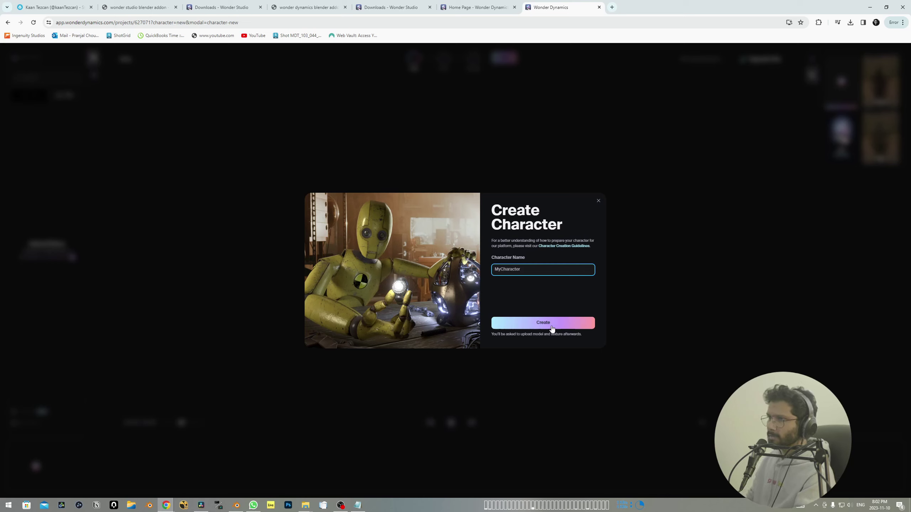
pyautogui.click(549, 325)
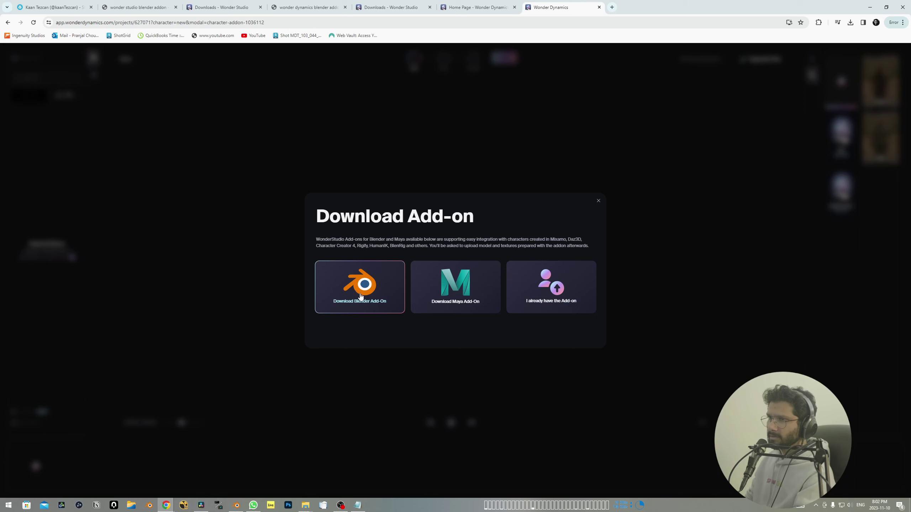
pyautogui.click(566, 286)
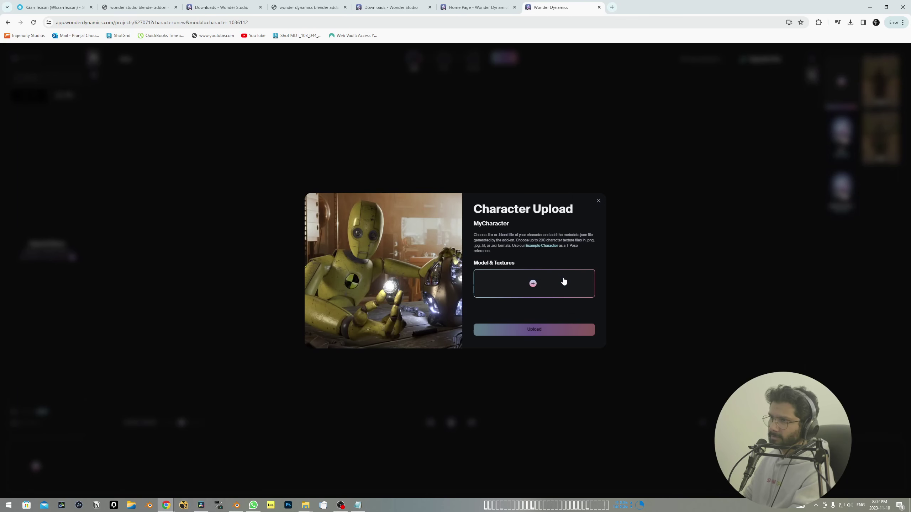
# - Add all texture images from CustomCharacterWonder/tutorial/blender/01_wonder_studio_character_data/textures to the character upload
pyautogui.click(541, 289)
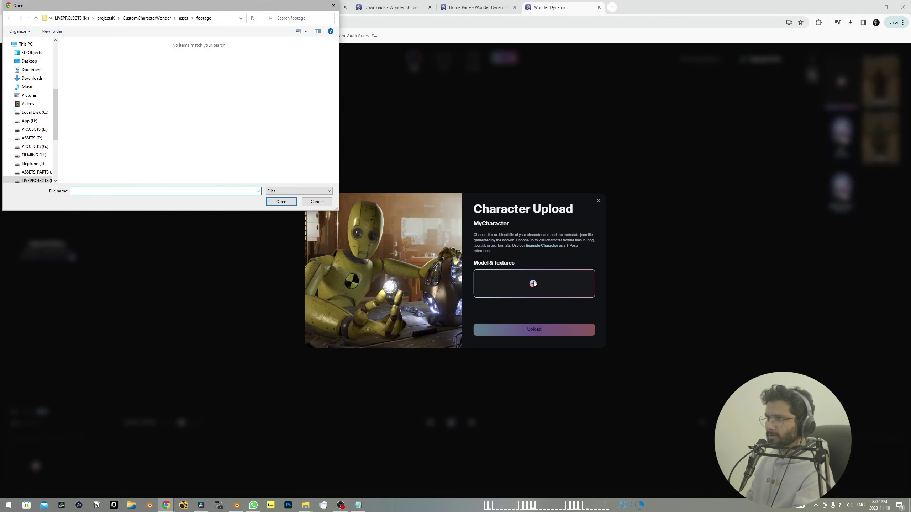
pyautogui.moveTo(227, 9); pyautogui.dragTo(612, 137)
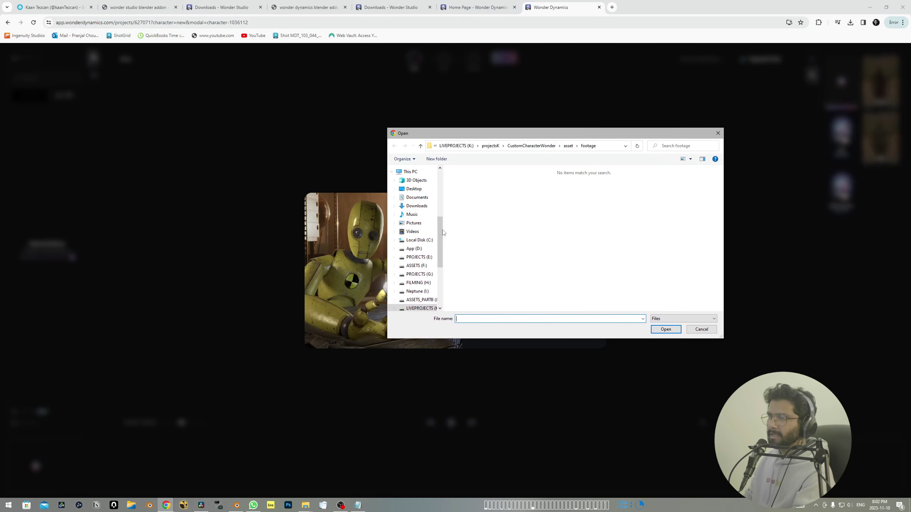
pyautogui.scroll(5, 444, 232)
pyautogui.click(418, 234)
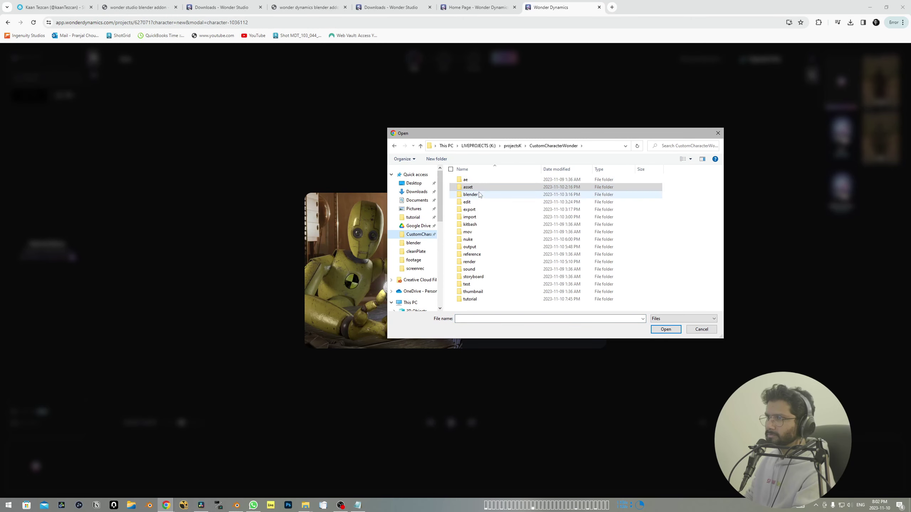
pyautogui.doubleClick(470, 299)
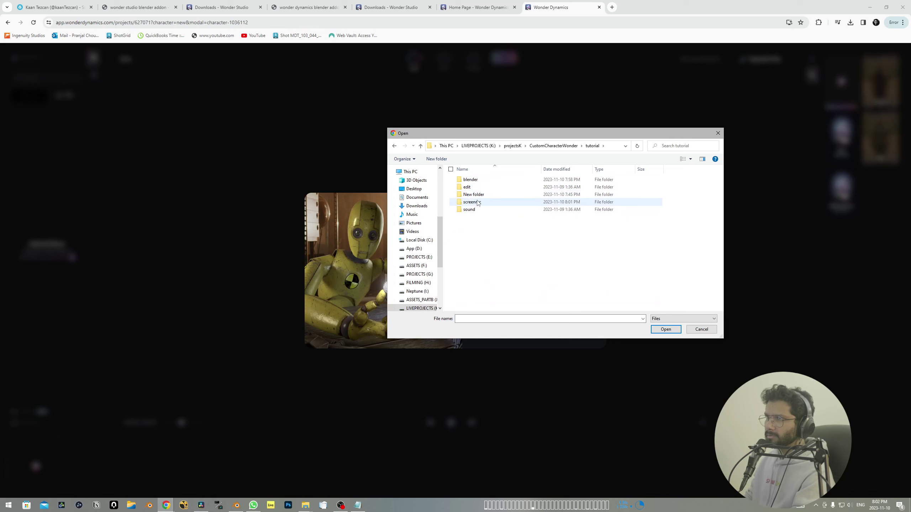
pyautogui.doubleClick(473, 182)
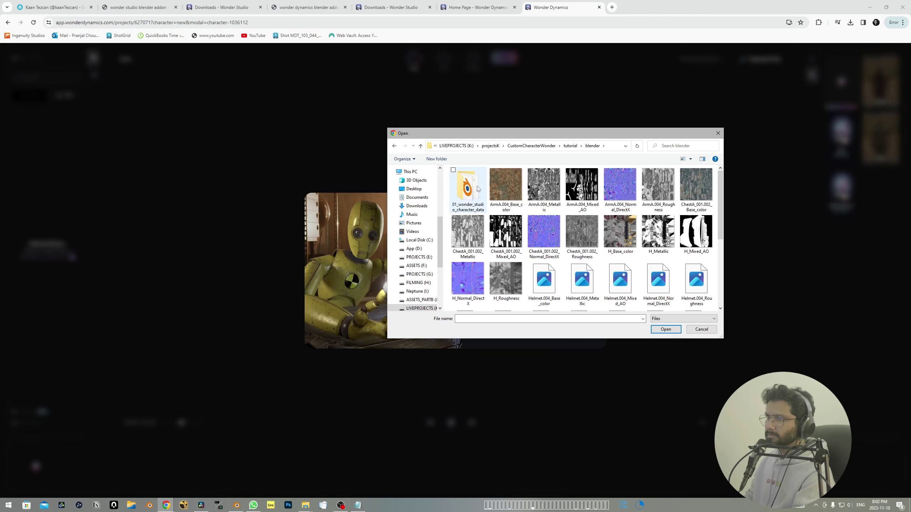
pyautogui.doubleClick(473, 190)
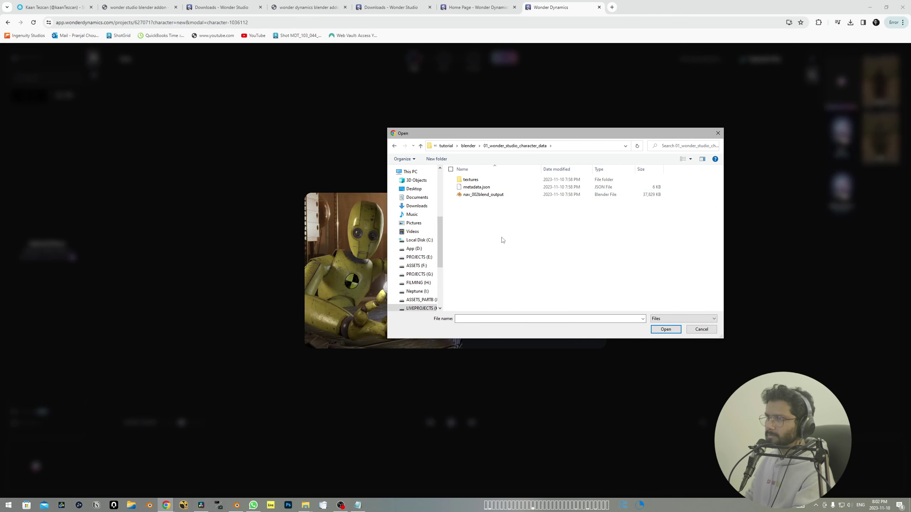
pyautogui.doubleClick(477, 180)
pyautogui.keyDown('shift'); pyautogui.click(574, 203); pyautogui.keyUp('shift')
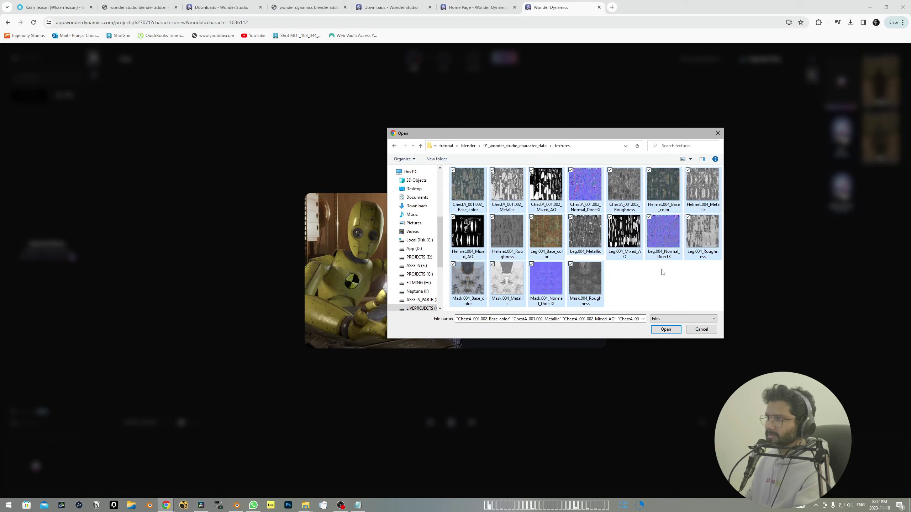
pyautogui.click(666, 329)
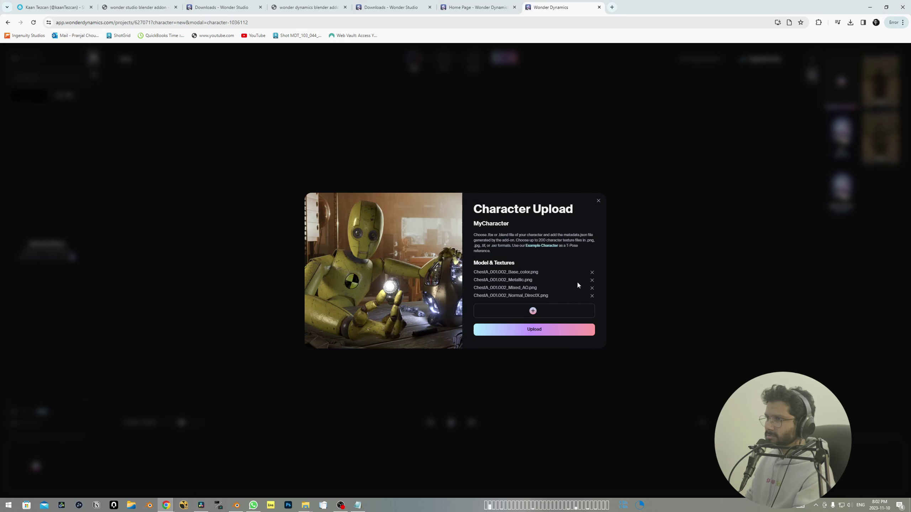
# - Add metadata.json and the nav_002blend_output model from the 01_wonder_studio_character_data folder to the character upload
pyautogui.click(532, 311)
pyautogui.click(523, 149)
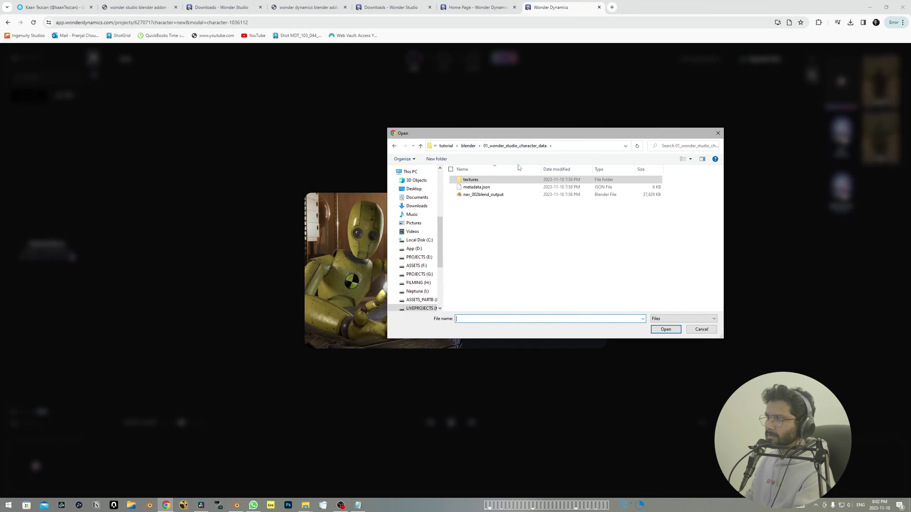
pyautogui.click(666, 329)
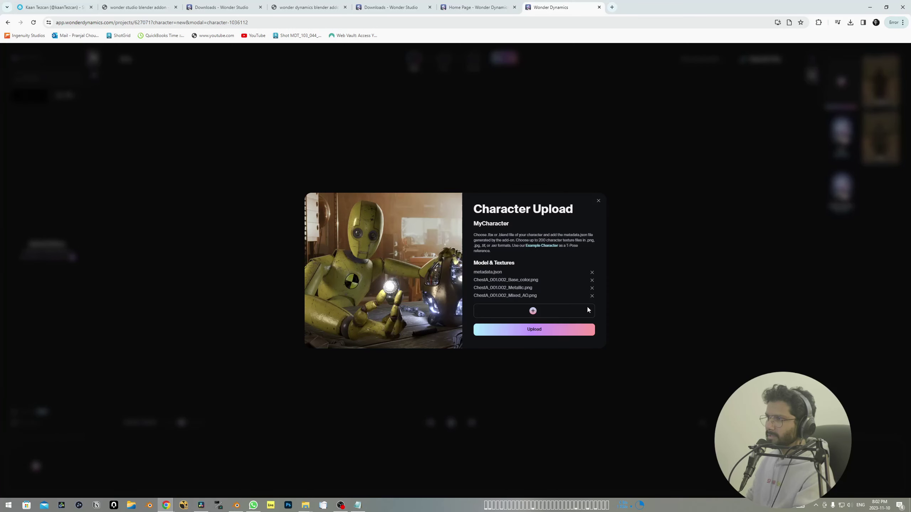
pyautogui.click(518, 309)
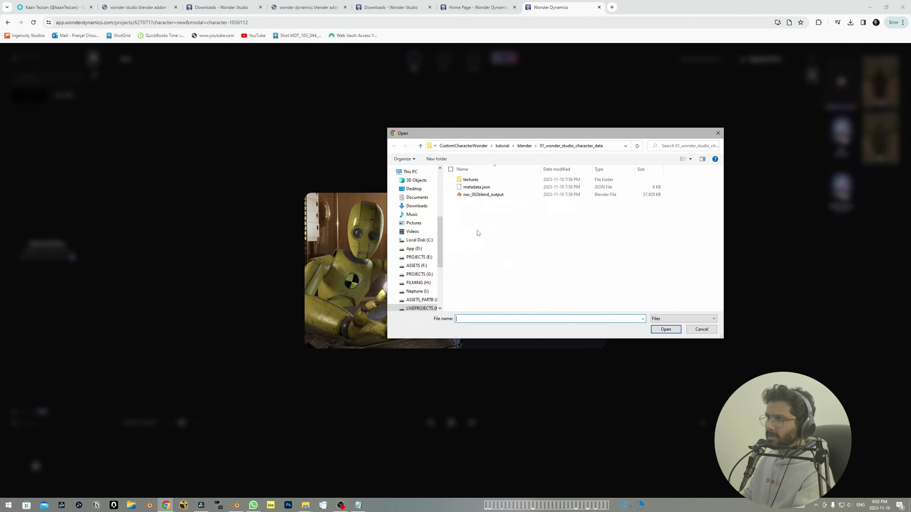
pyautogui.click(493, 197)
pyautogui.doubleClick(493, 196)
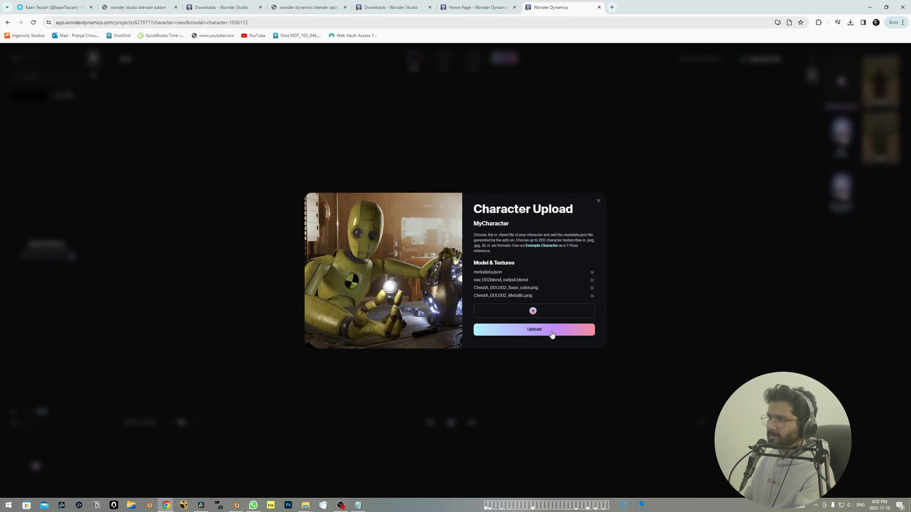
# - Upload the chosen model, metadata and texture files, and check the upload status through the whole file list
pyautogui.click(542, 330)
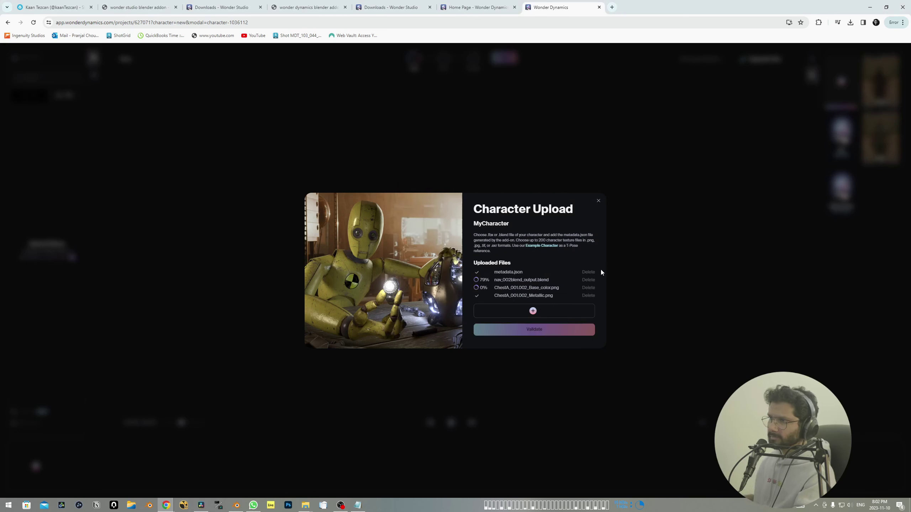
pyautogui.scroll(-3, 544, 276)
pyautogui.scroll(-2, 564, 284)
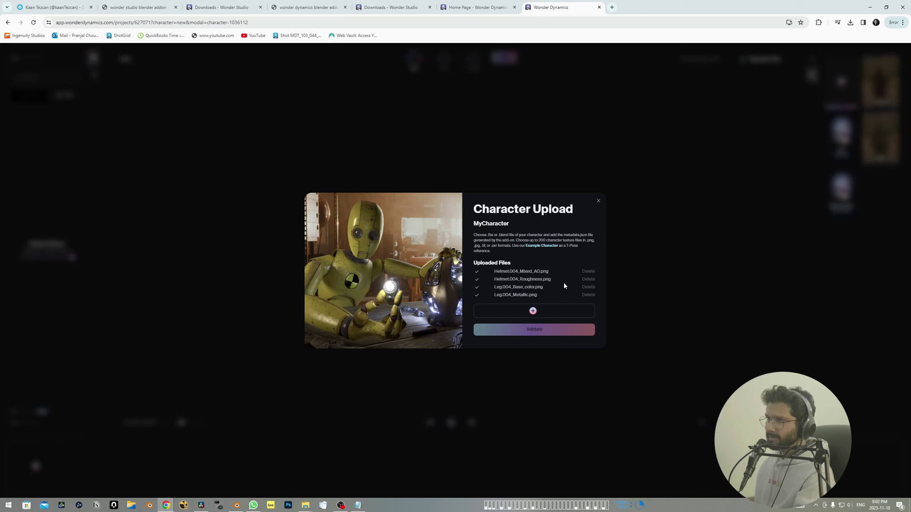
pyautogui.scroll(-1, 563, 284)
pyautogui.scroll(8, 563, 283)
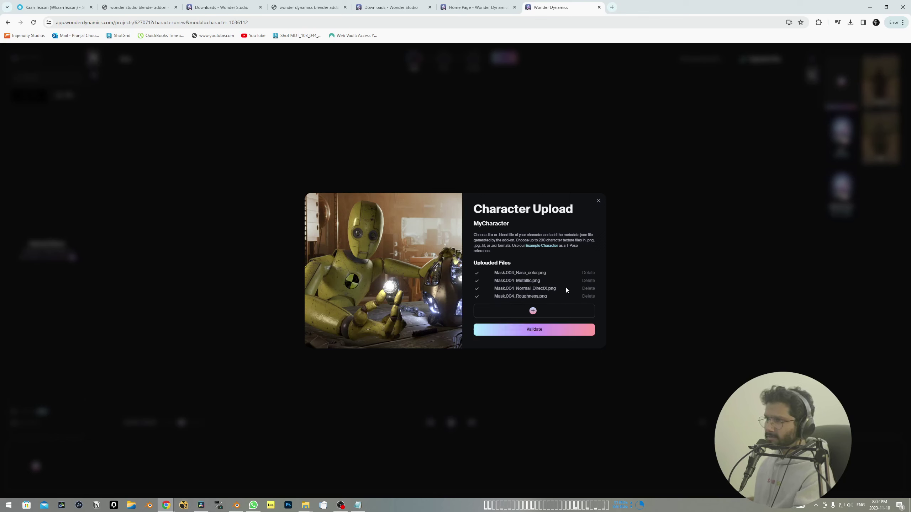